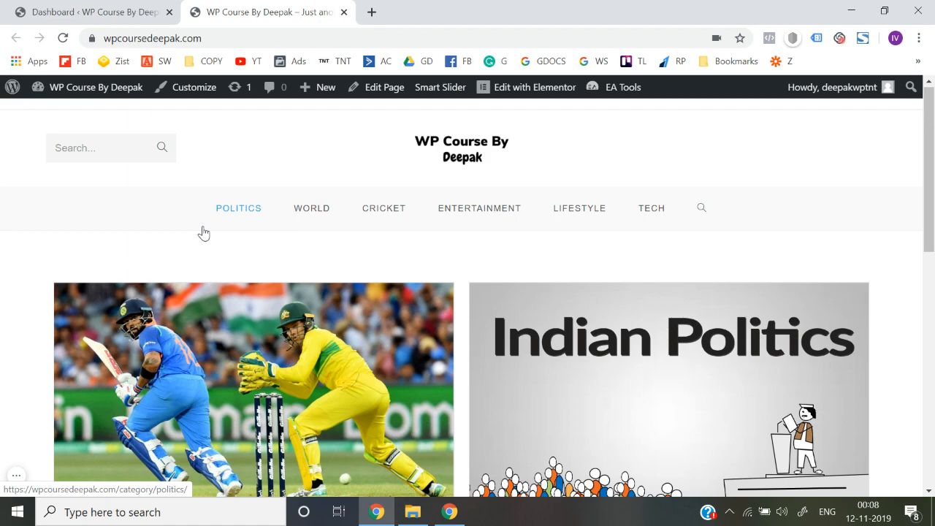
scroll(203, 228, down, 9)
scroll(204, 230, up, 9)
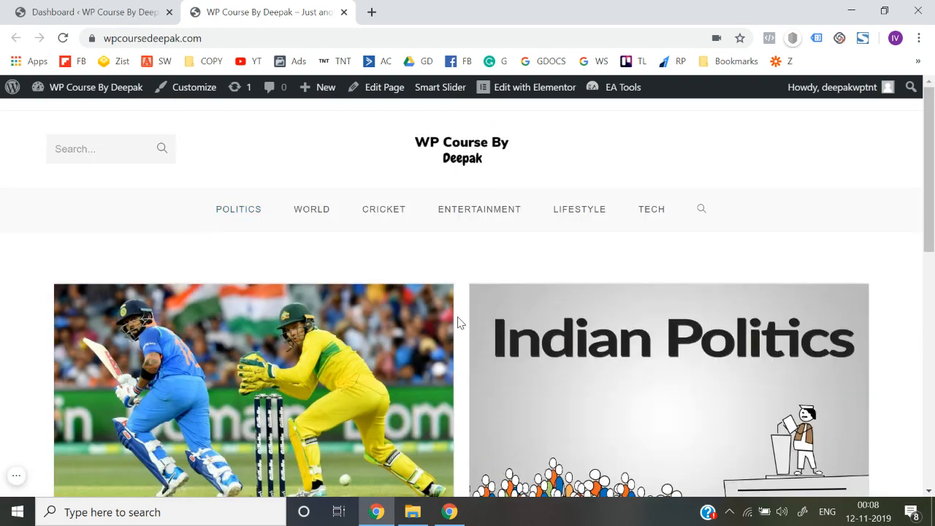
scroll(458, 323, down, 9)
scroll(457, 323, up, 9)
- Open the TinyPNG website in a new browser tab
click(373, 12)
text(tiny)
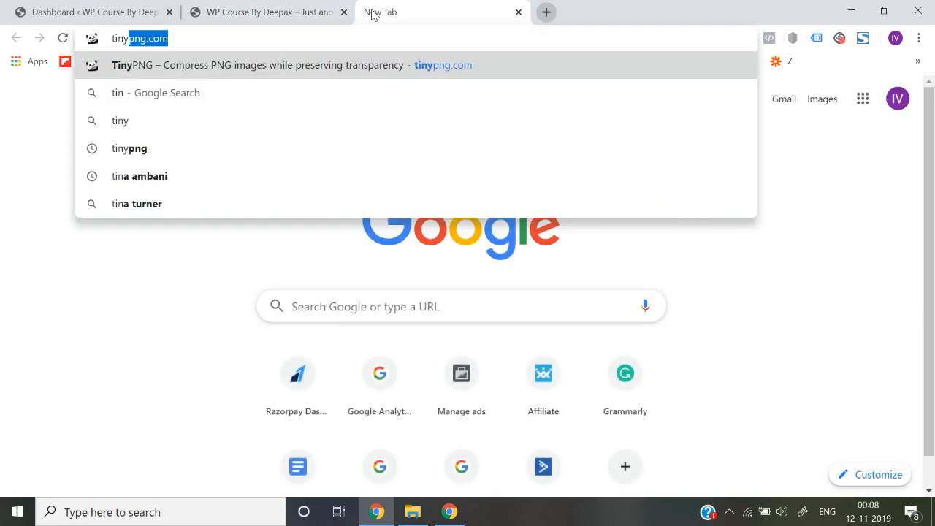
key(Return)
click(281, 8)
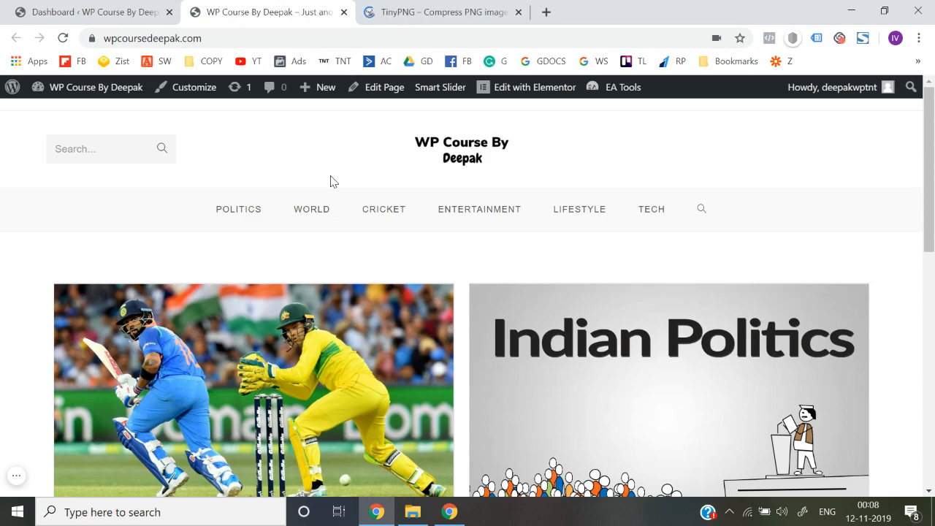
click(417, 9)
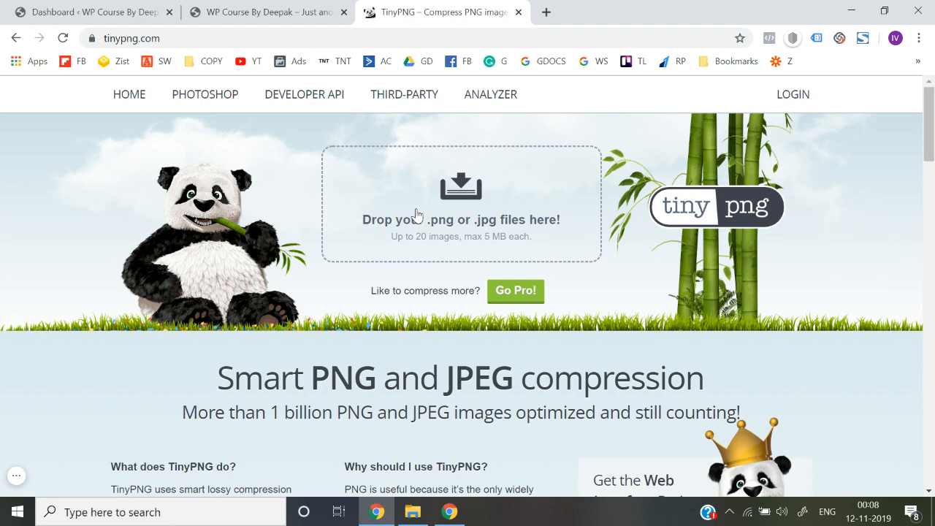
- Upload the New 1 image from the Desktop's Remarketing Videos_Web folder to TinyPNG for compression and check its compressed size
click(415, 212)
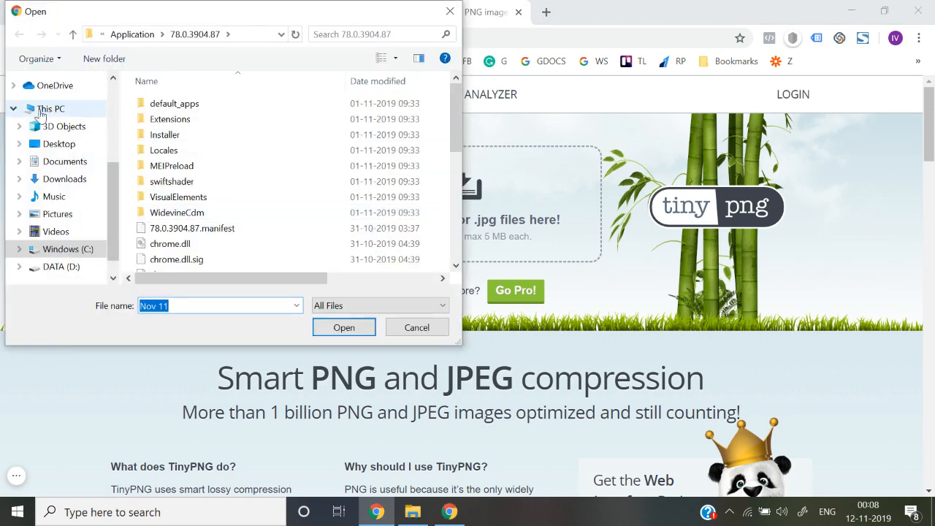
scroll(40, 113, up, 3)
click(46, 114)
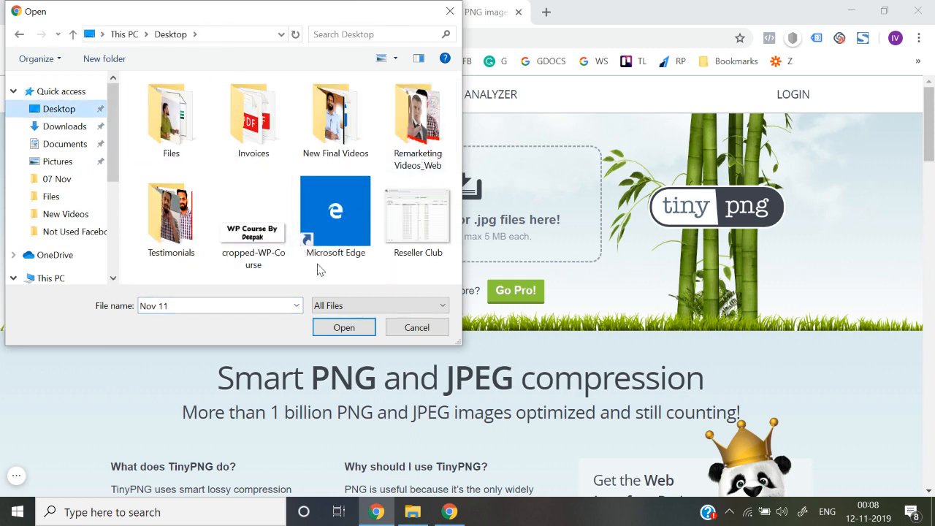
double_click(419, 157)
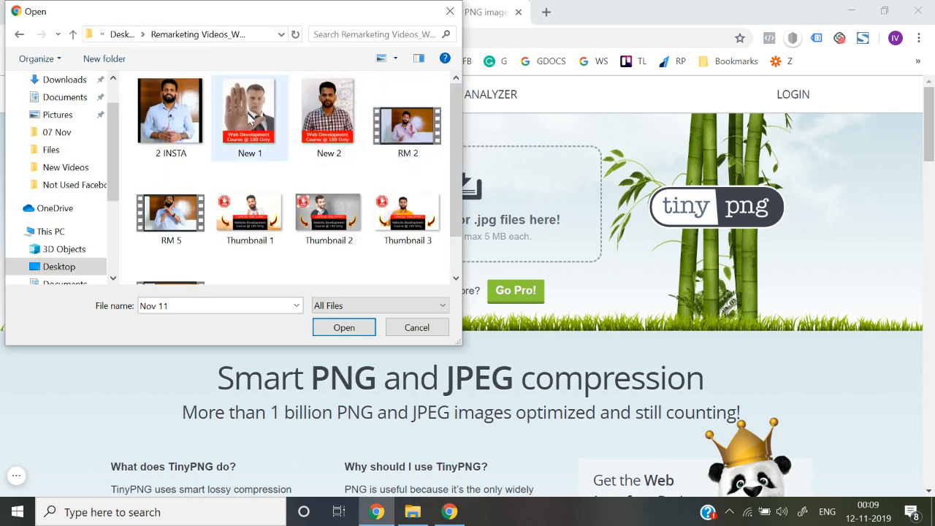
double_click(249, 120)
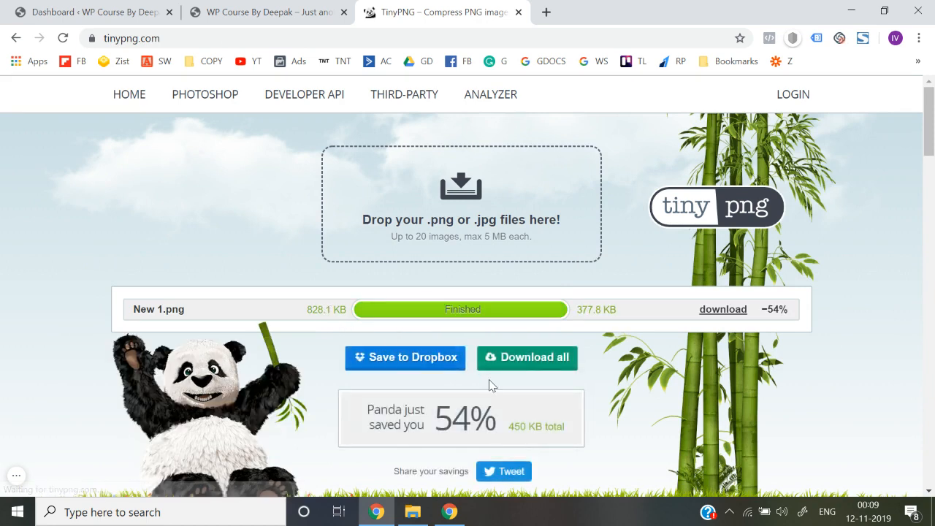
triple_click(582, 311)
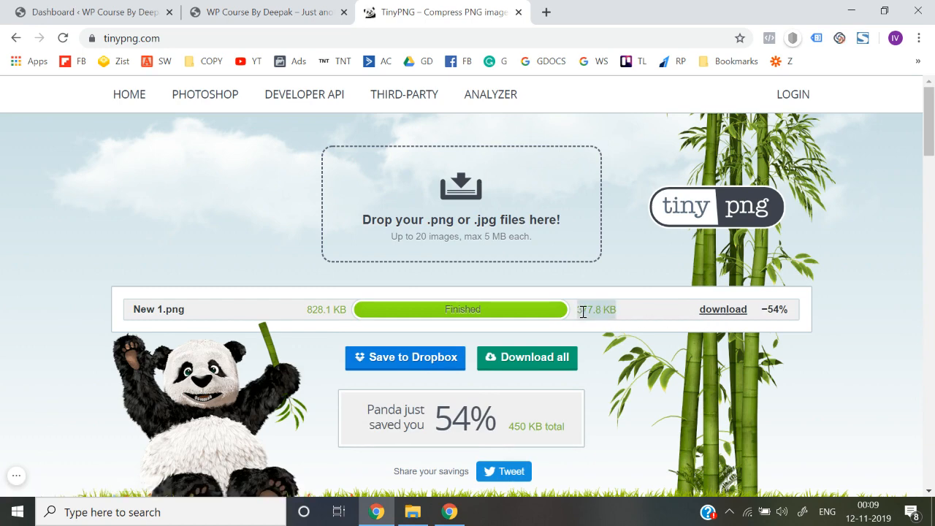
click(582, 312)
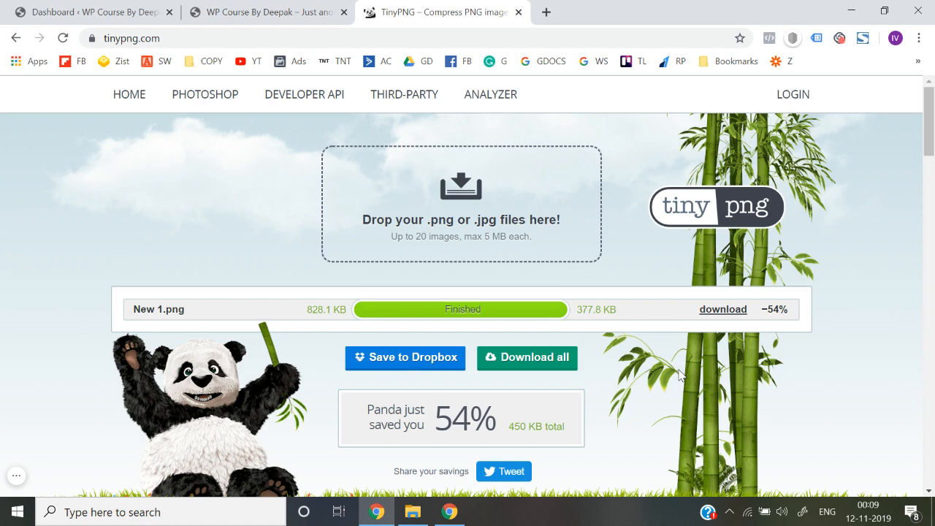
- Return to the WordPress dashboard and search the plugins available to add for "smush"
click(109, 12)
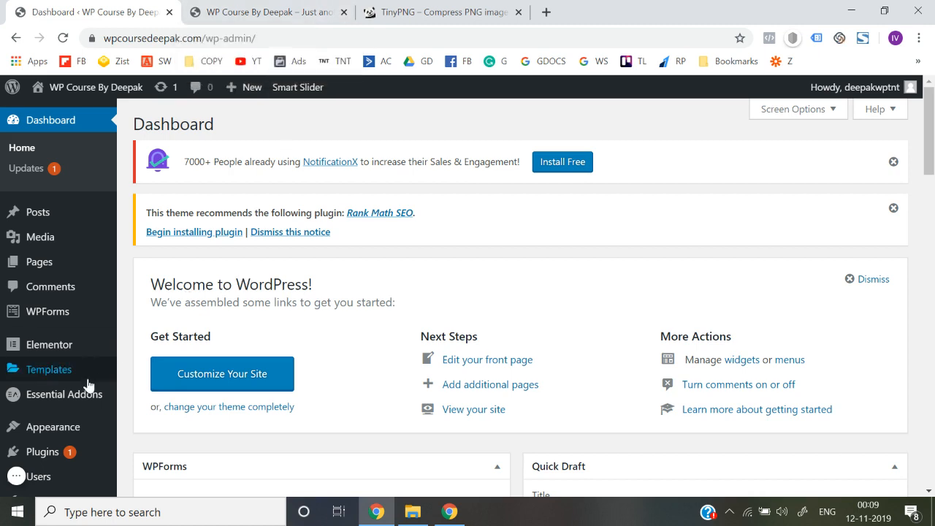
scroll(71, 460, down, 1)
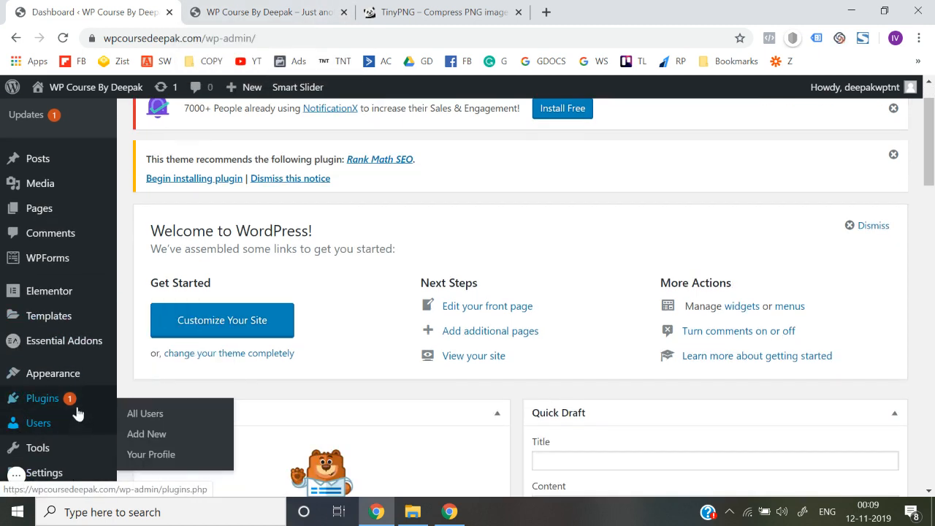
mouse_move(78, 414)
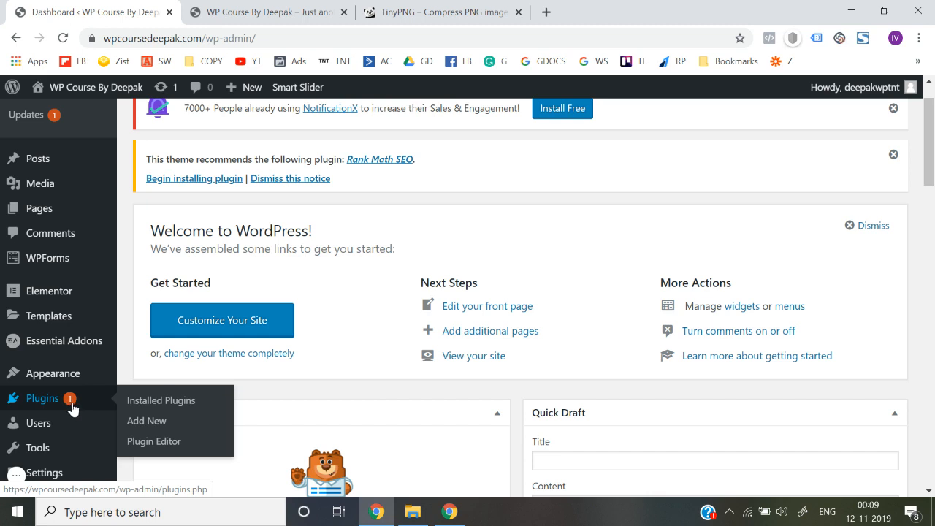
click(126, 424)
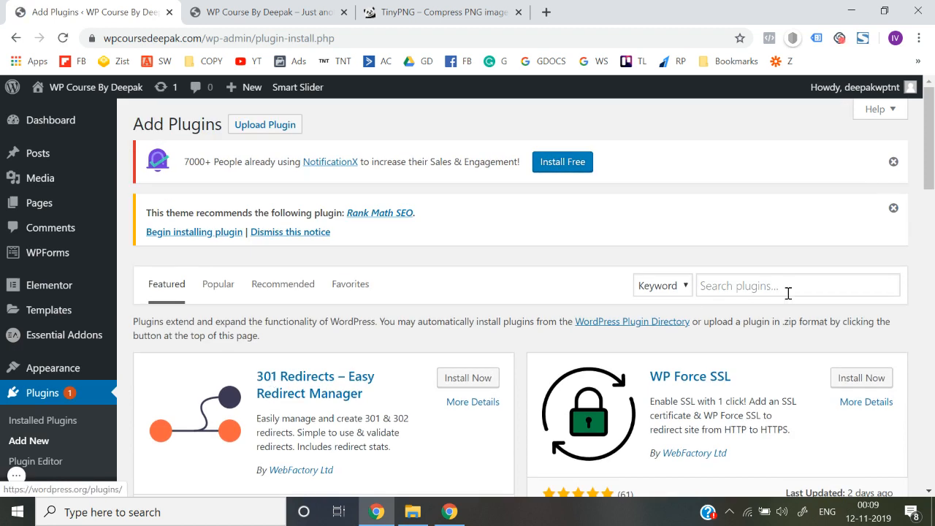
click(788, 293)
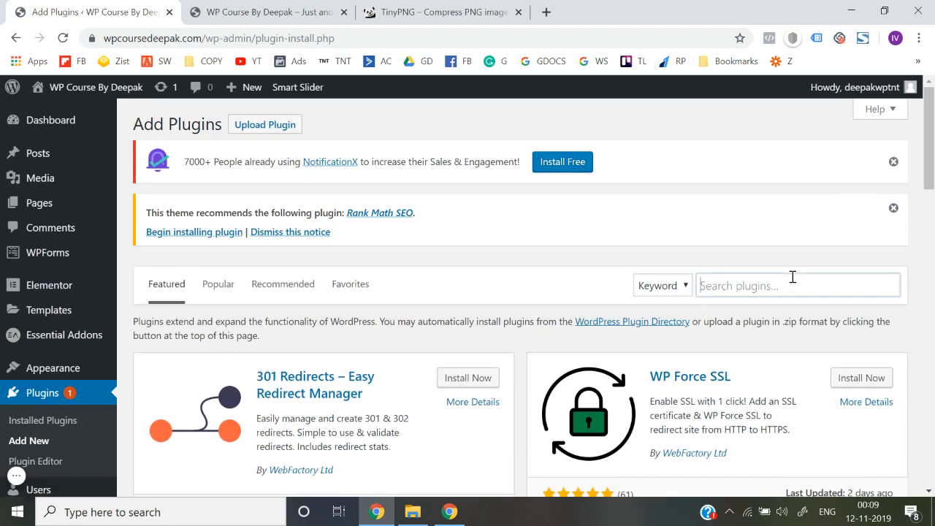
text(smush)
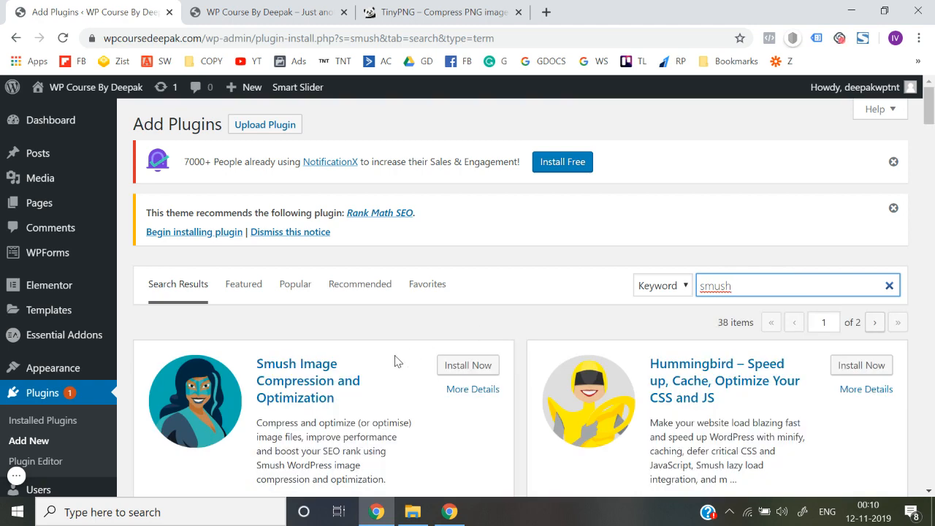
- Install and activate the Smush Image Compression and Optimization plugin
scroll(397, 359, down, 1)
click(461, 284)
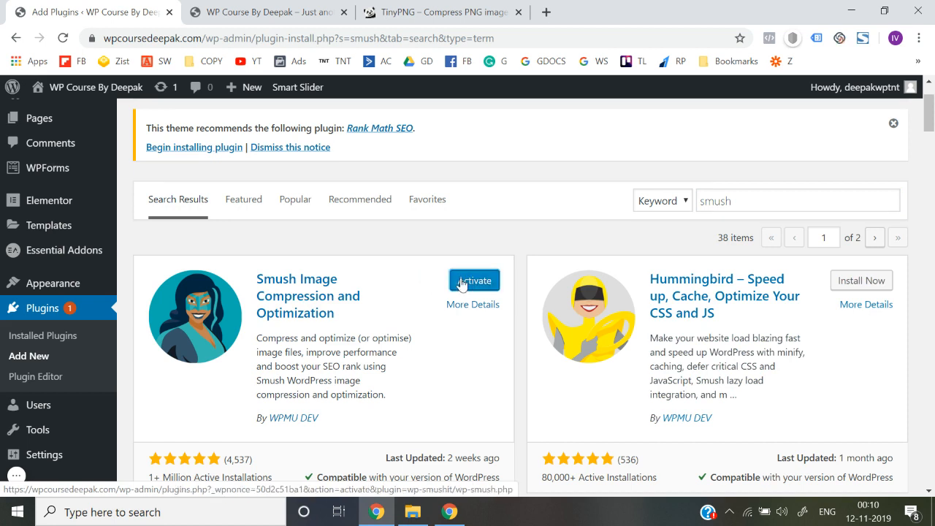
click(477, 285)
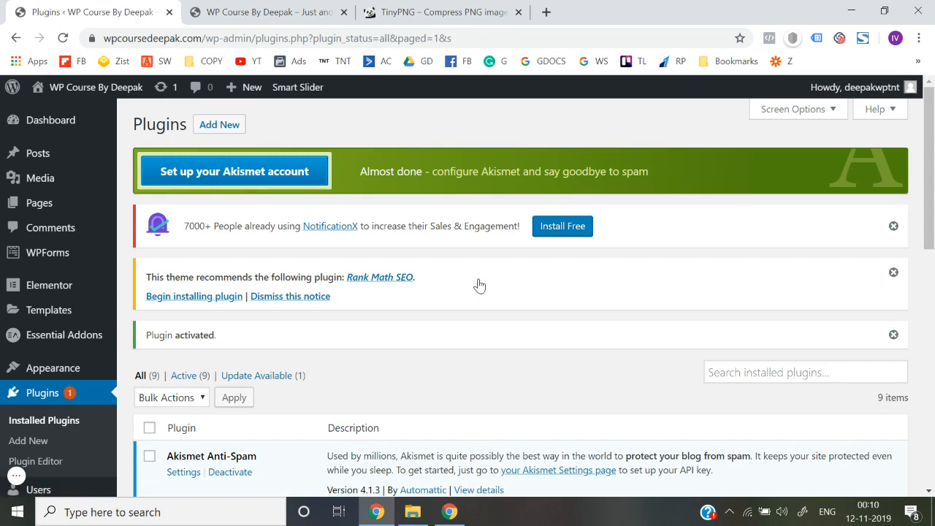
- Open the Smush plugin's dashboard and skip its introductory setup
scroll(478, 285, down, 2)
scroll(306, 324, down, 2)
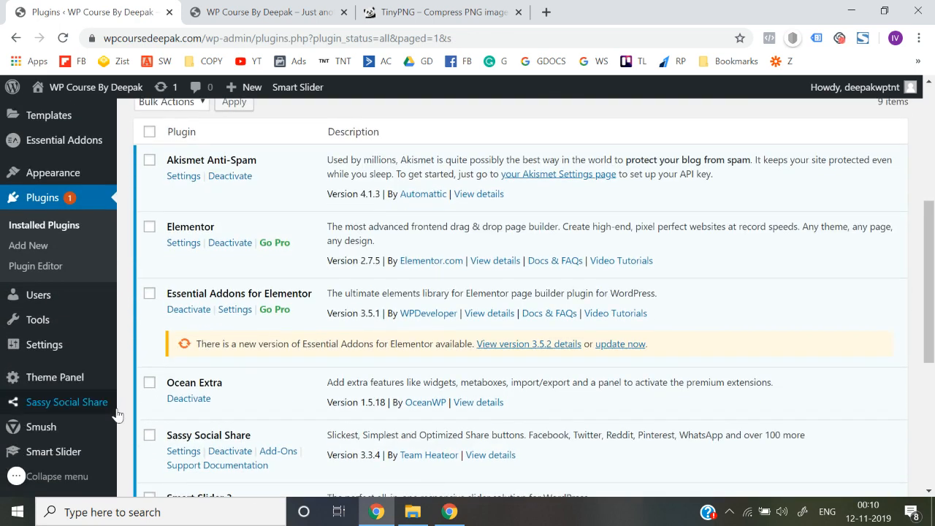
mouse_move(40, 434)
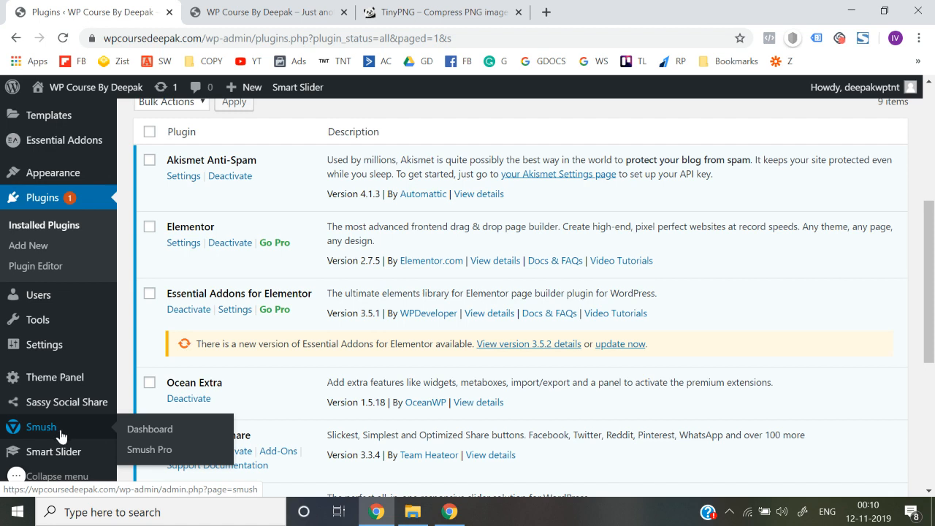
click(157, 433)
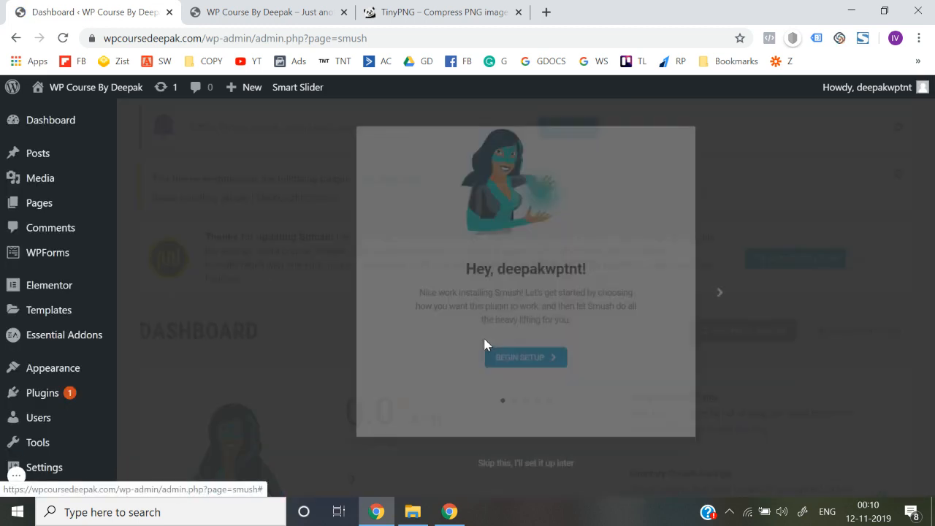
click(538, 472)
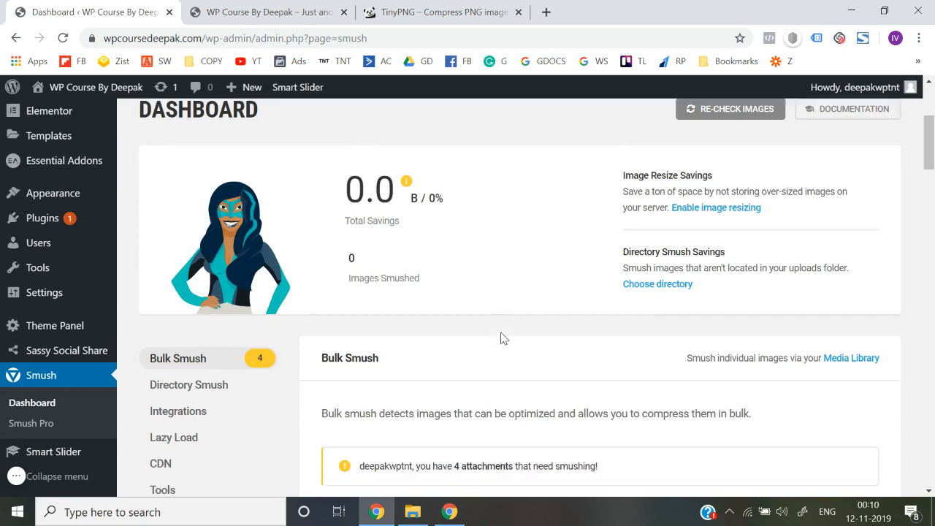
- Run Bulk Smush on the site's unoptimized image attachments
scroll(501, 337, down, 2)
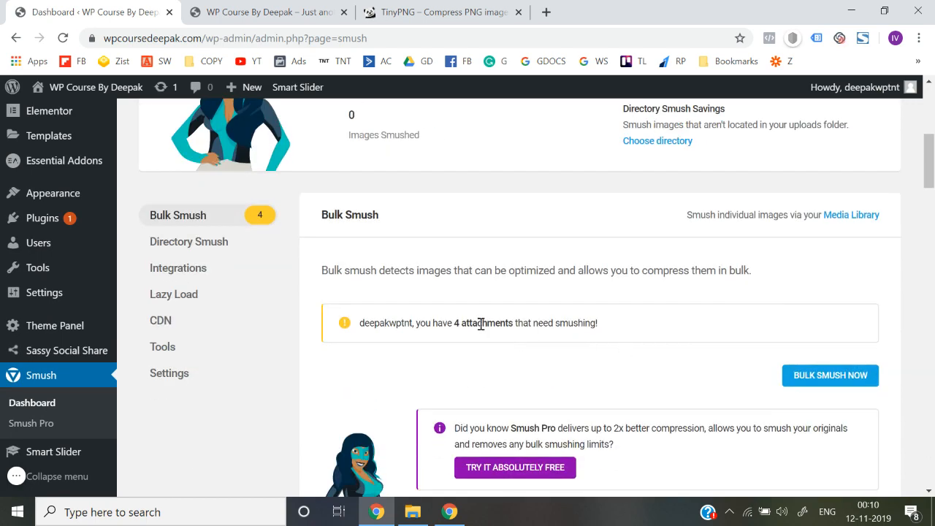
scroll(489, 327, down, 2)
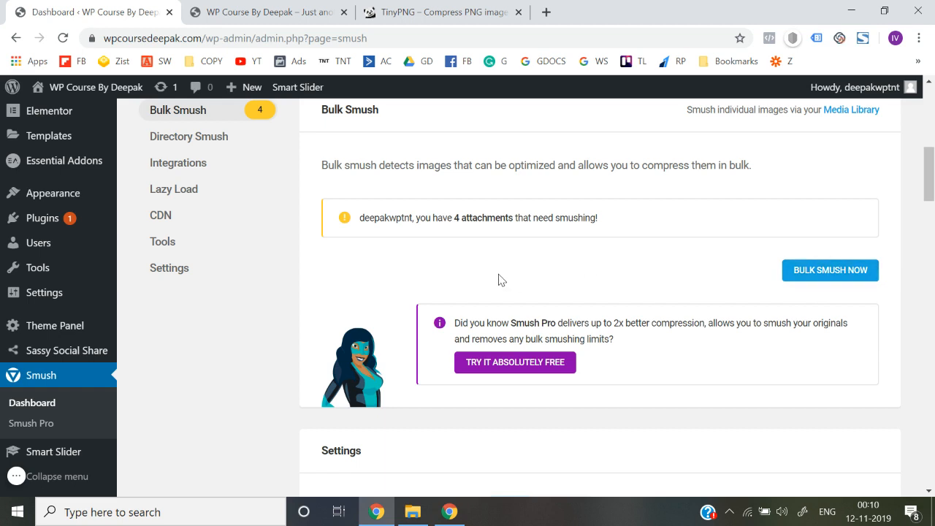
click(807, 270)
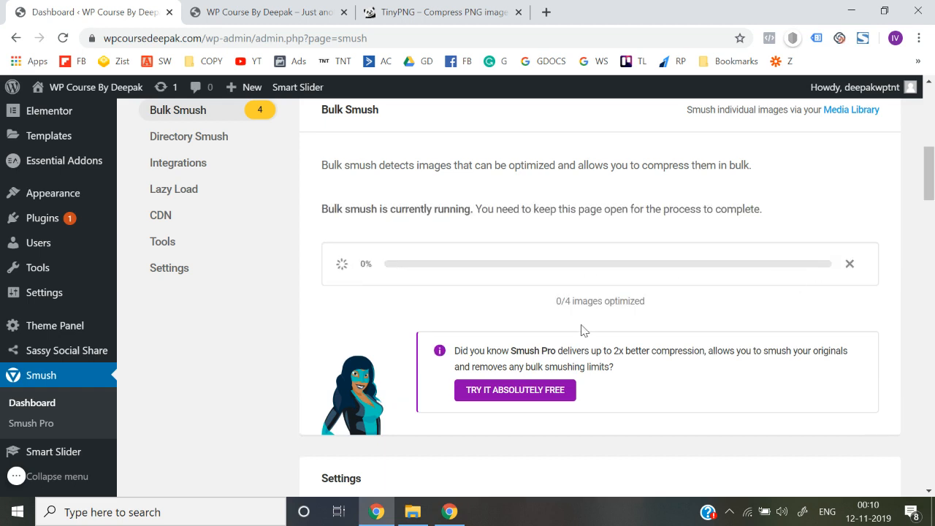
- Review the Smush total savings and the Bulk Smush settings for image sizes, automatic compression, metadata and image resizing
scroll(582, 330, up, 1)
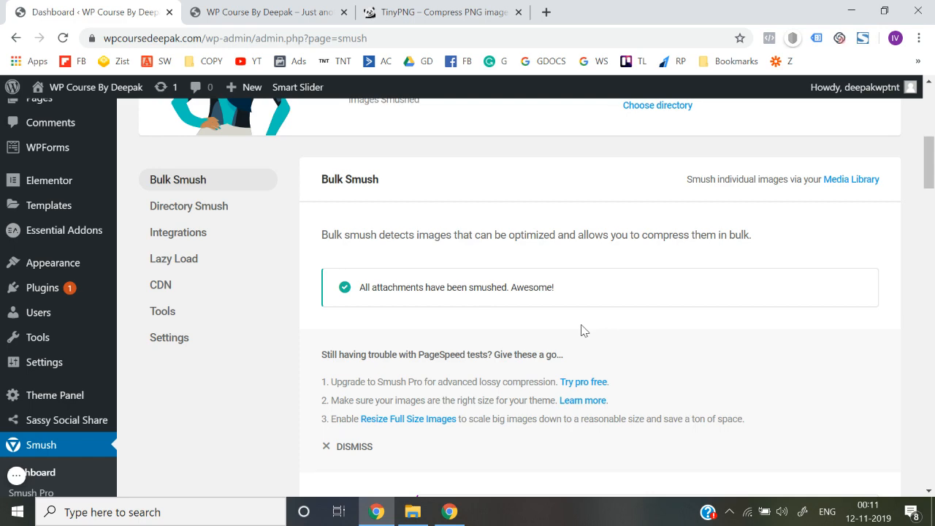
scroll(582, 330, down, 4)
scroll(529, 325, up, 4)
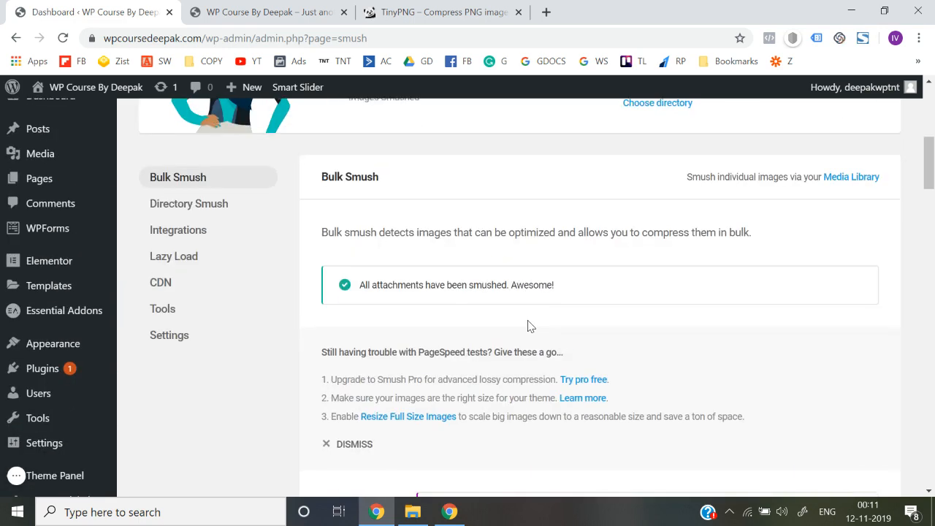
scroll(254, 203, up, 5)
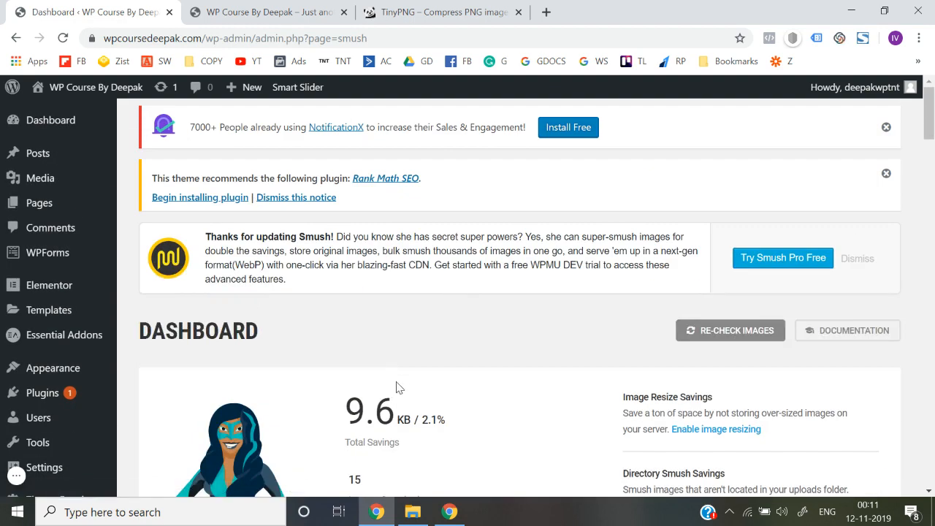
scroll(372, 406, down, 2)
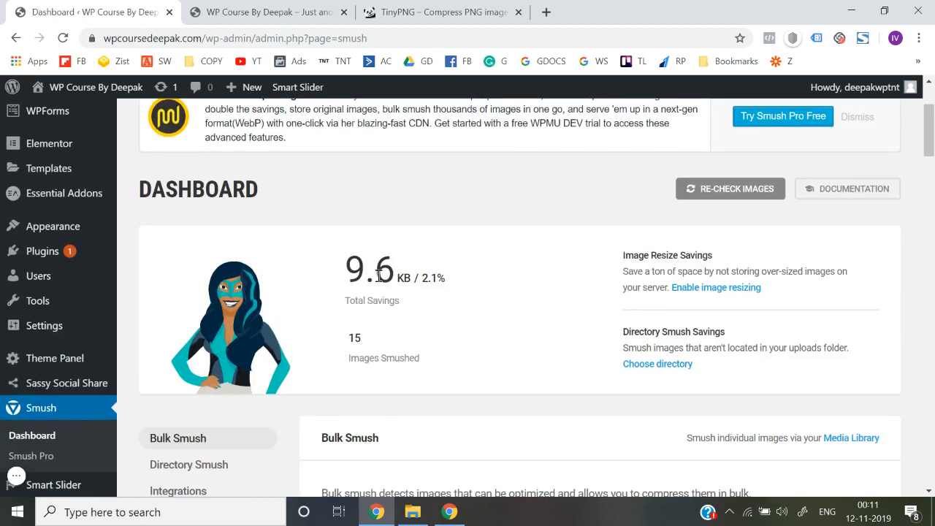
scroll(379, 277, up, 2)
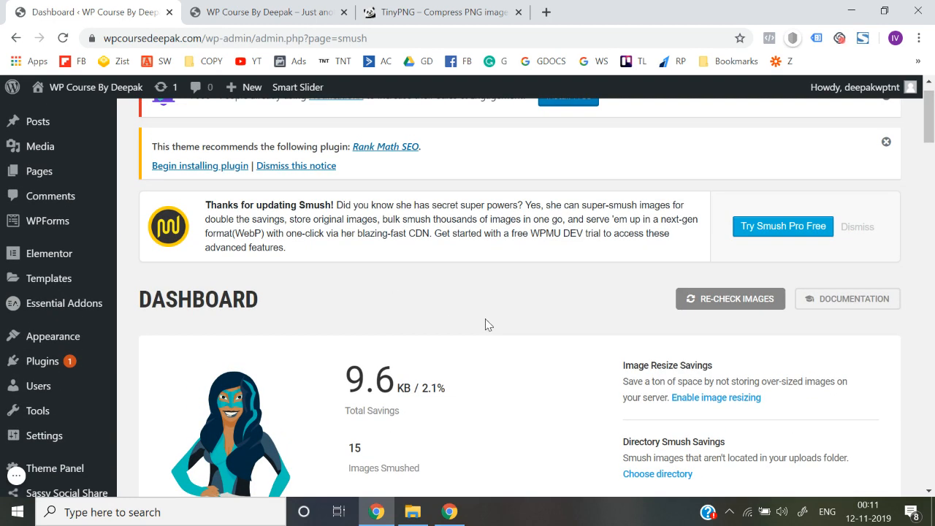
scroll(485, 318, up, 1)
scroll(485, 318, down, 4)
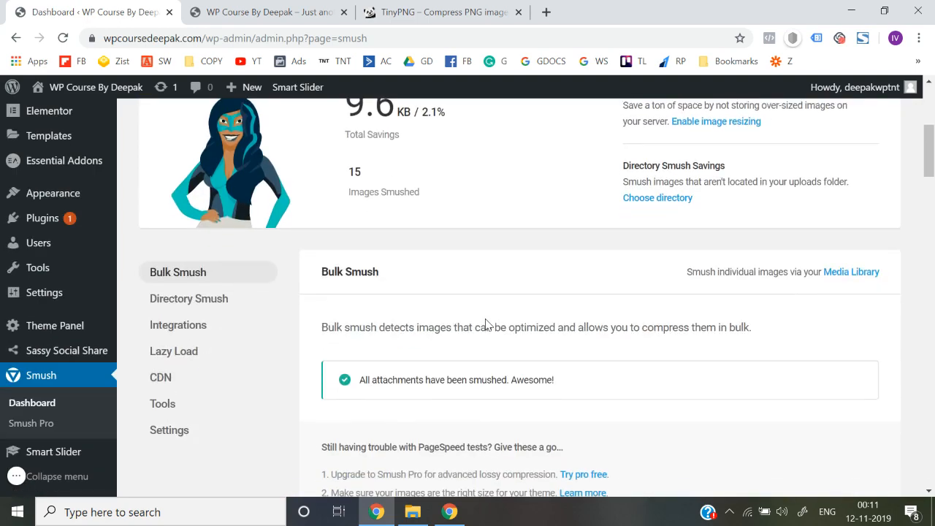
scroll(394, 313, down, 8)
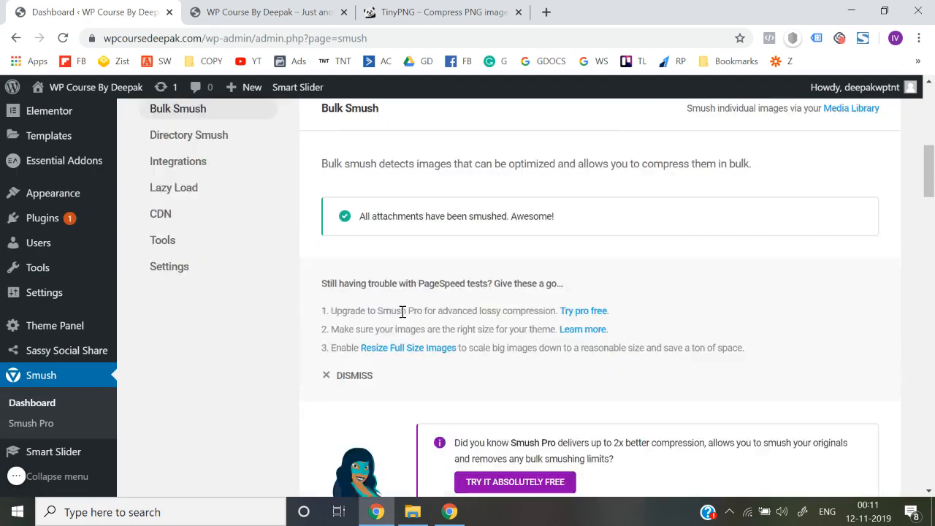
scroll(401, 316, down, 1)
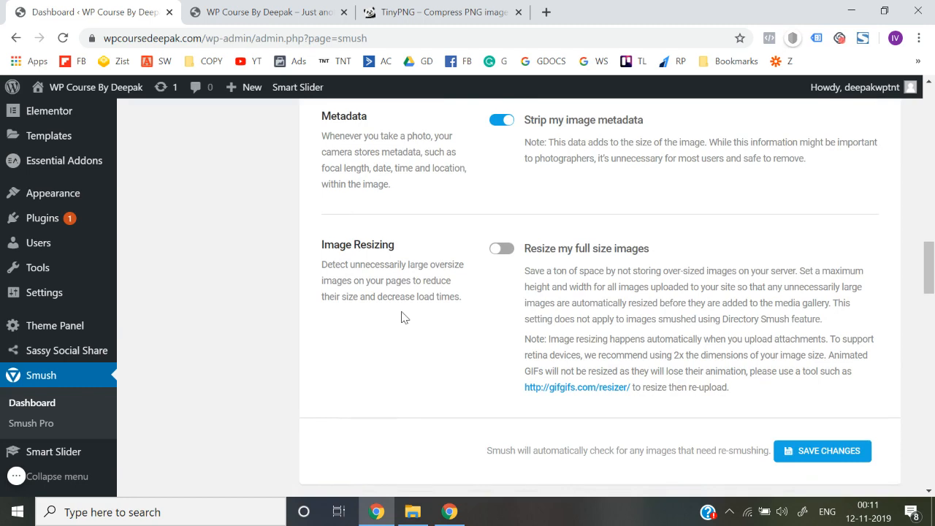
scroll(401, 316, up, 2)
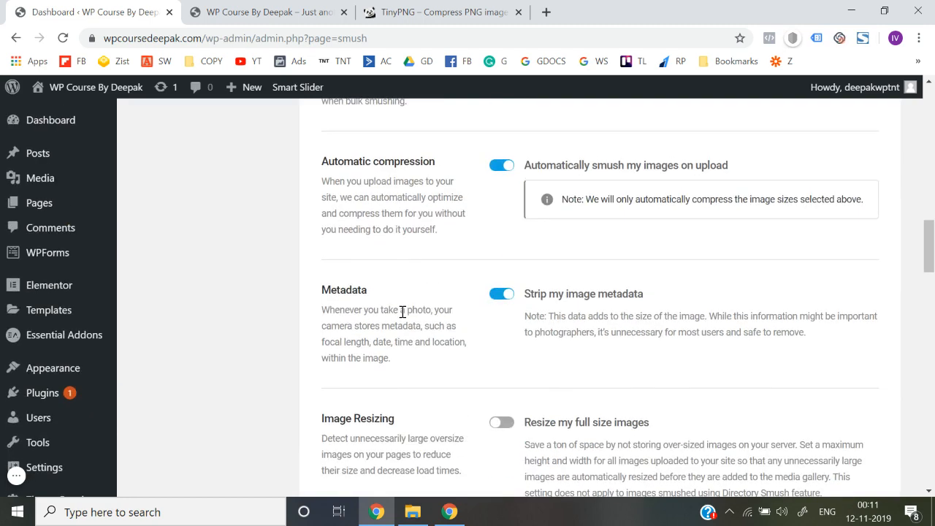
scroll(402, 312, up, 2)
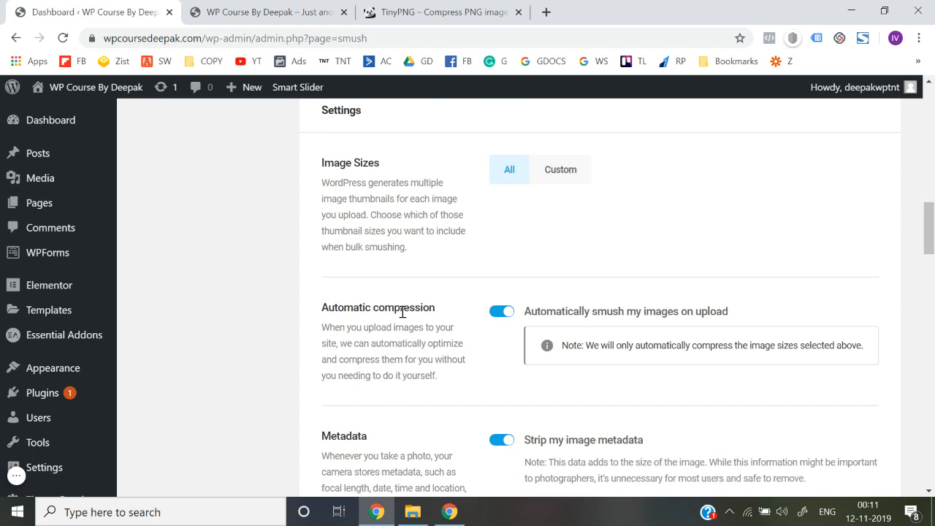
- Dismiss the Smush update notice, the Rank Math SEO recommendation and the NotificationX banner on the Smush dashboard
scroll(402, 312, up, 2)
scroll(403, 316, up, 10)
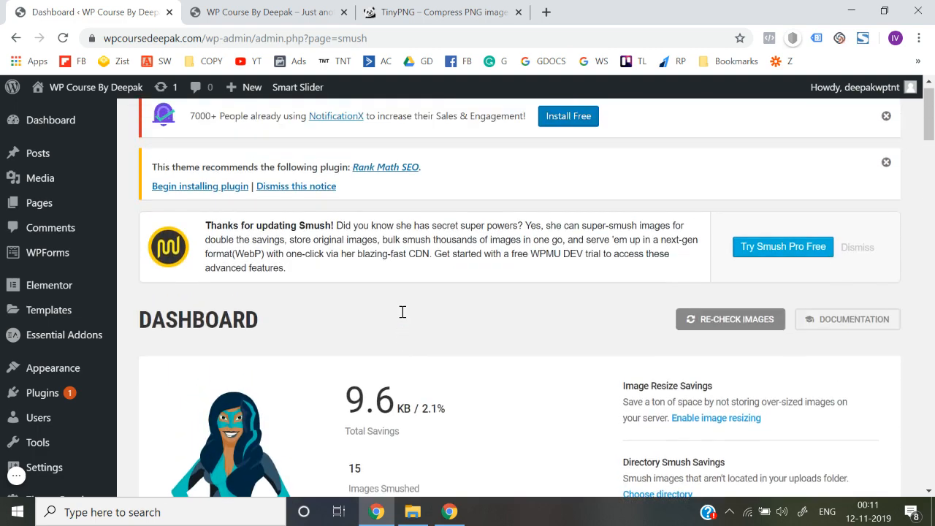
click(856, 259)
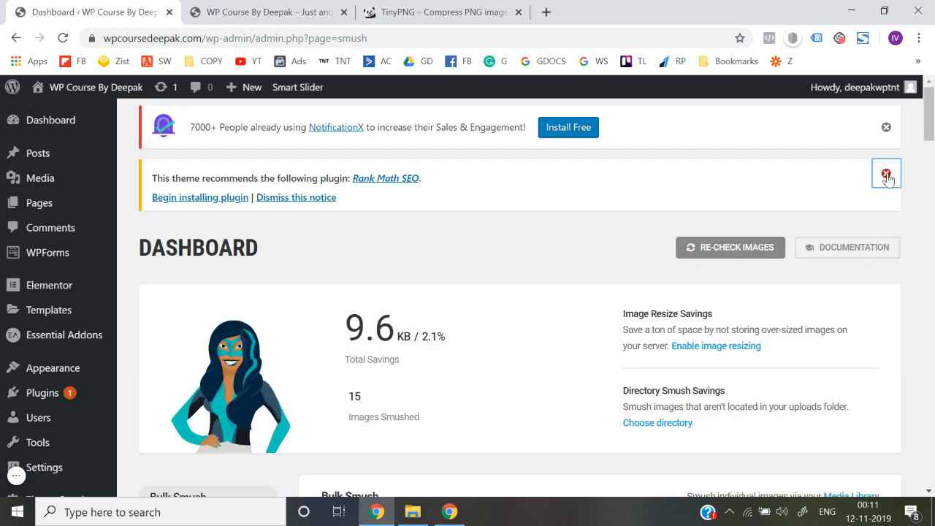
click(886, 173)
click(886, 130)
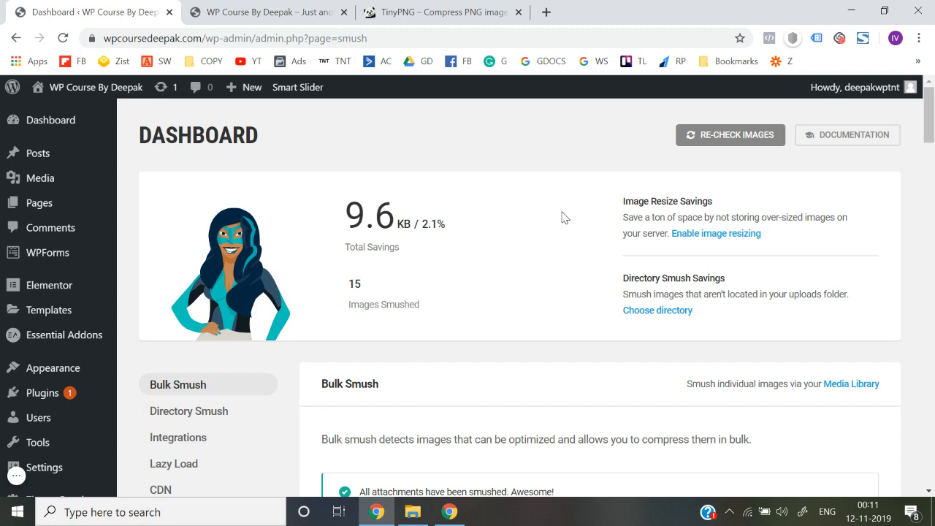
- Search the web for pingdom in a new browser tab and open the Pingdom Tools website speed test
click(547, 13)
text(pingdom)
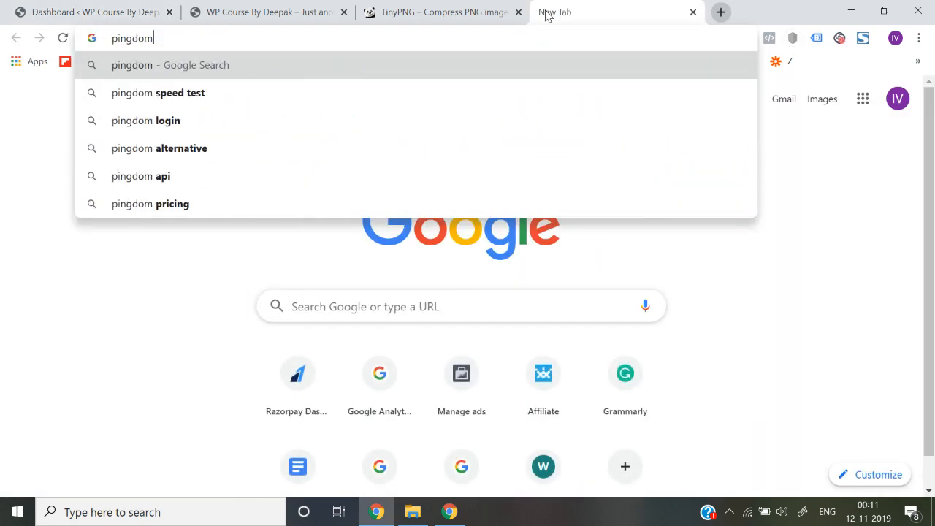
key(Return)
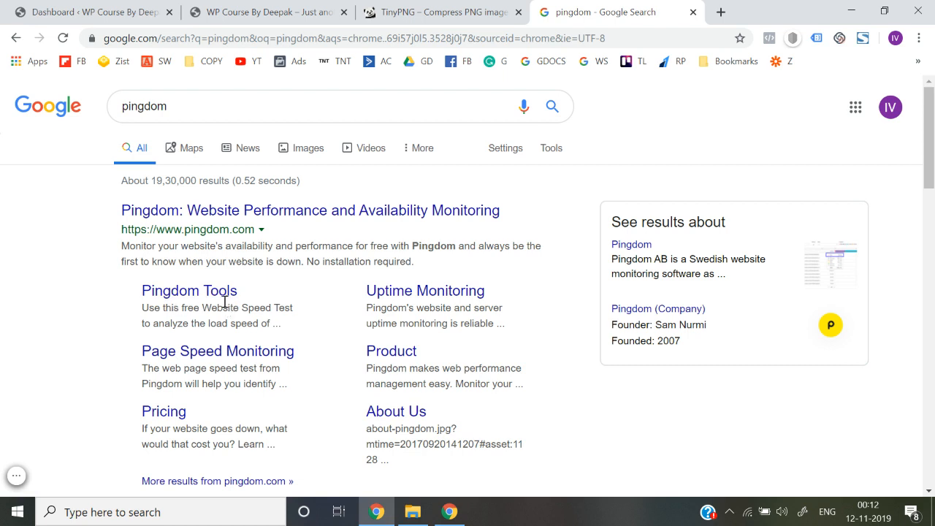
click(194, 292)
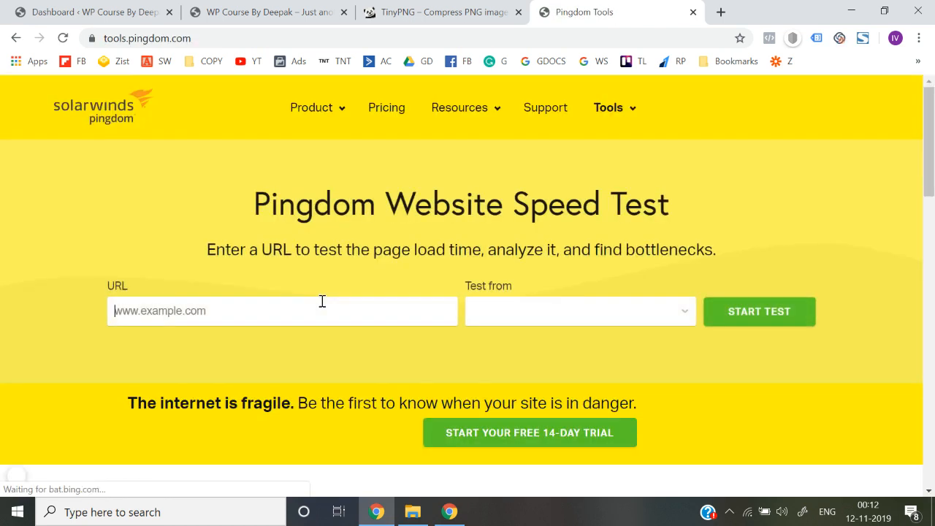
click(267, 12)
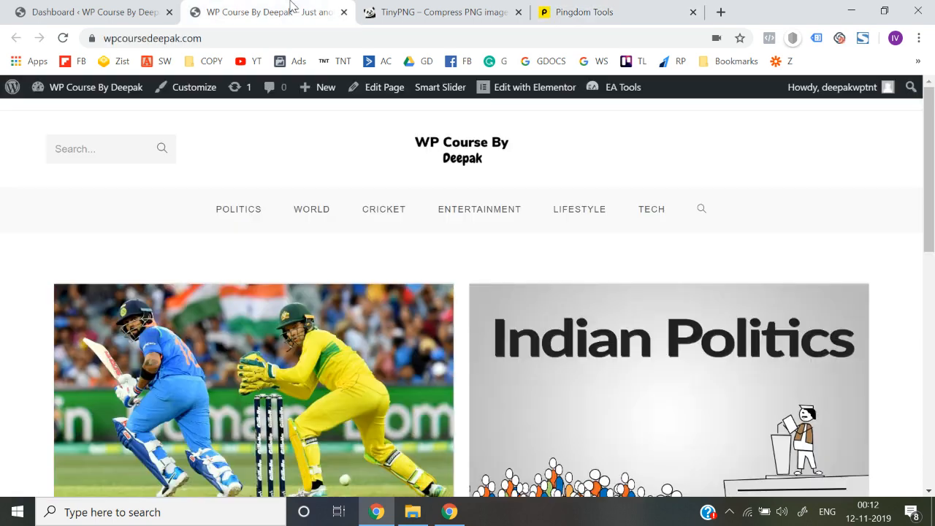
click(236, 38)
key(ctrl+c)
click(584, 11)
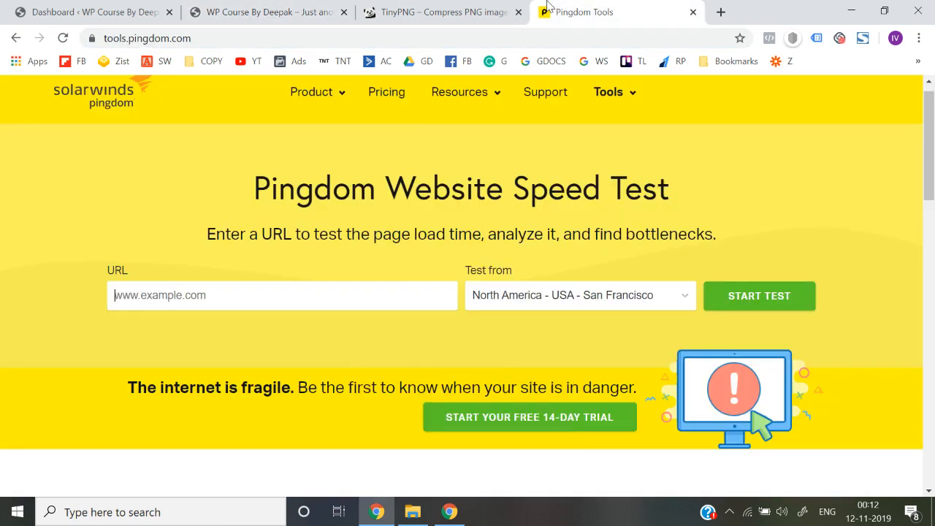
key(ctrl+v)
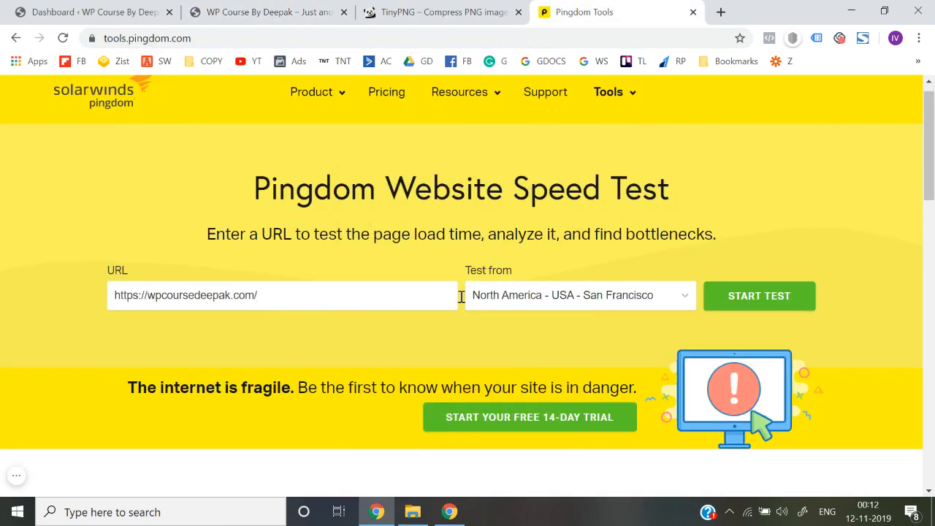
- Set the test location to North America - USA - Washington D.C and start the Pingdom speed test
click(536, 297)
scroll(492, 453, down, 1)
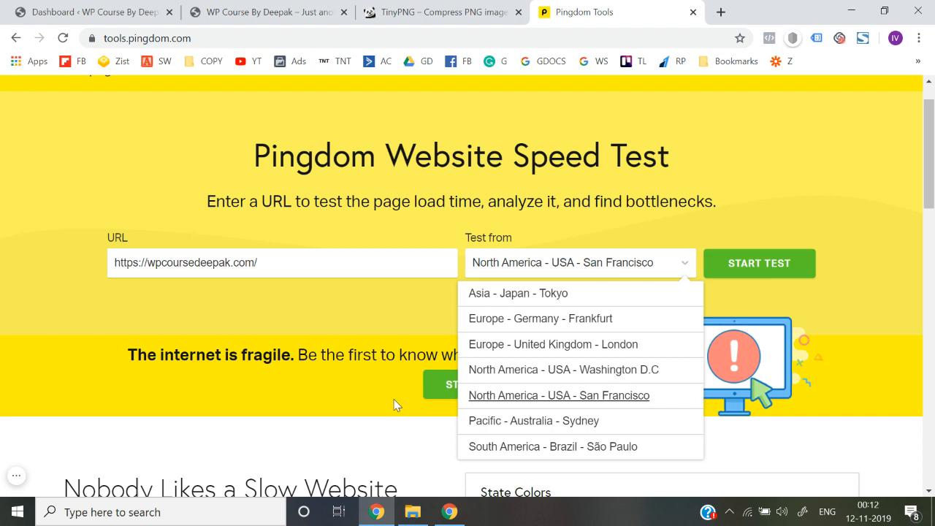
click(541, 369)
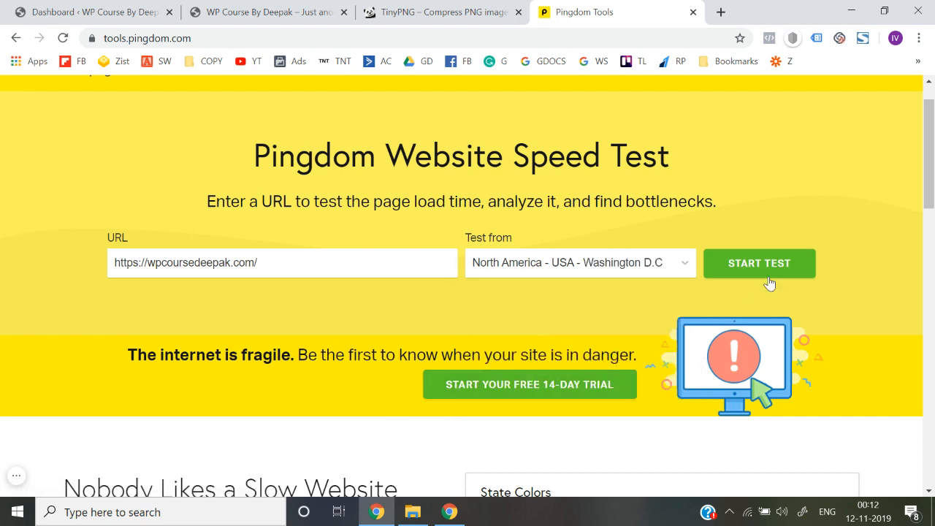
click(768, 271)
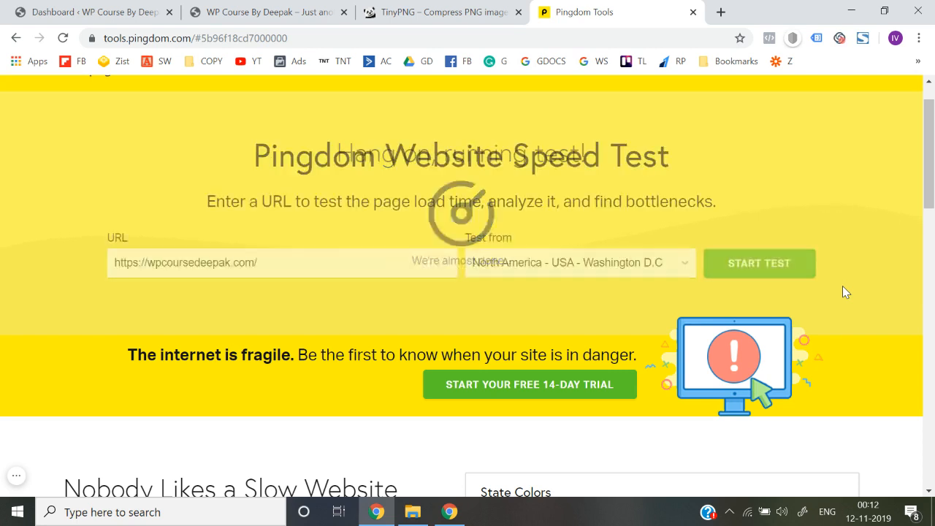
- Examine the Pingdom results for performance grade, page size, load time, requests and improvement suggestions
scroll(842, 291, down, 2)
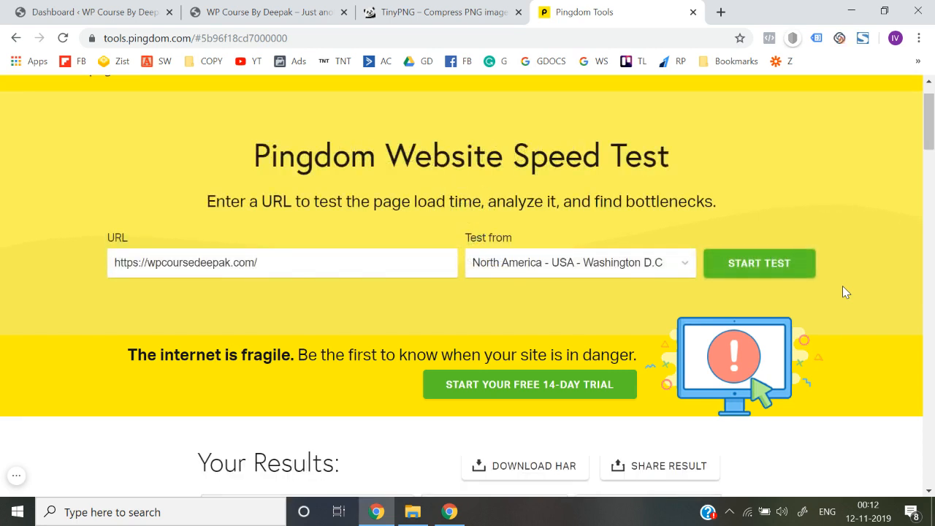
scroll(384, 367, down, 2)
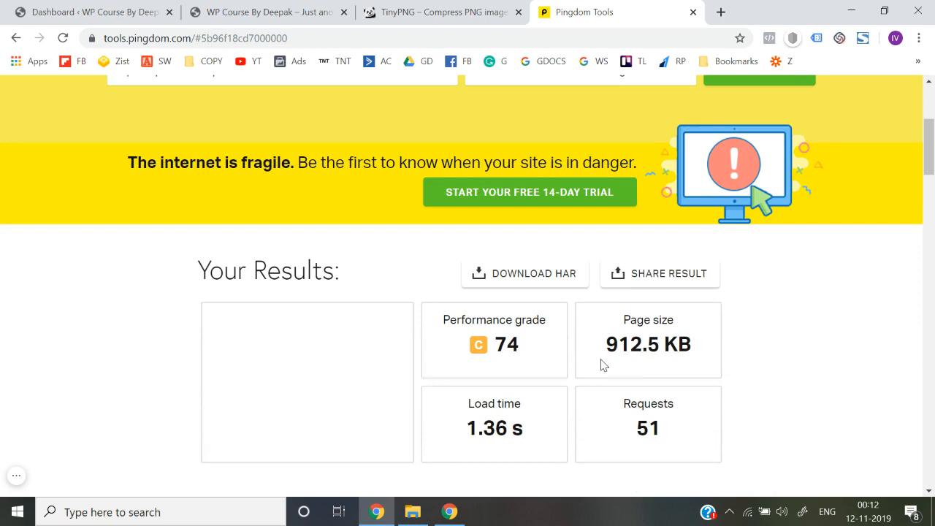
scroll(569, 401, down, 1)
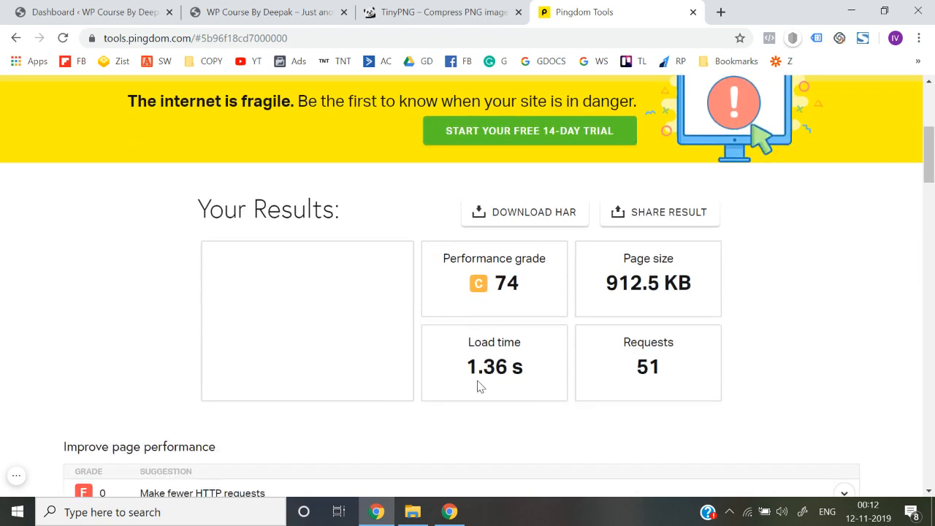
scroll(487, 379, down, 2)
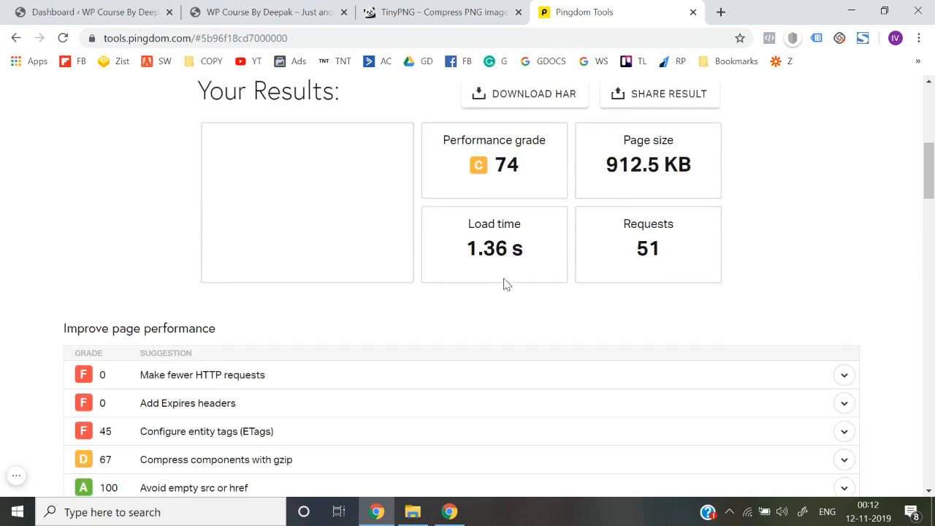
scroll(507, 271, up, 3)
scroll(510, 273, down, 2)
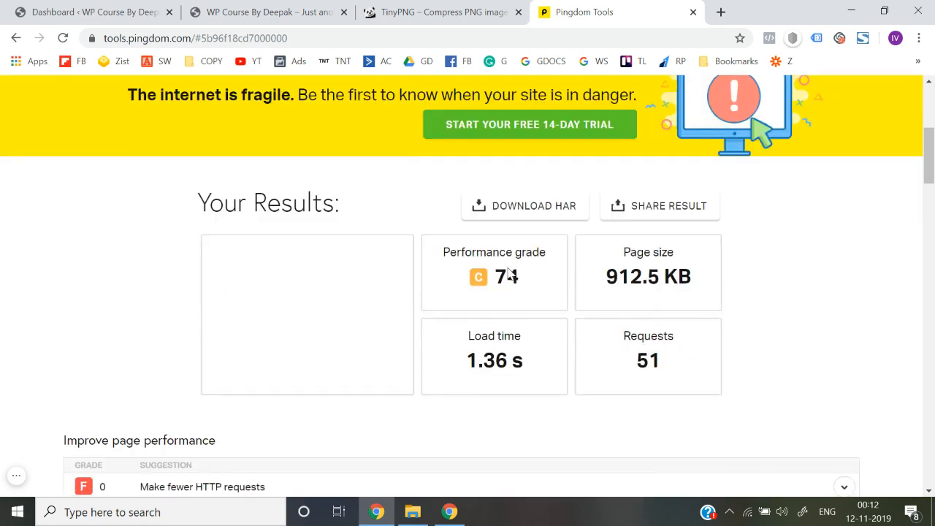
scroll(460, 391, up, 3)
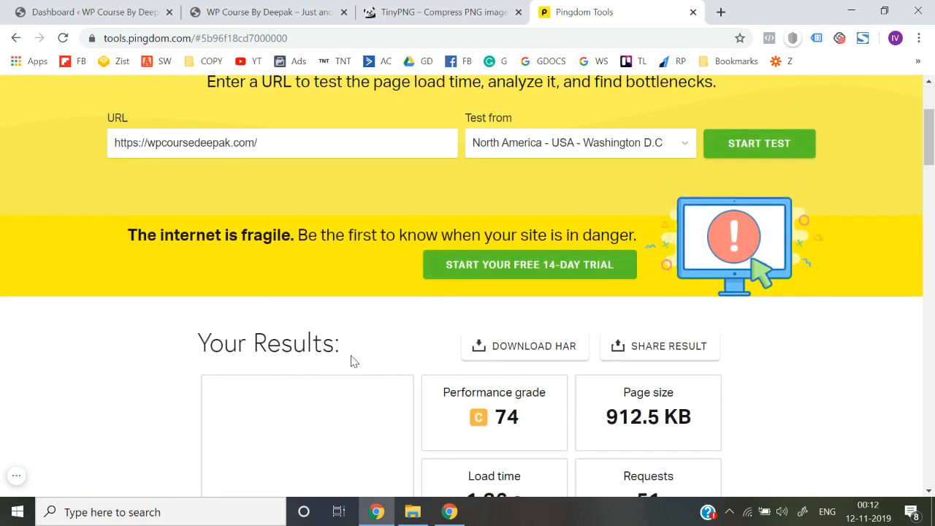
scroll(351, 361, down, 2)
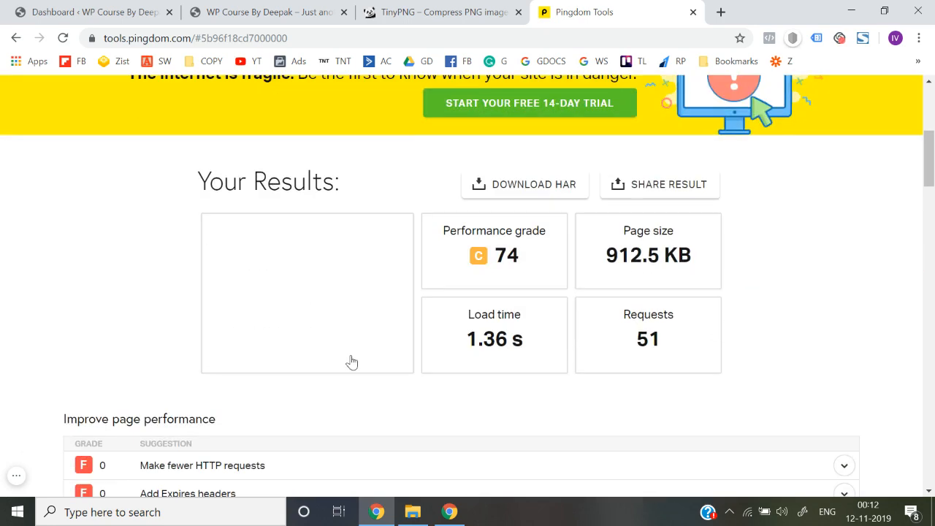
- Search the web for gtmetrix in a new browser tab and open the GTmetrix site
click(717, 11)
text(gtmetrix)
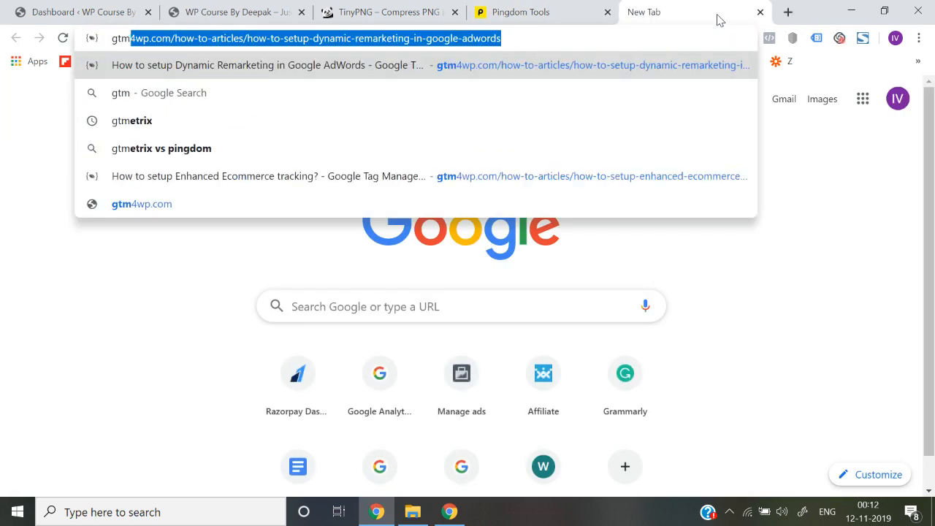
key(Return)
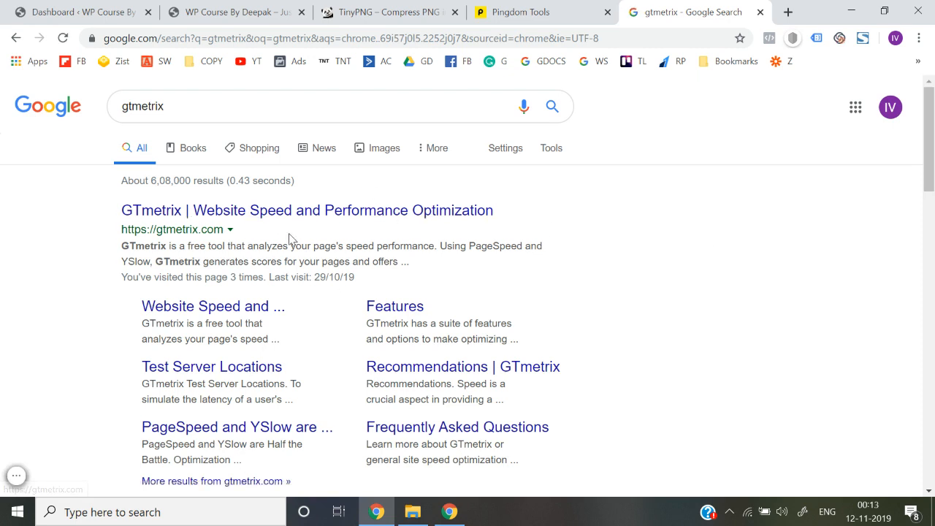
click(224, 219)
scroll(502, 289, down, 2)
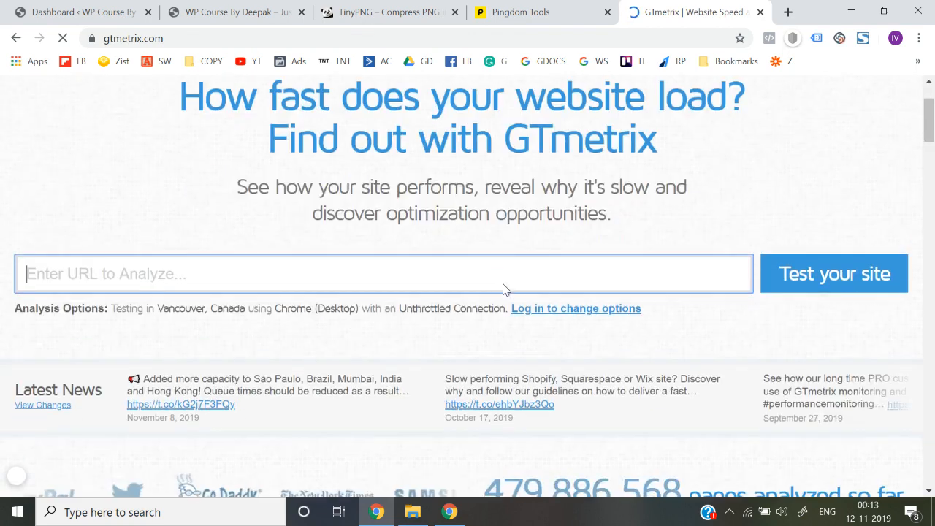
key(ctrl+v)
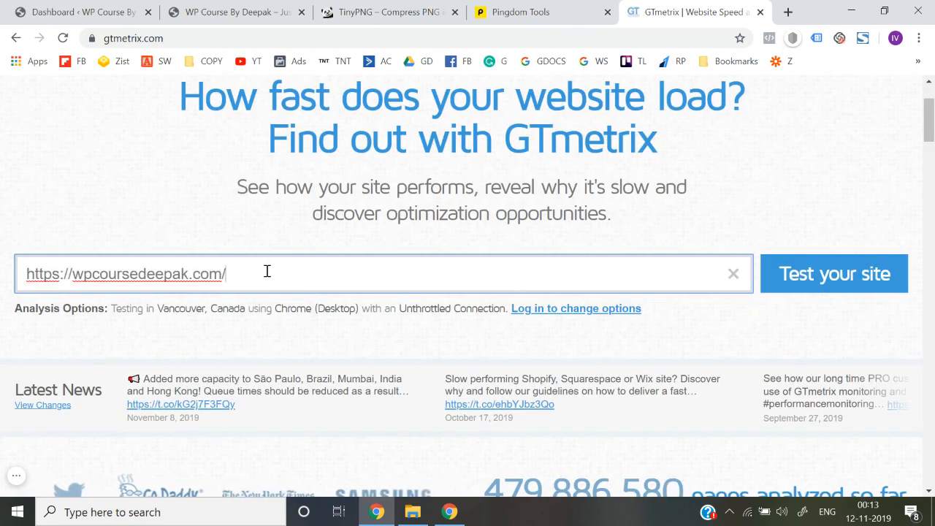
click(809, 291)
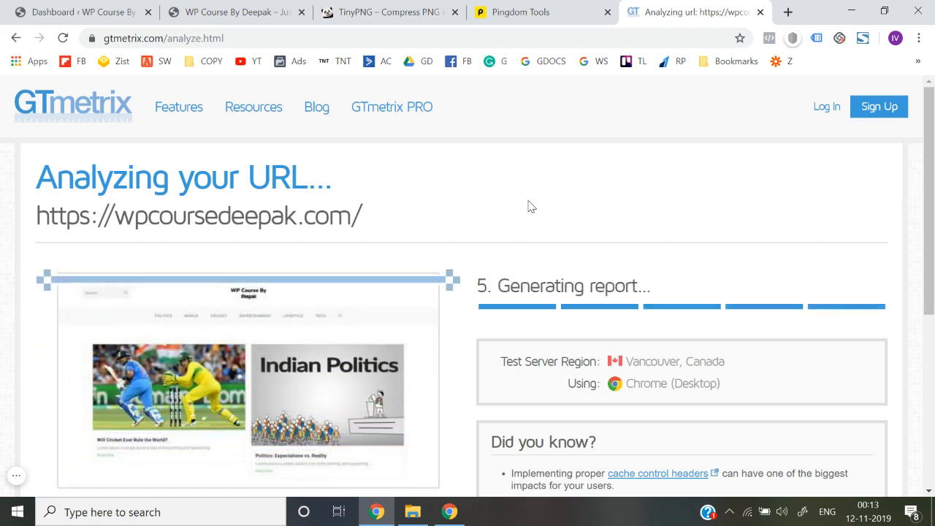
- Review the GTmetrix report's performance scores, fully loaded time, page size, requests and PageSpeed recommendations
key(ctrl+shift+Tab)
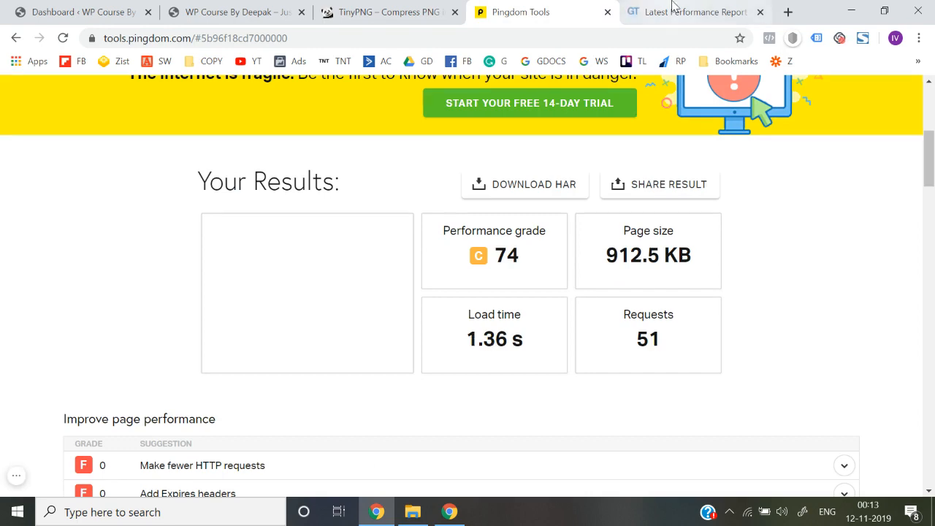
key(ctrl+Tab)
scroll(487, 323, down, 2)
scroll(487, 323, down, 2)
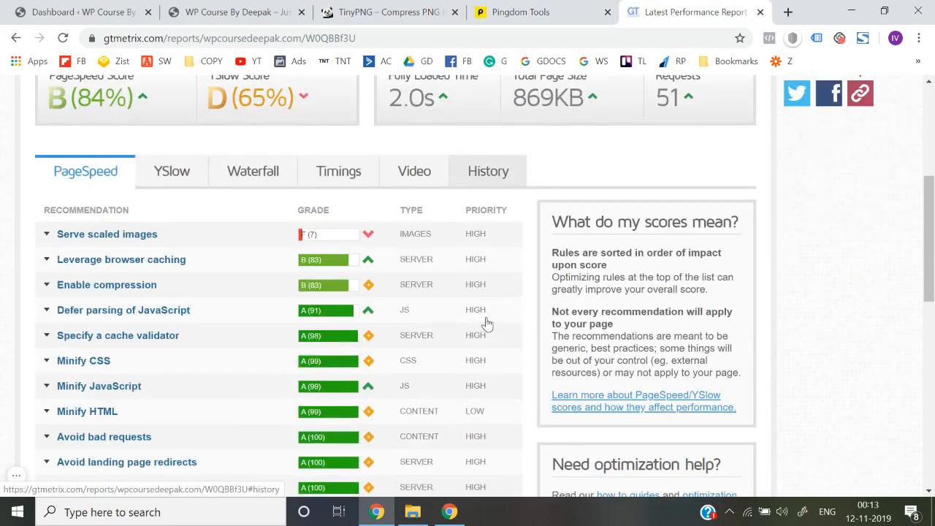
scroll(486, 323, up, 1)
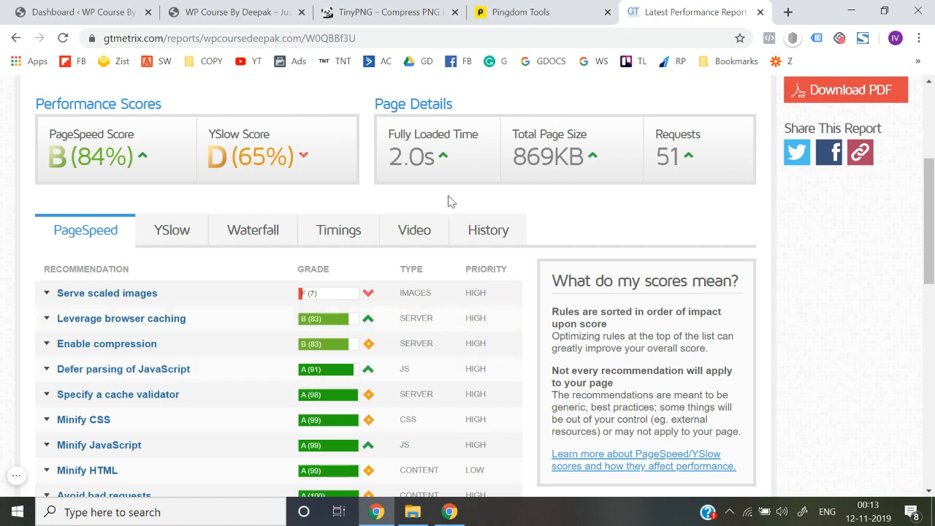
scroll(448, 203, up, 2)
double_click(427, 290)
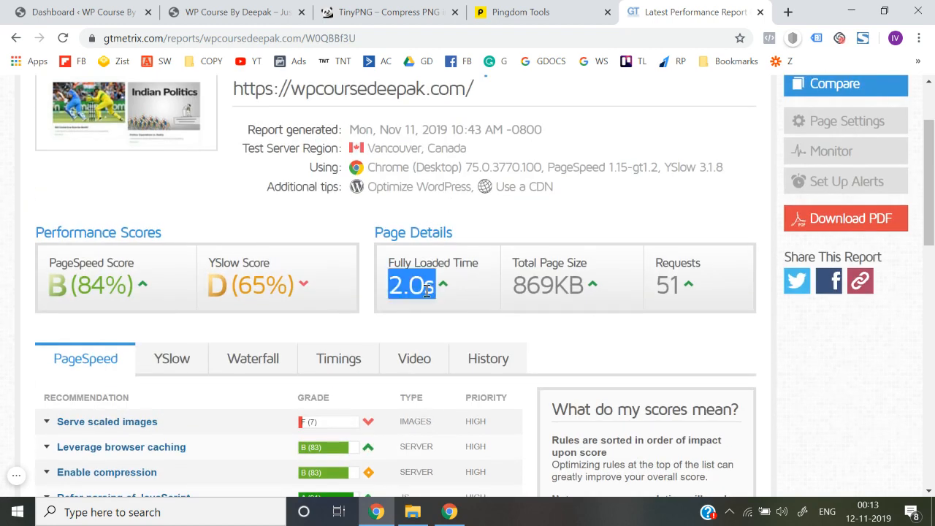
scroll(427, 290, down, 5)
scroll(421, 381, down, 5)
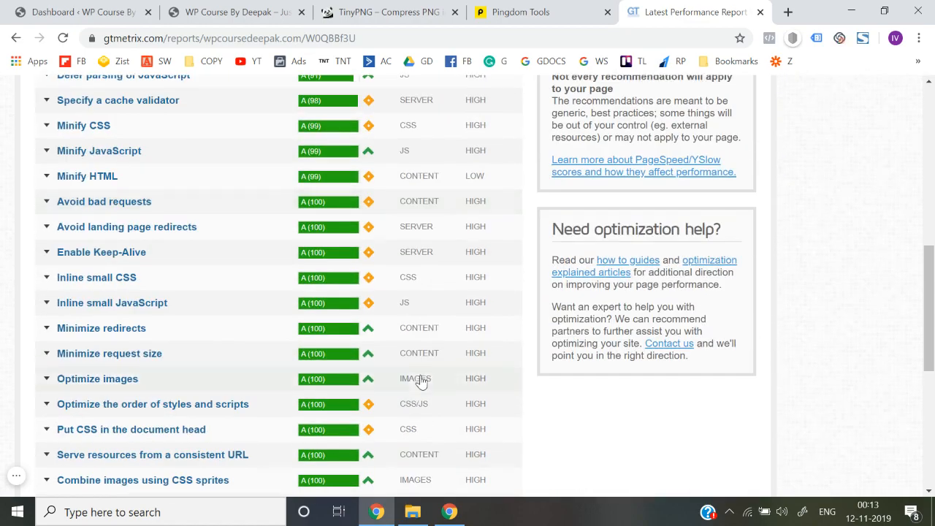
scroll(420, 375, up, 6)
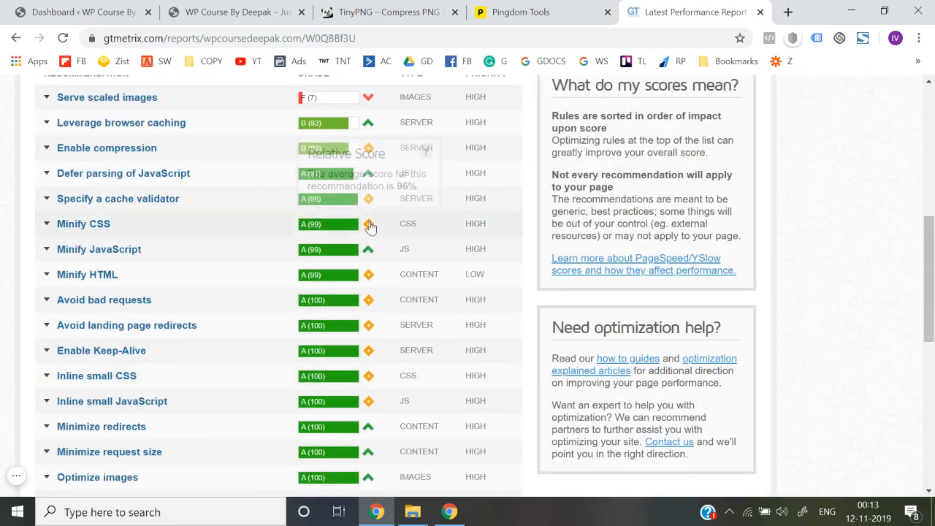
scroll(369, 225, up, 3)
scroll(270, 385, down, 2)
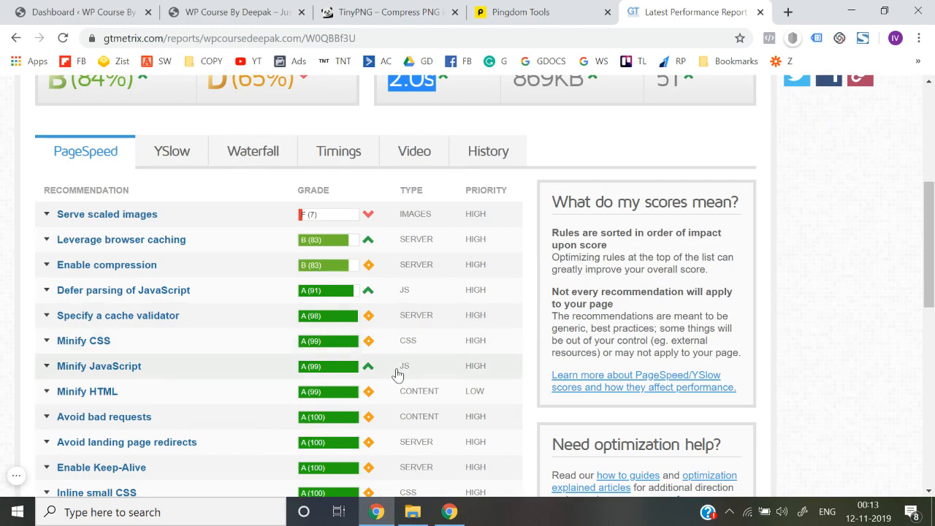
scroll(396, 373, up, 4)
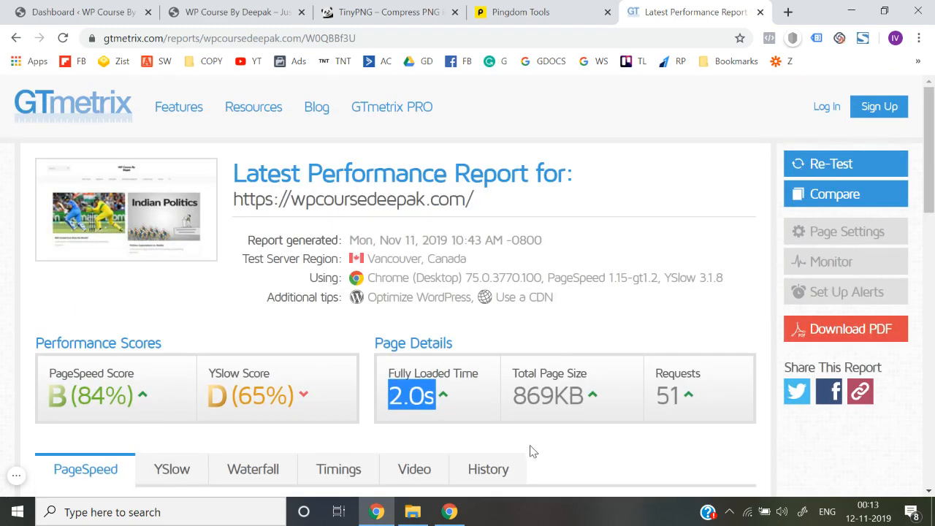
click(358, 6)
click(205, 10)
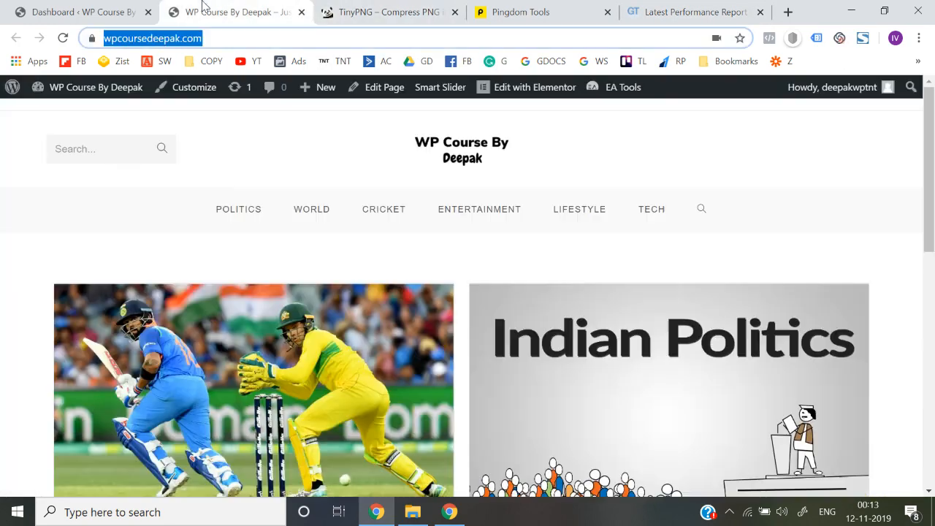
click(86, 7)
click(275, 9)
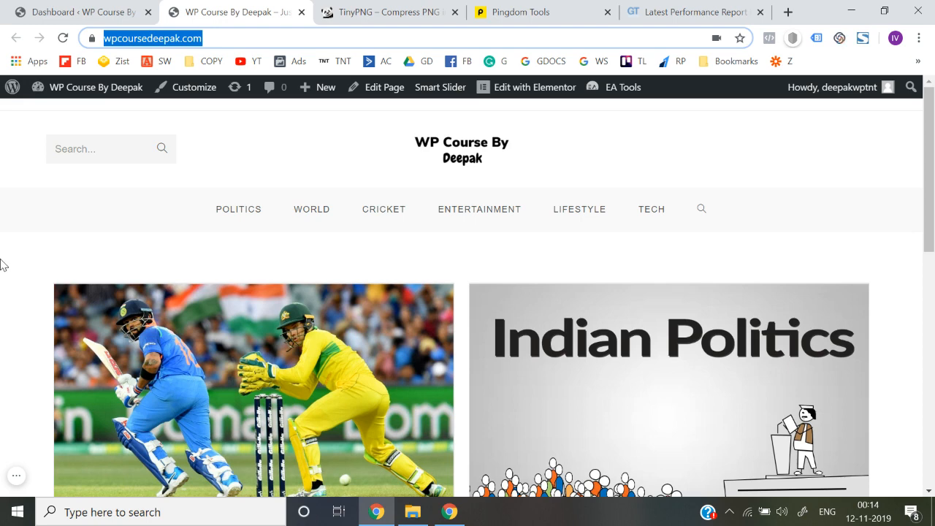
click(52, 6)
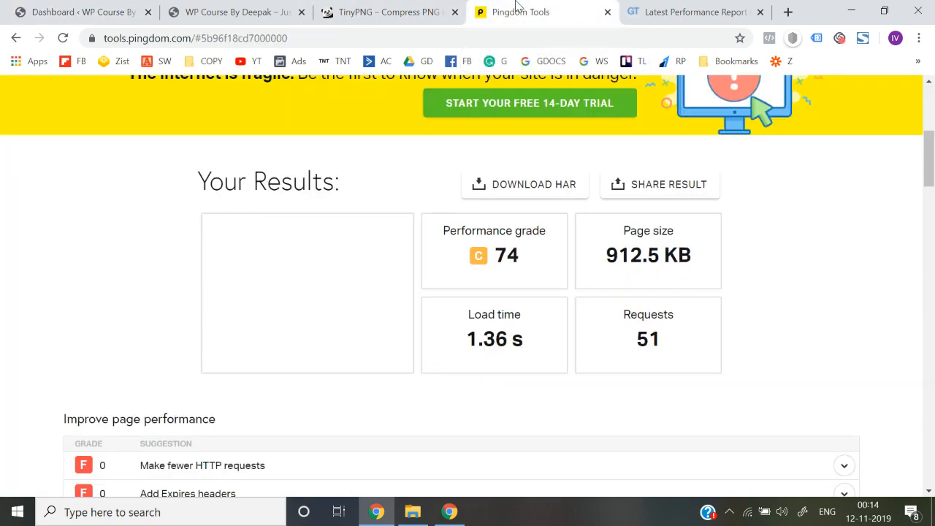
- Return to the WordPress admin and search the plugins available to add for "w3 total caches"
click(514, 12)
scroll(336, 304, up, 5)
click(73, 7)
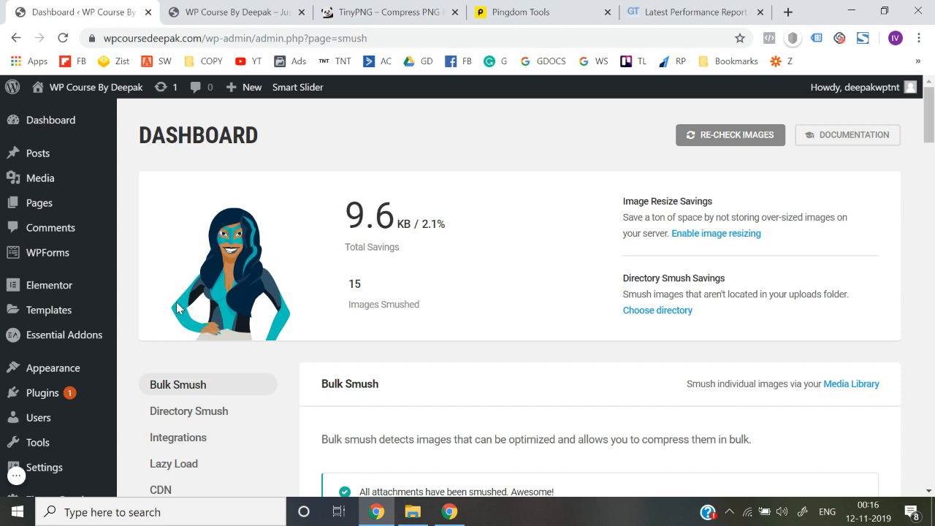
scroll(46, 415, down, 1)
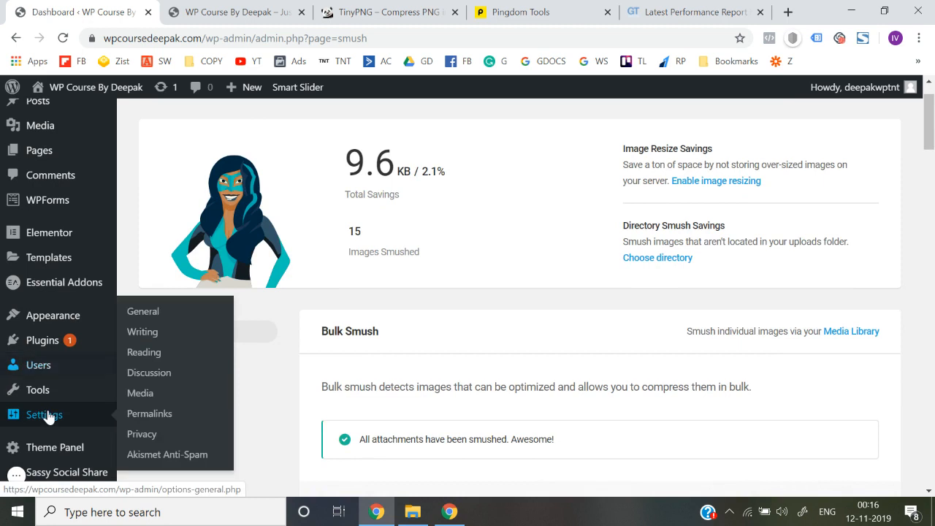
mouse_move(66, 346)
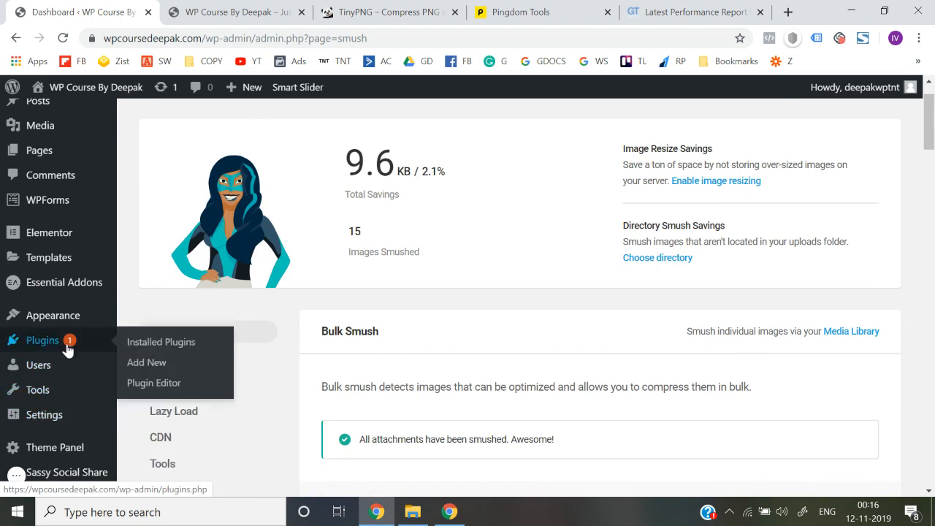
click(155, 363)
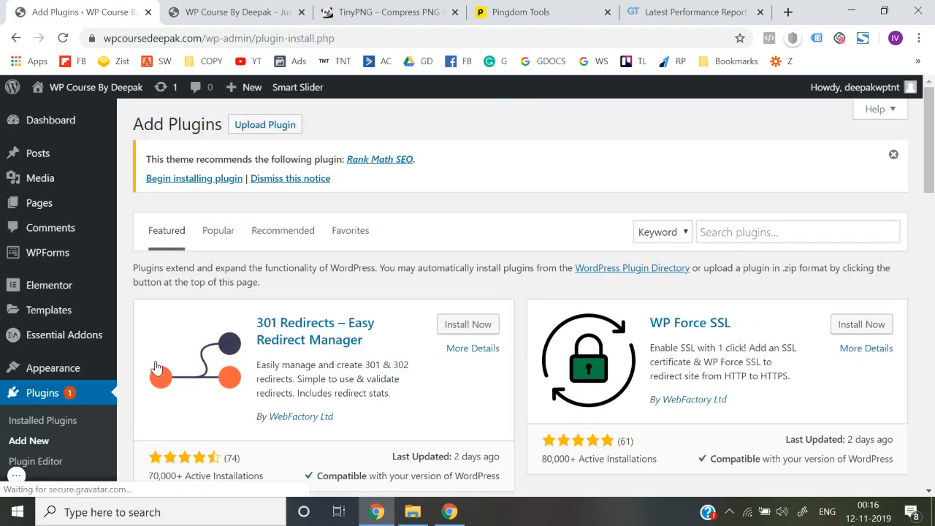
click(755, 232)
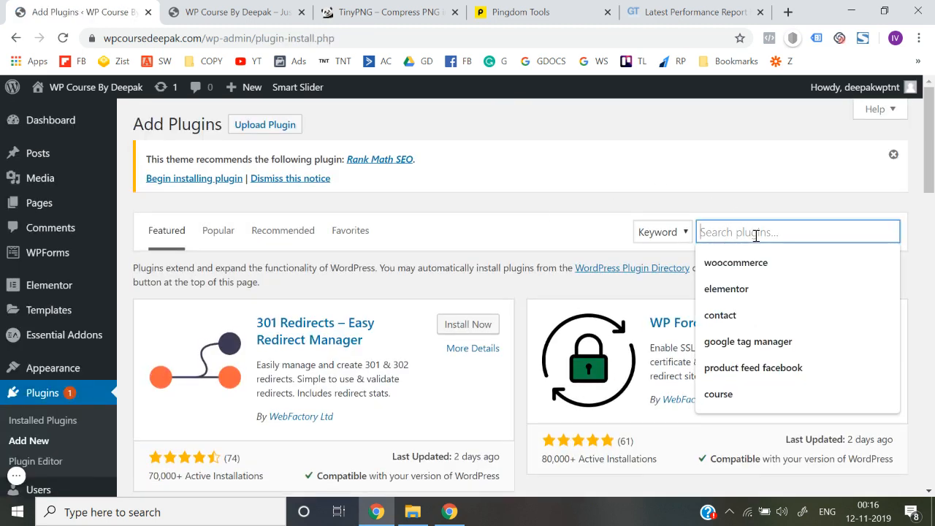
text(w3 total)
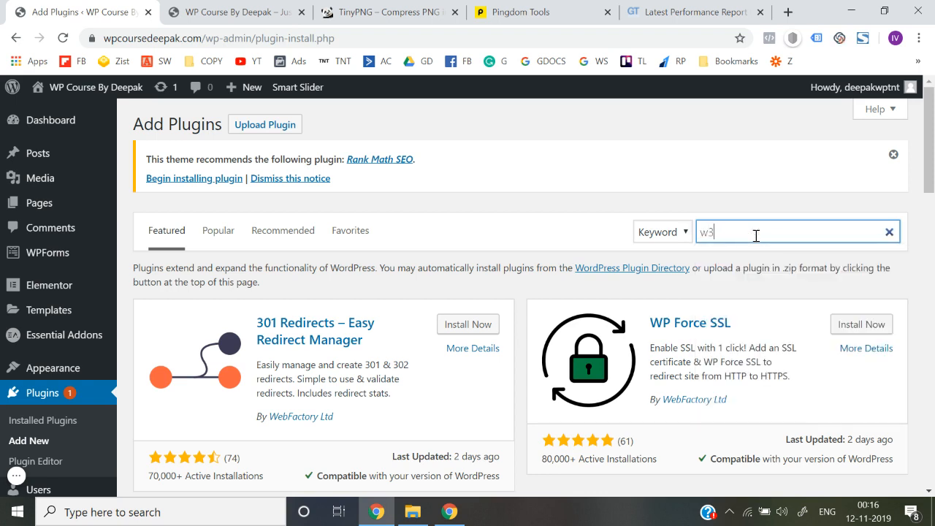
text( caches)
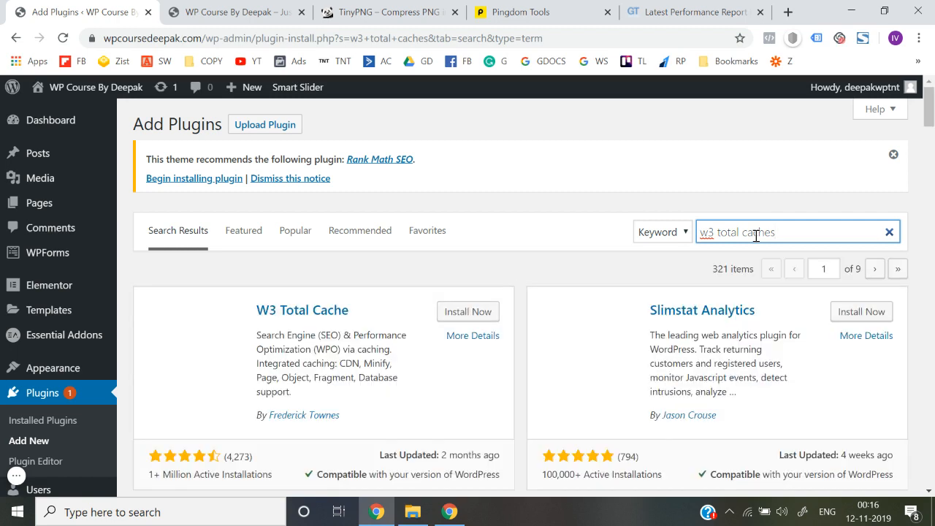
- Install and activate the W3 Total Cache plugin from the search results
scroll(563, 236, down, 1)
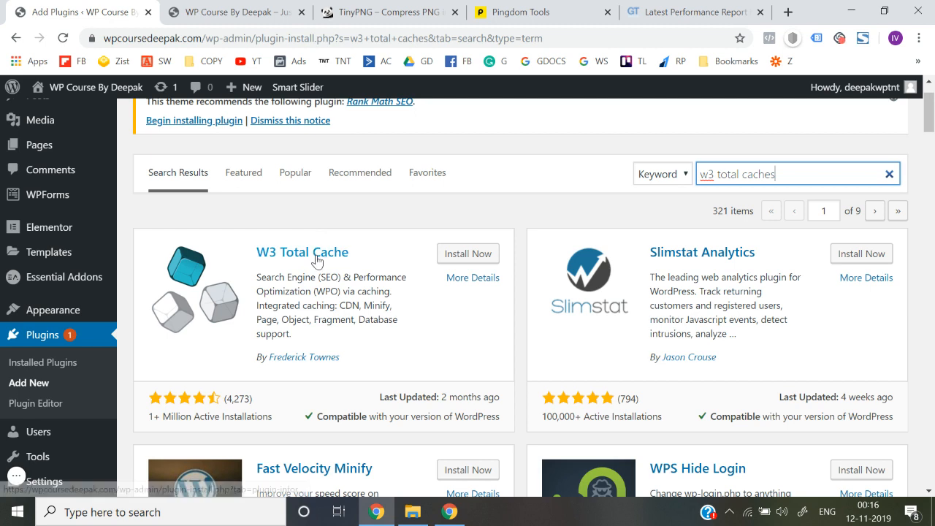
click(447, 257)
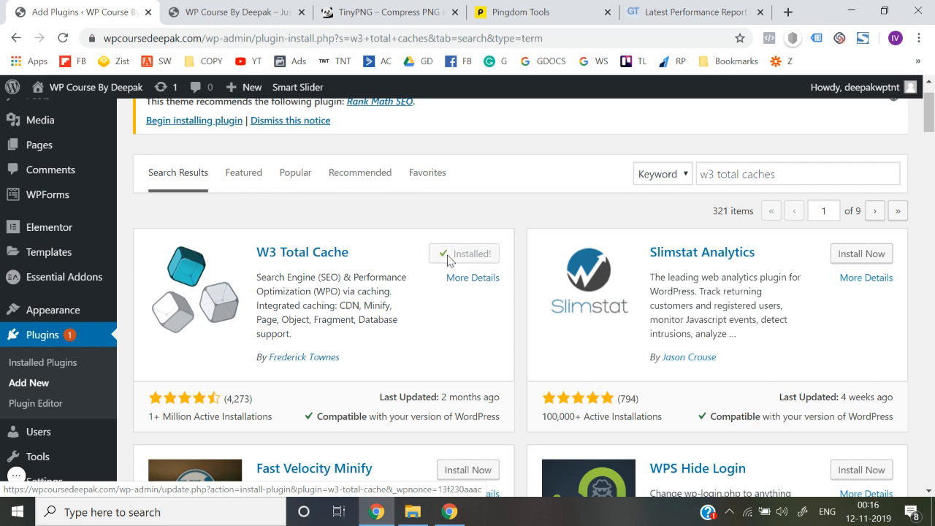
click(486, 260)
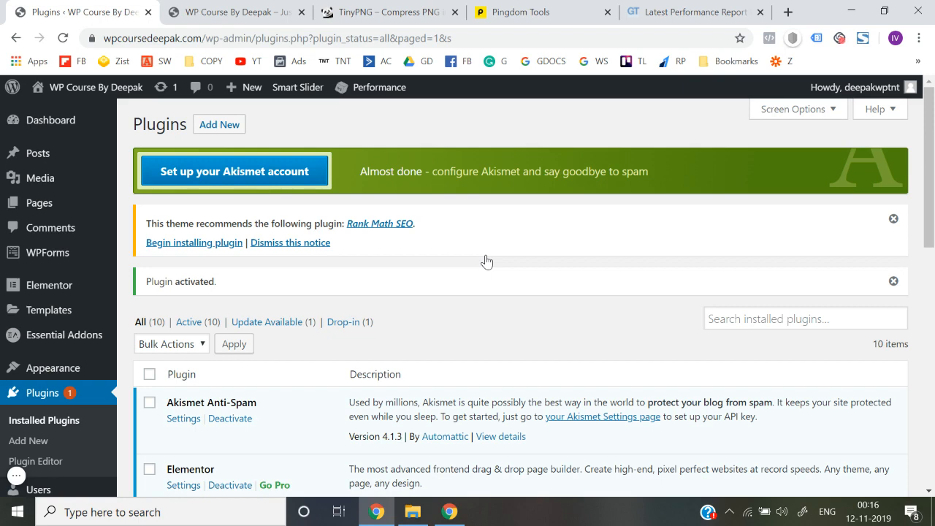
scroll(486, 261, down, 2)
scroll(487, 261, up, 2)
- Go to W3 Total Cache's General Settings and accept its terms of use and privacy policy
mouse_move(367, 88)
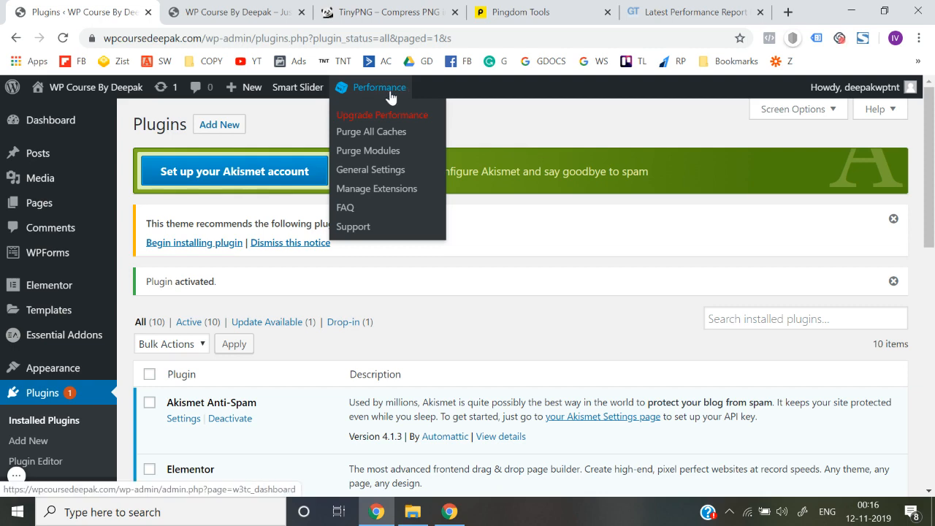
scroll(112, 409, down, 3)
mouse_move(110, 411)
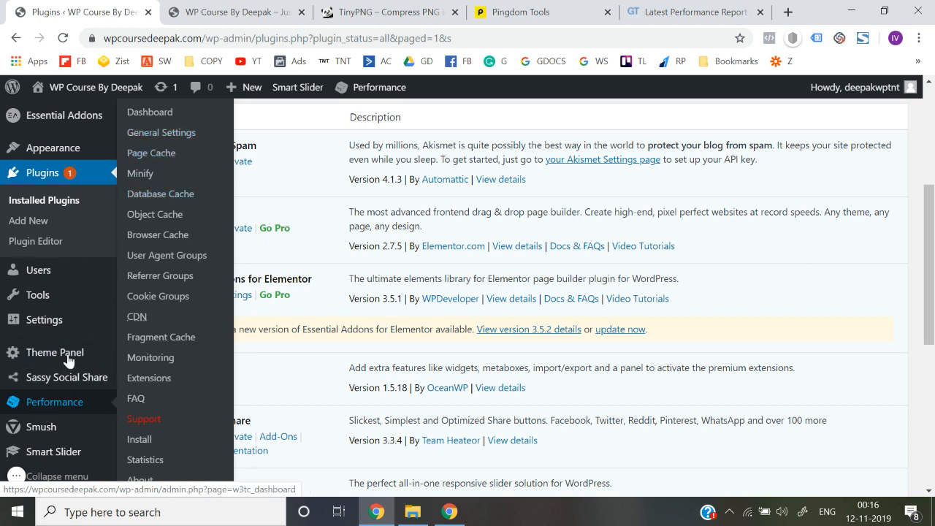
click(164, 141)
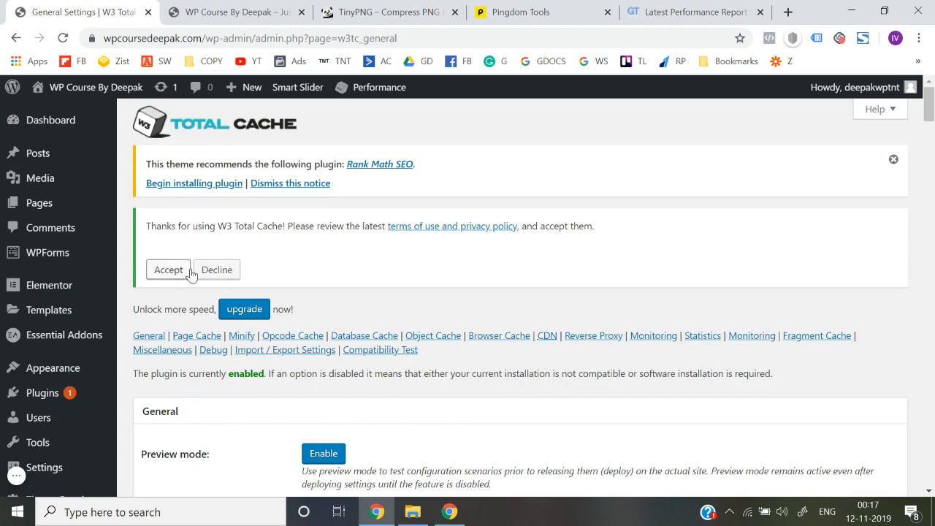
click(168, 271)
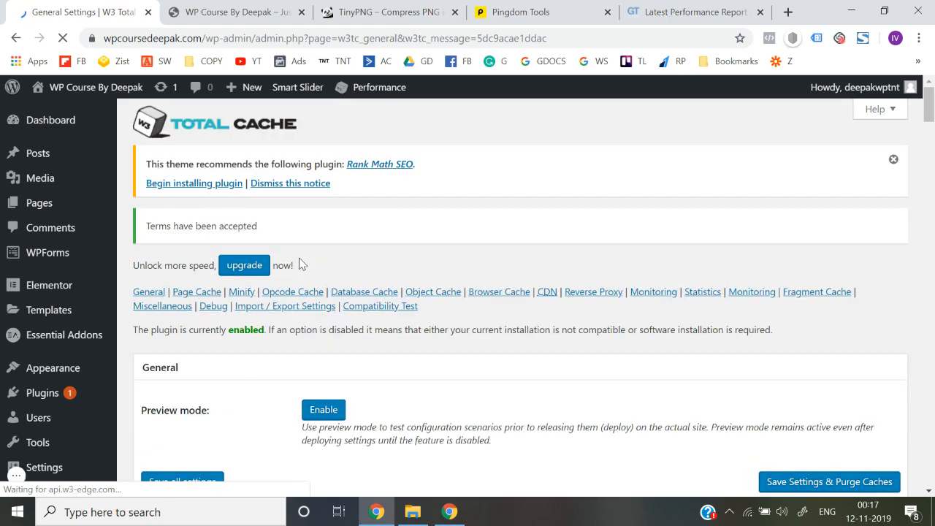
- Enable Page Cache in the W3 Total Cache general settings and save all settings
scroll(298, 263, down, 3)
scroll(285, 344, down, 2)
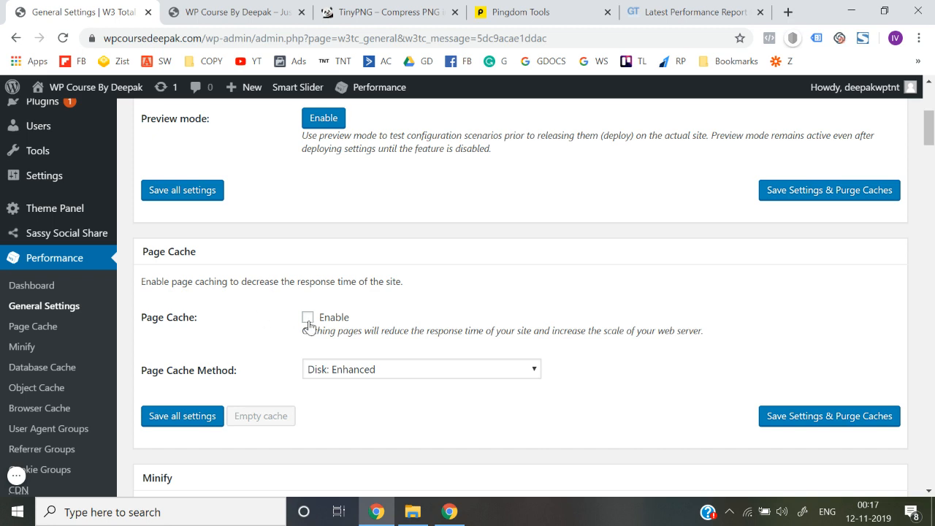
scroll(308, 326, up, 1)
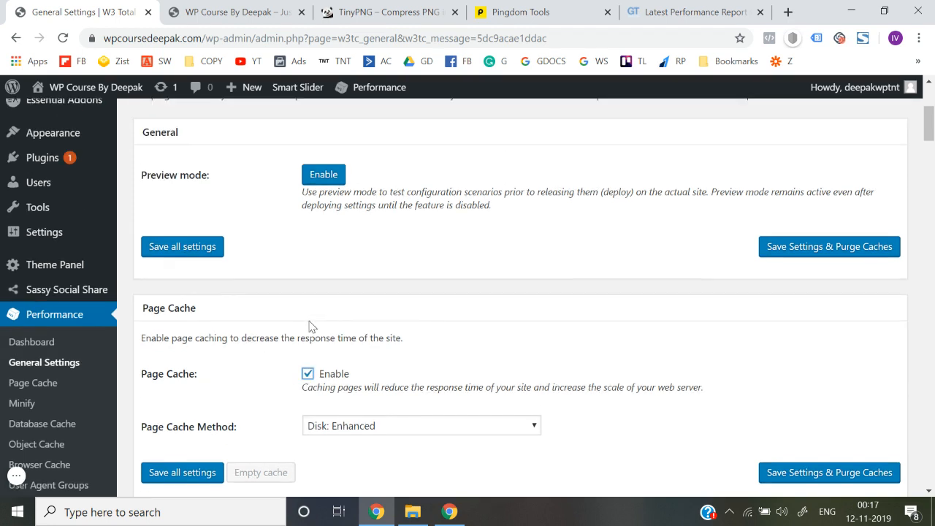
scroll(308, 325, up, 1)
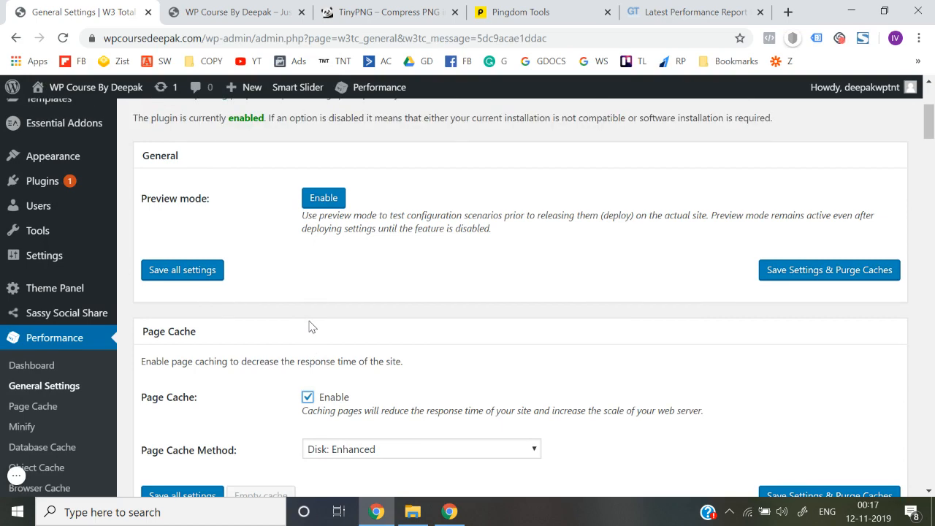
scroll(312, 327, up, 1)
scroll(312, 326, down, 1)
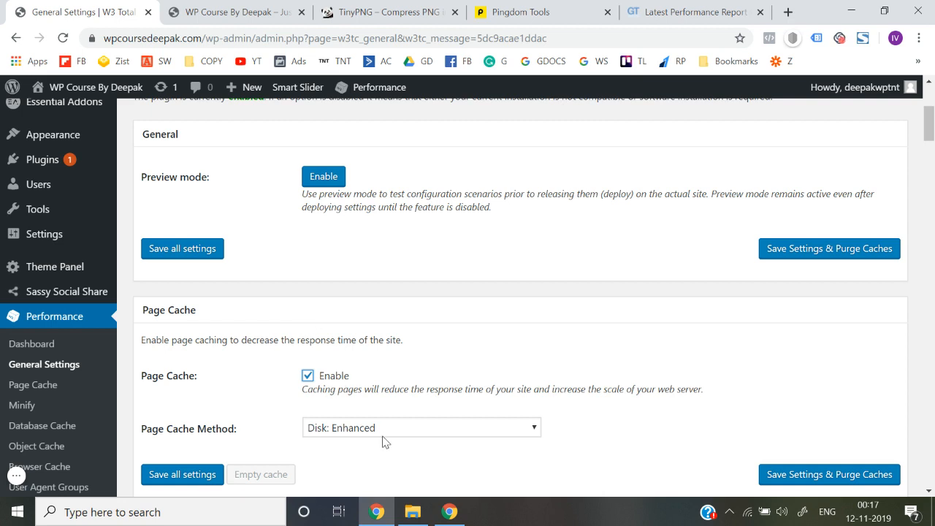
scroll(385, 441, down, 1)
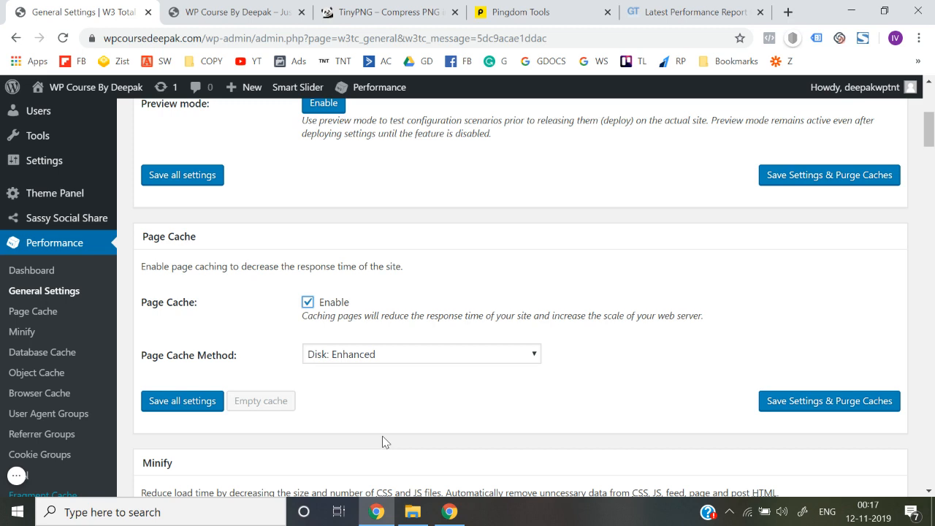
scroll(385, 441, down, 1)
click(204, 383)
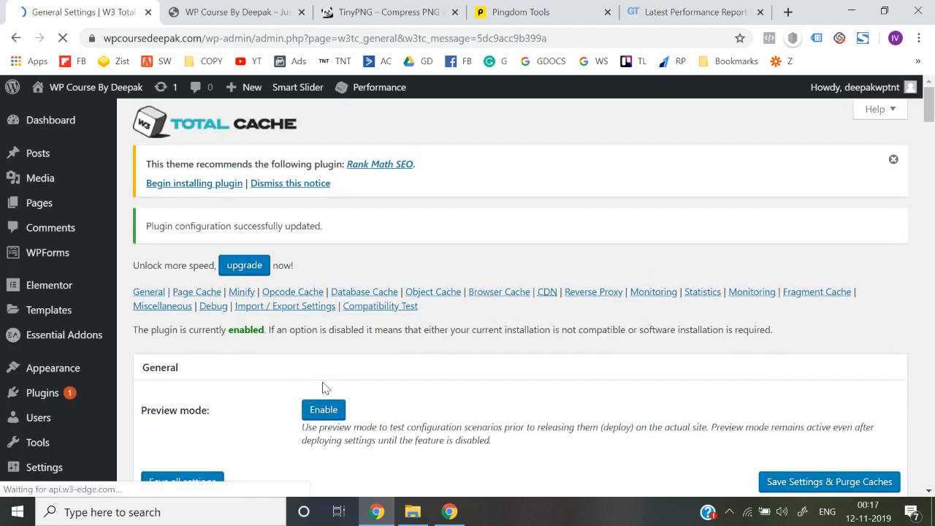
- Reload the live wpcoursedeepak.com homepage and check how it displays with page caching enabled
scroll(325, 388, down, 5)
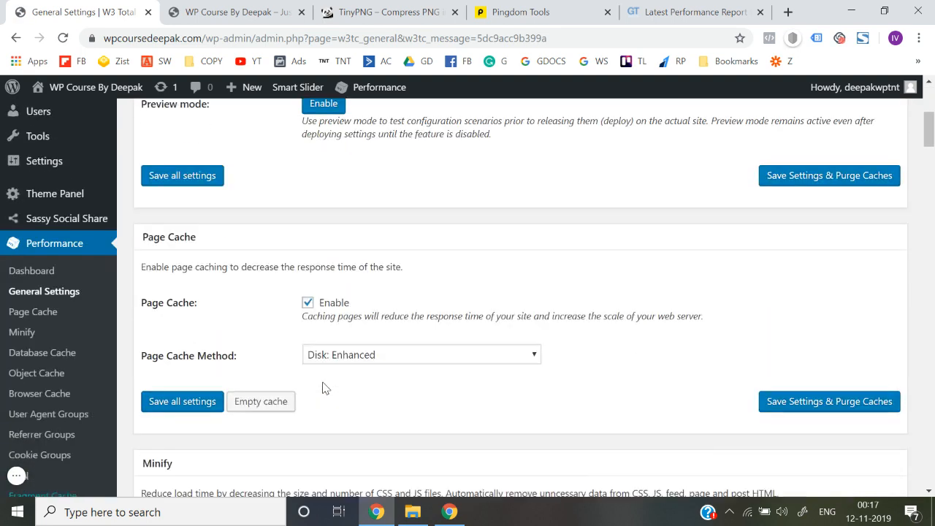
scroll(234, 346, down, 1)
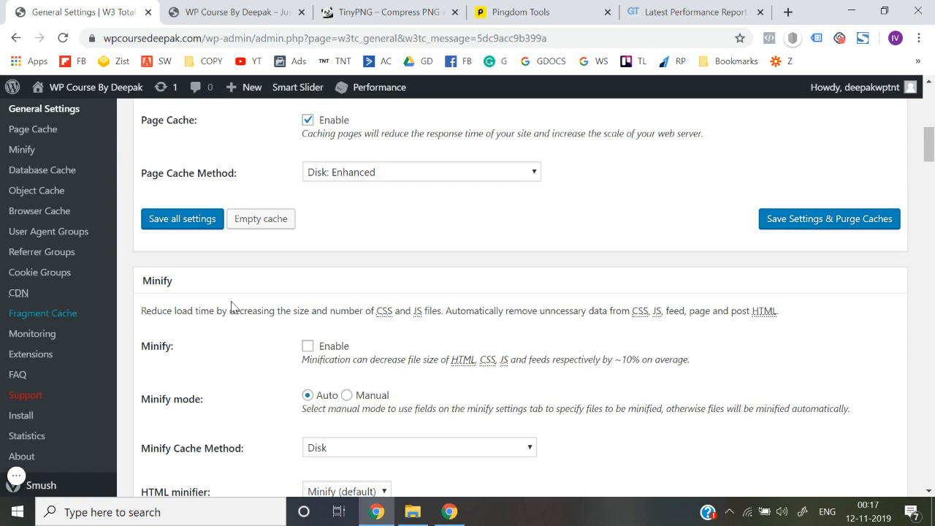
scroll(231, 305, up, 3)
click(255, 9)
click(257, 41)
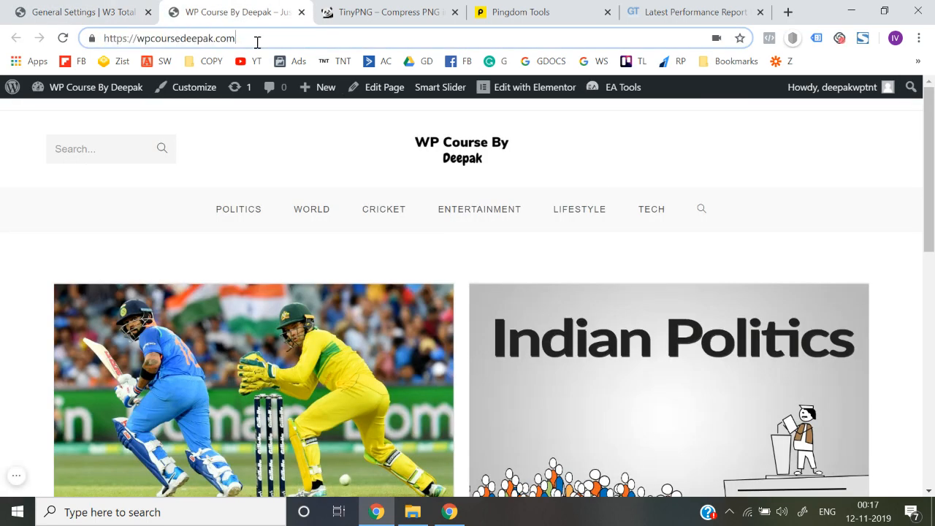
key(Return)
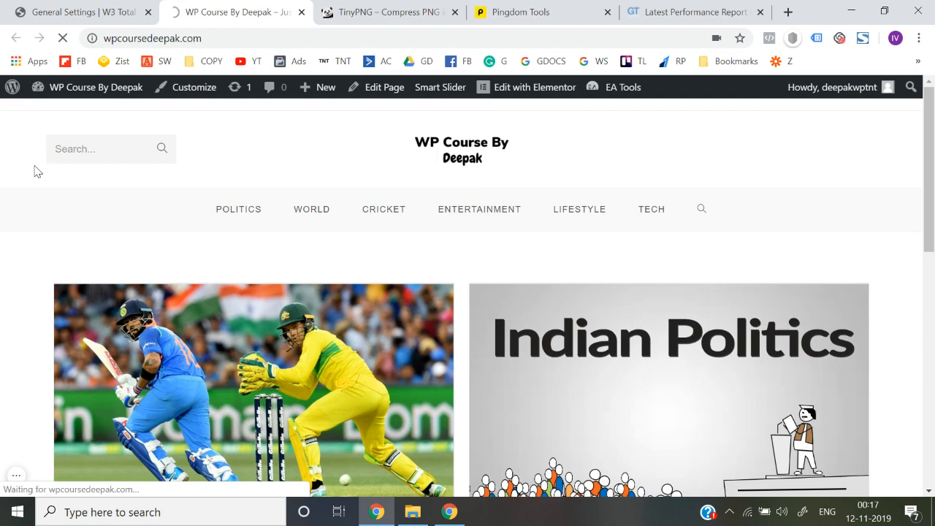
scroll(19, 207, down, 3)
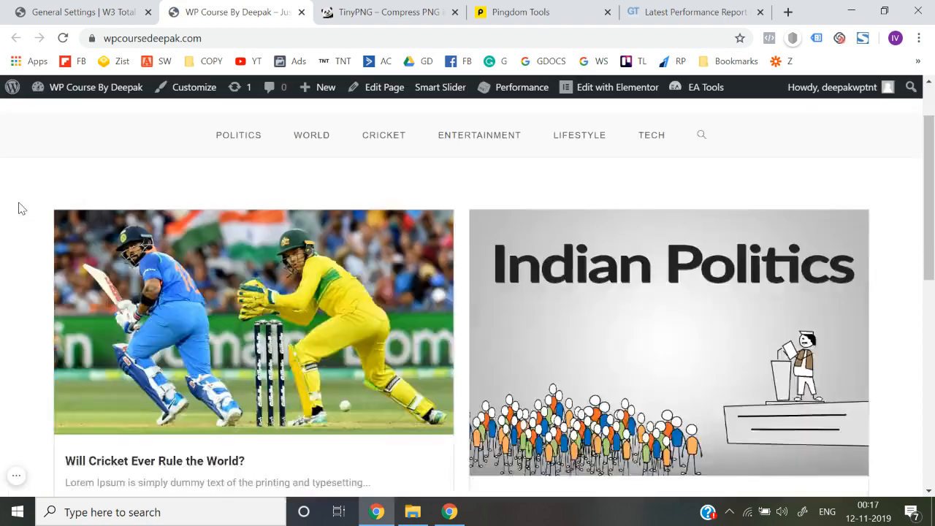
scroll(19, 206, up, 5)
- Check the post "Will Cricket Ever Rule the World?" on the live site, then go back to the homepage
click(81, 12)
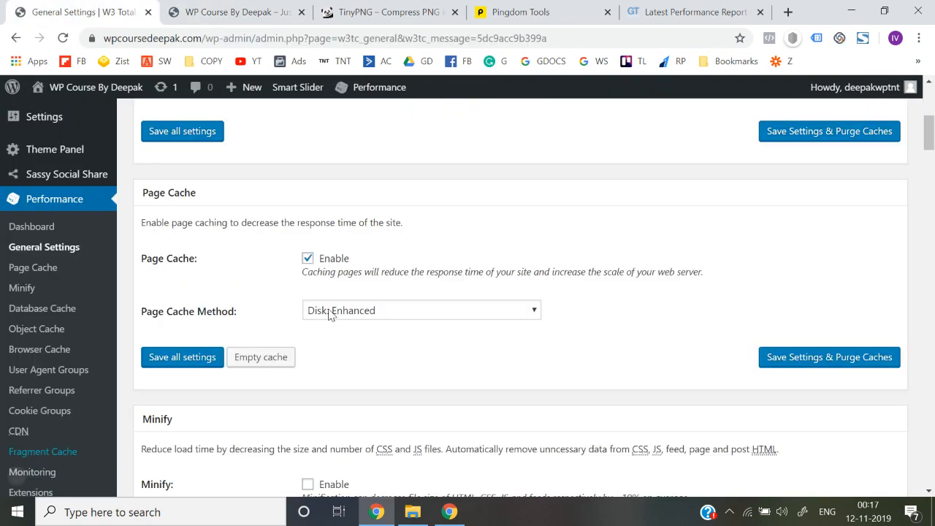
click(199, 8)
scroll(234, 328, down, 4)
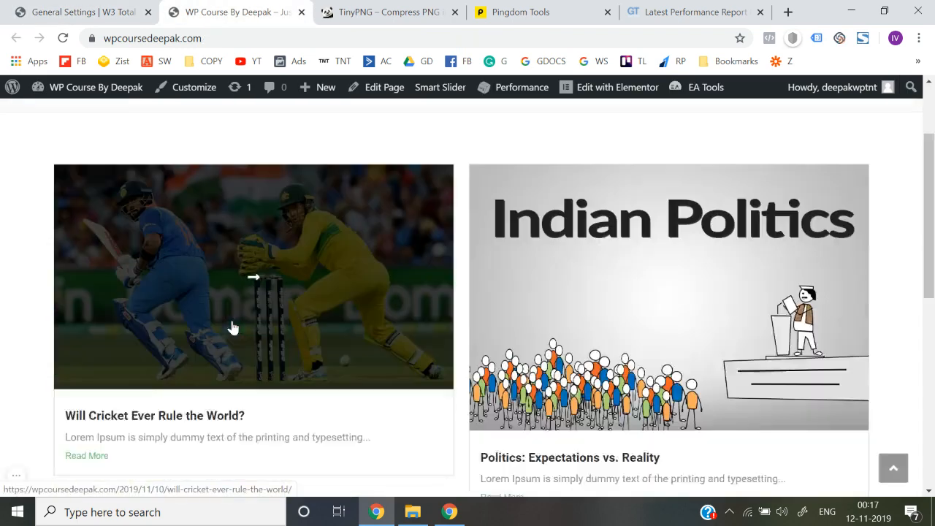
click(148, 384)
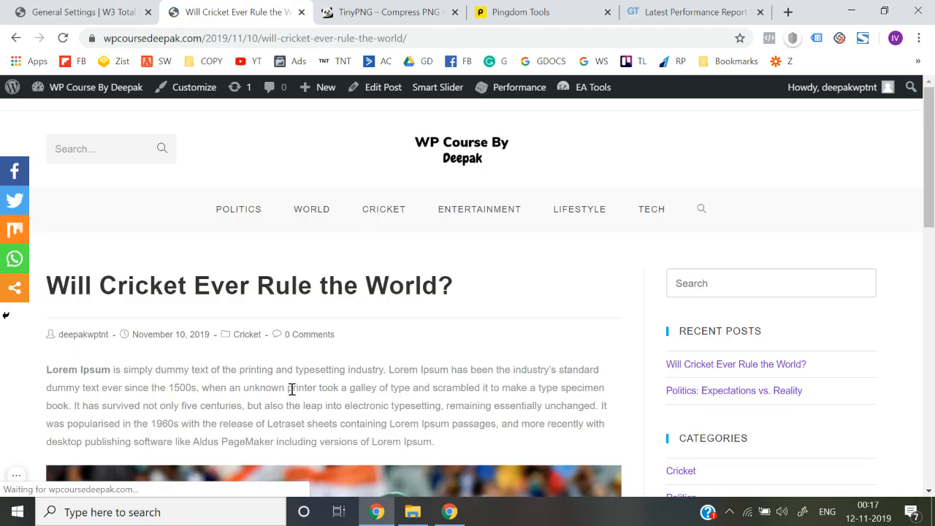
scroll(292, 389, down, 10)
scroll(292, 392, up, 10)
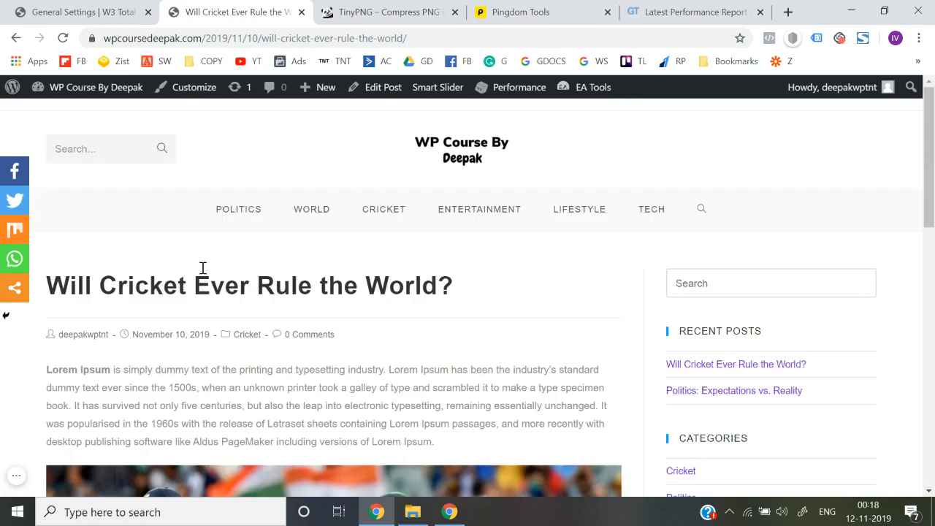
click(440, 160)
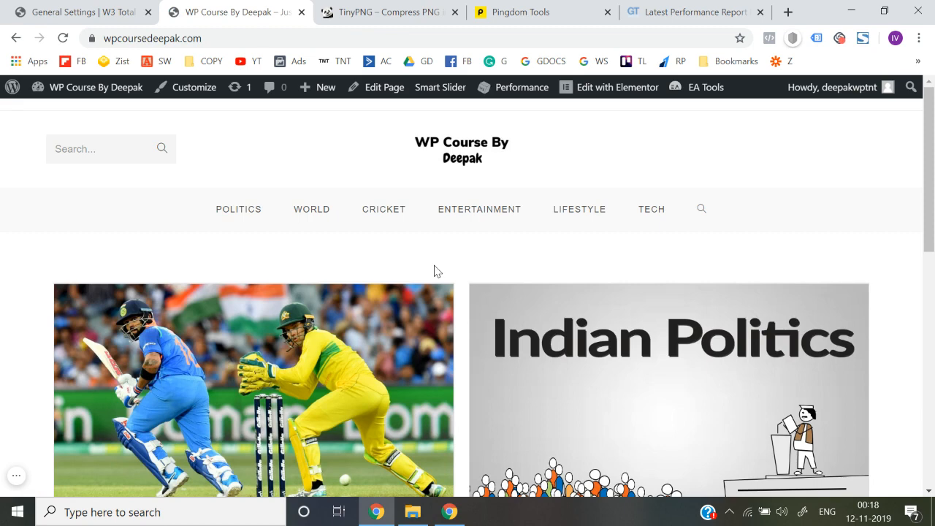
click(69, 14)
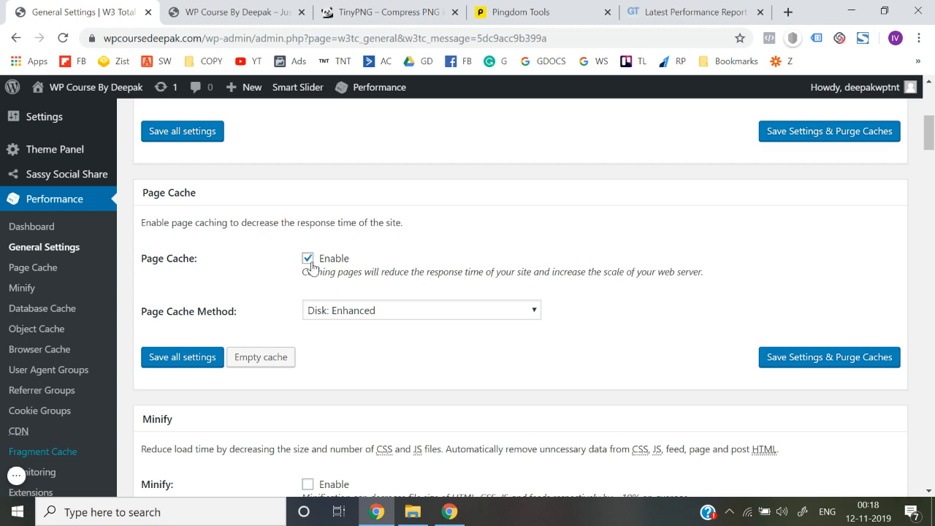
click(241, 12)
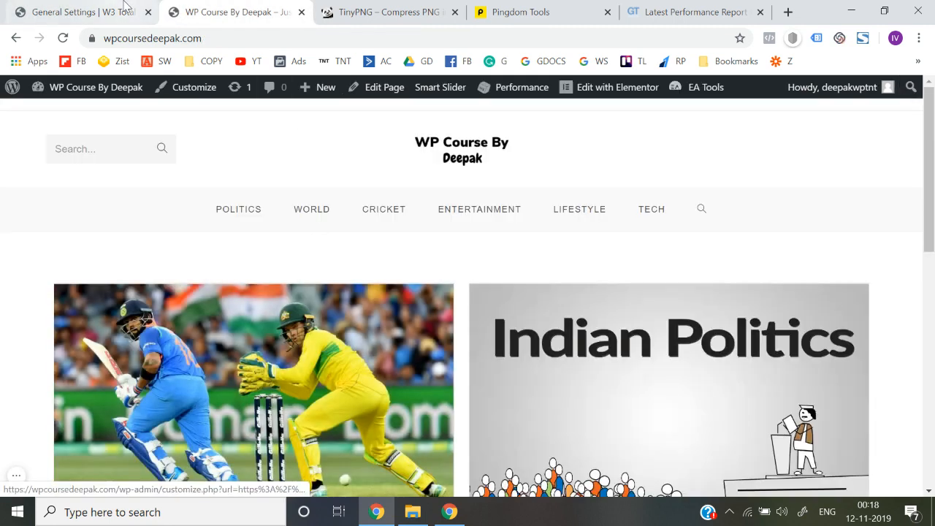
- Return to the W3 Total Cache general settings, enable Minify, and acknowledge the minification risks
click(124, 7)
scroll(248, 262, down, 2)
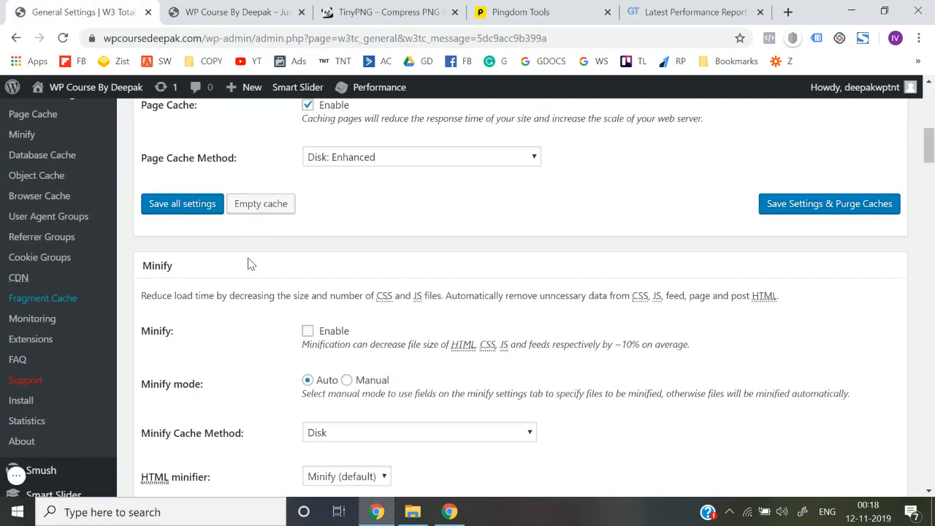
scroll(241, 294, down, 1)
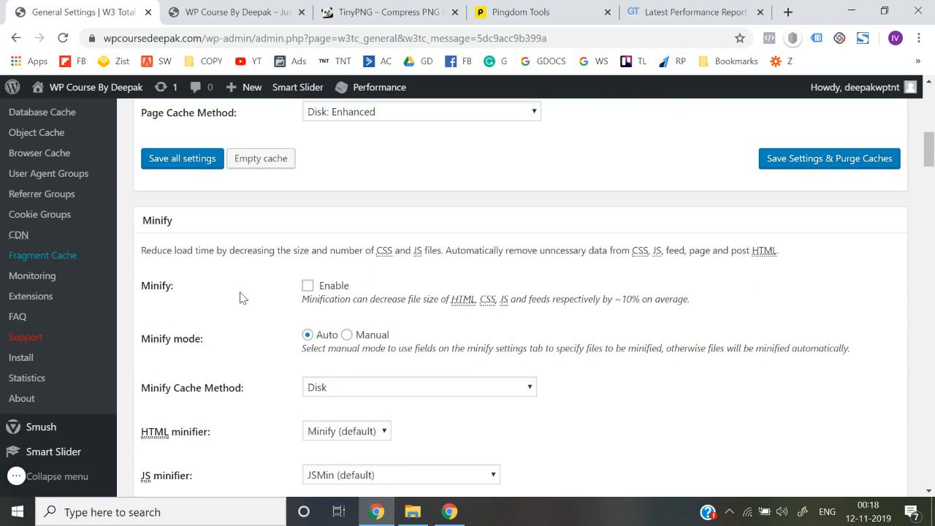
click(308, 287)
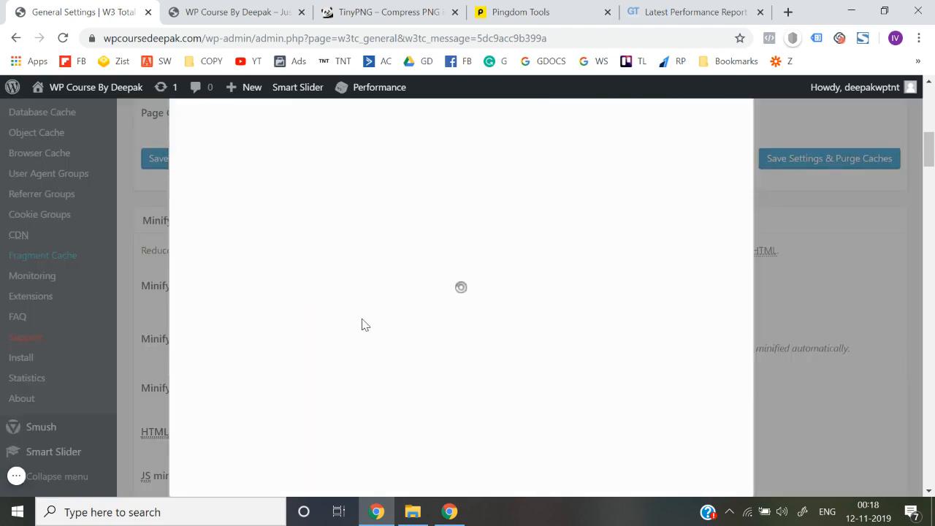
scroll(363, 323, down, 1)
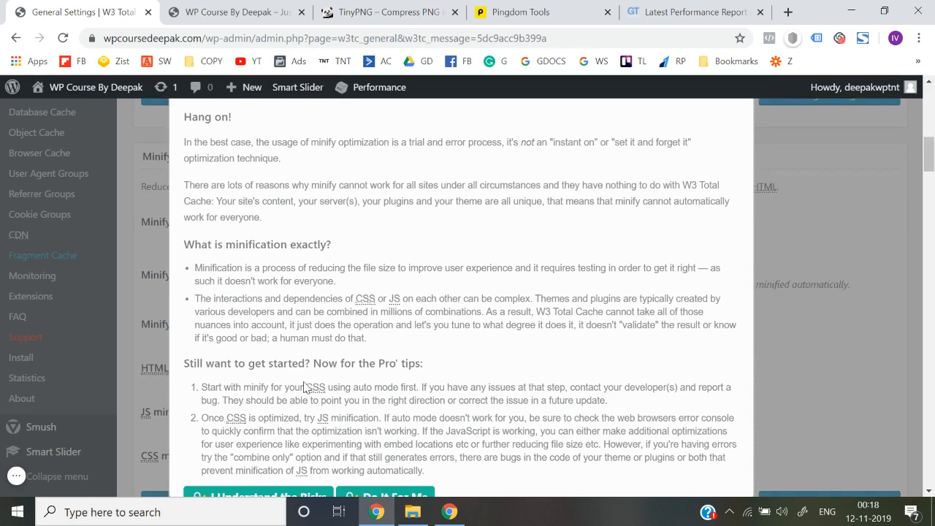
scroll(305, 387, down, 1)
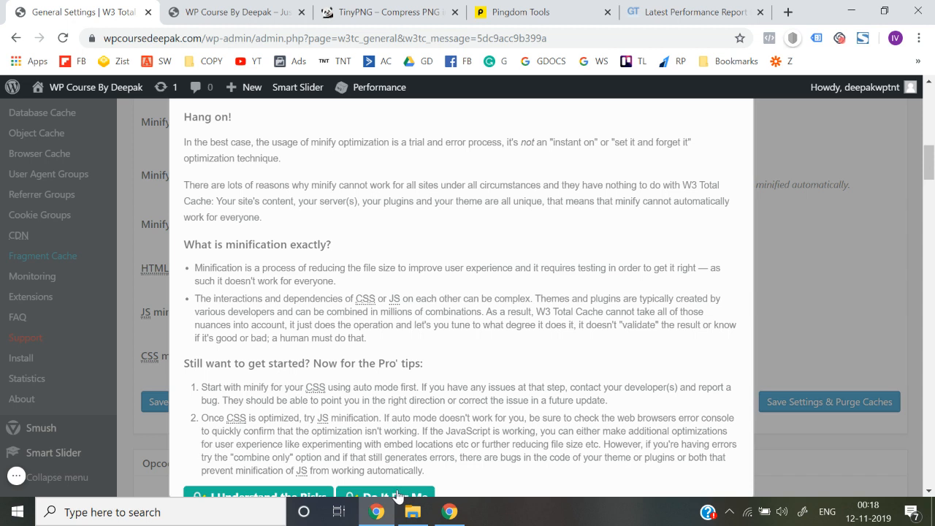
click(310, 497)
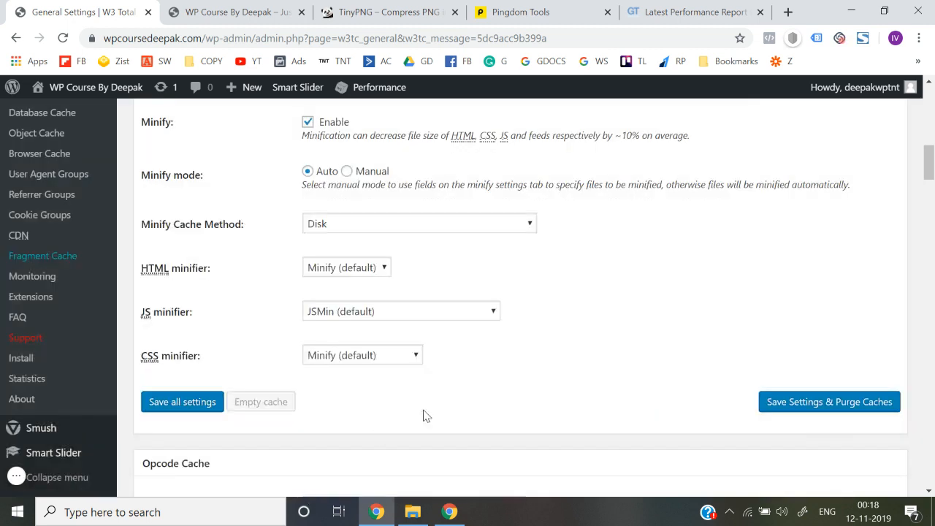
- Save all settings with Minify in Auto mode, the Disk cache method and the default HTML, JS and CSS minifiers
scroll(481, 407, up, 1)
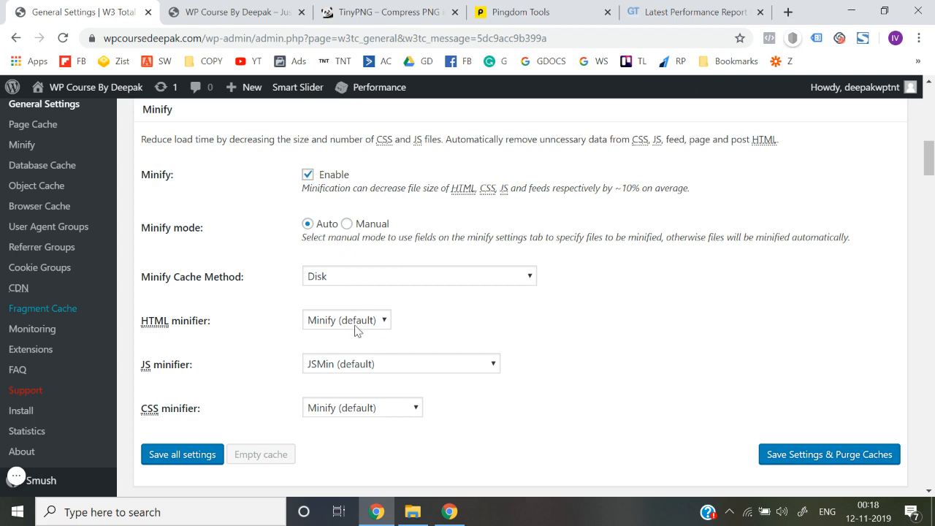
click(183, 459)
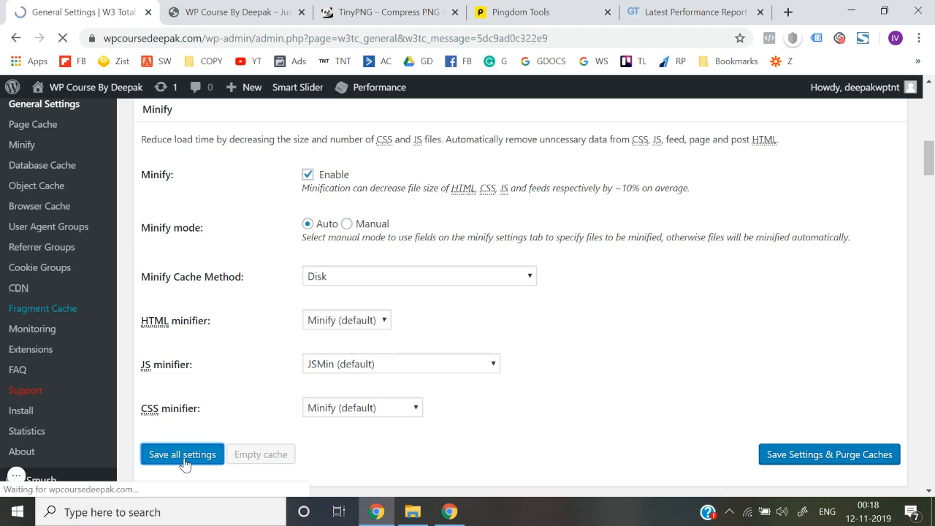
scroll(184, 464, down, 8)
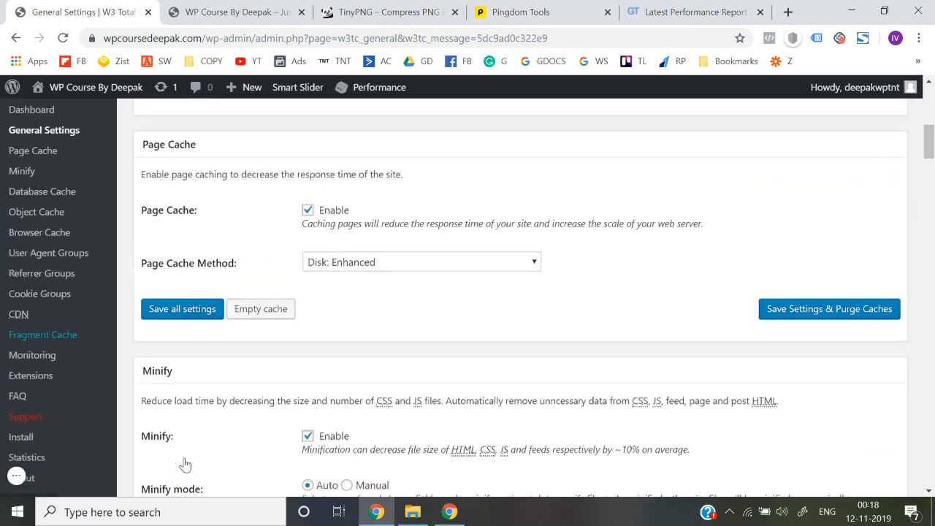
- Reload the live wpcoursedeepak.com homepage and check how it displays with minification enabled
click(237, 6)
click(256, 38)
key(Return)
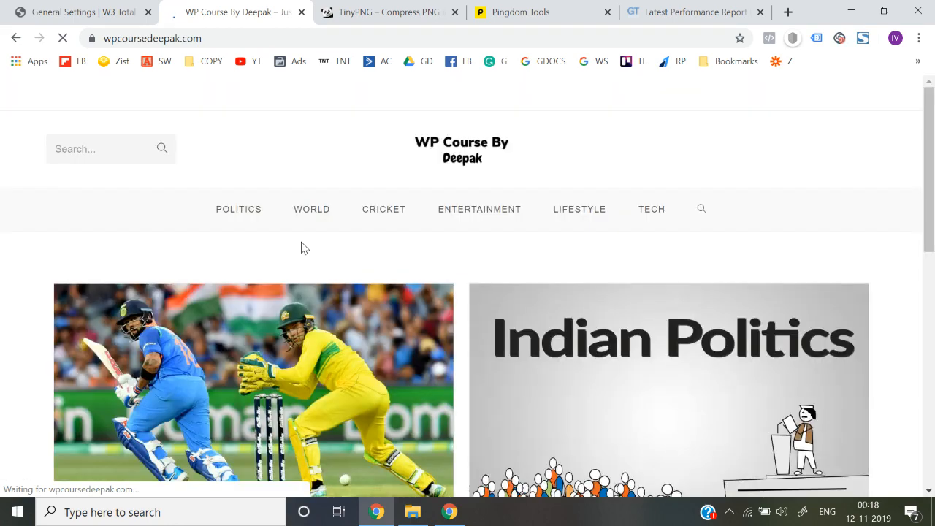
scroll(301, 247, down, 5)
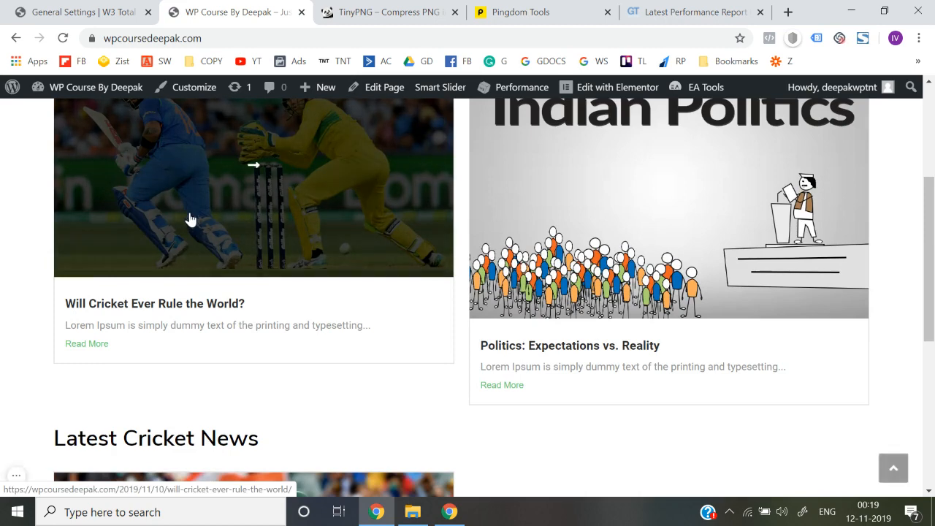
- Look through the full "Will Cricket Ever Rule the World?" post for layout problems, then return to the site's homepage
click(190, 220)
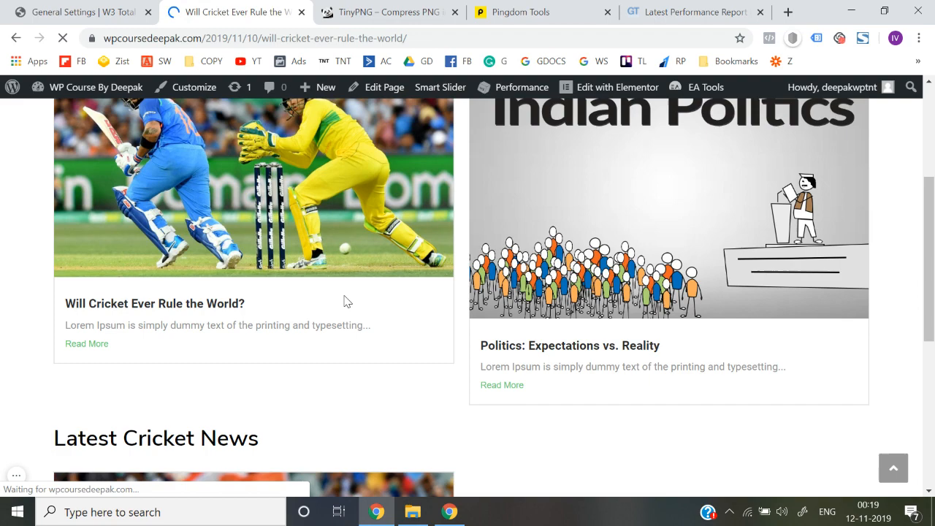
scroll(402, 397, down, 10)
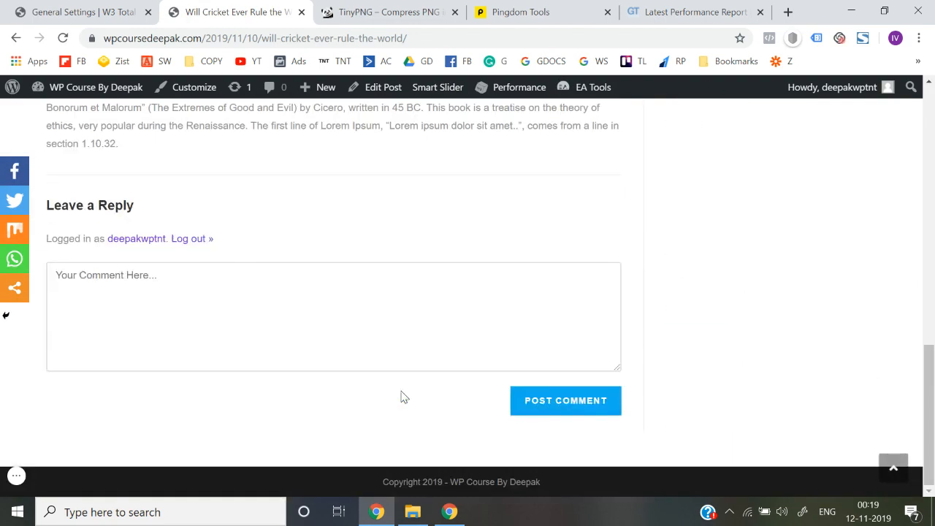
scroll(403, 397, up, 10)
click(465, 165)
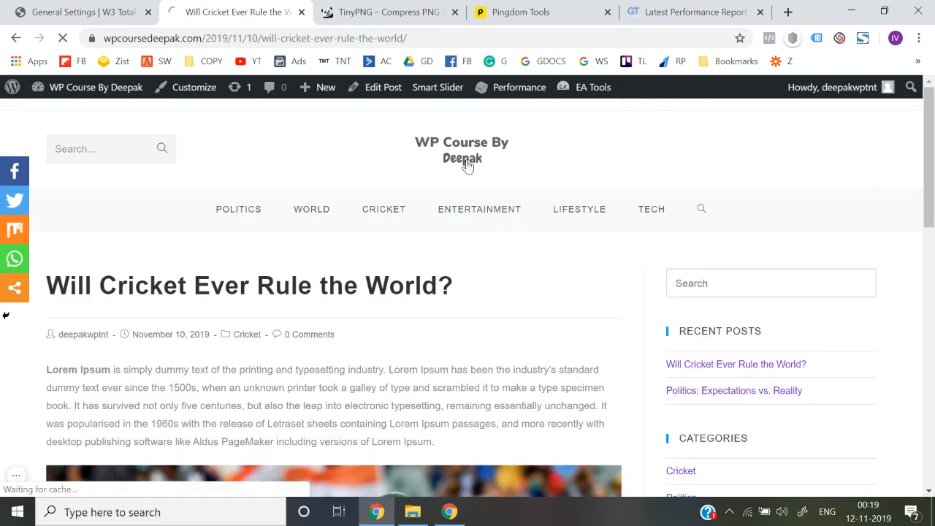
- Review the Opcode Cache, Database Cache, Object Cache and Browser Cache sections of the W3 Total Cache general settings
click(95, 8)
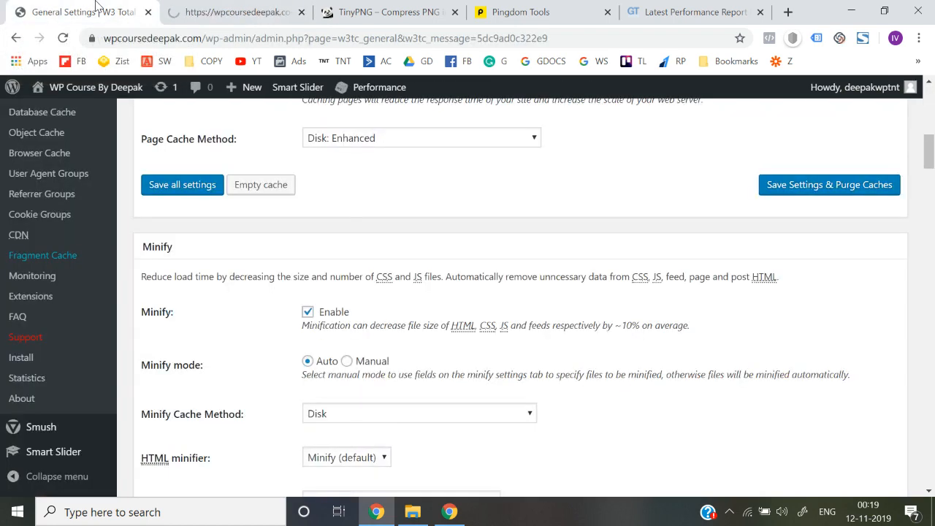
scroll(386, 263, down, 5)
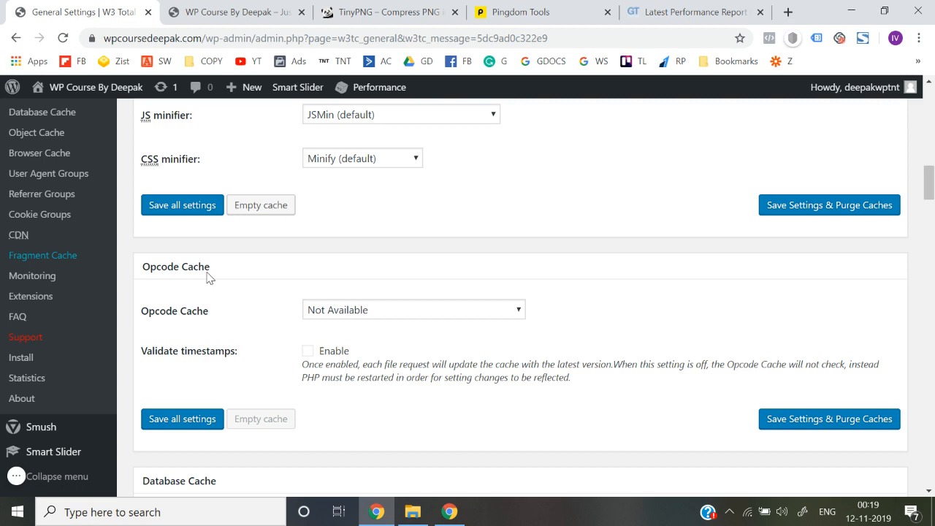
scroll(207, 276, down, 1)
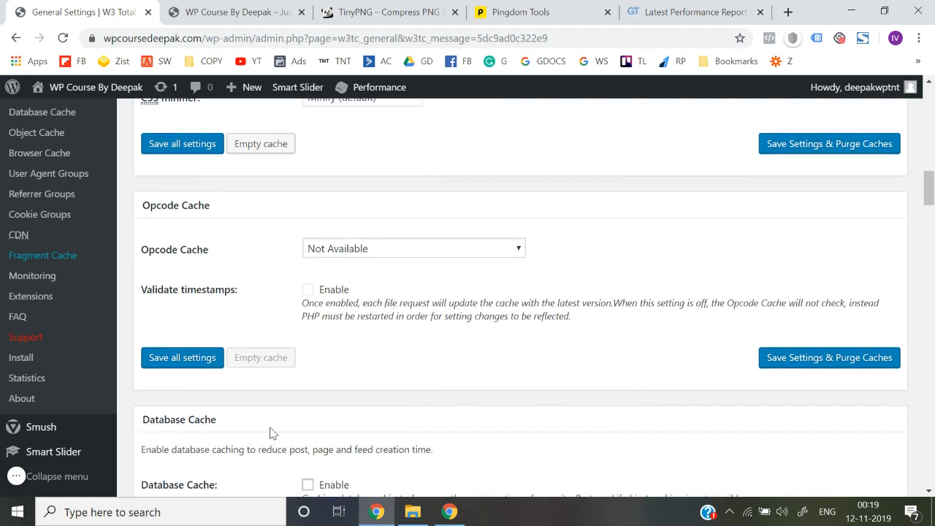
scroll(269, 432, down, 1)
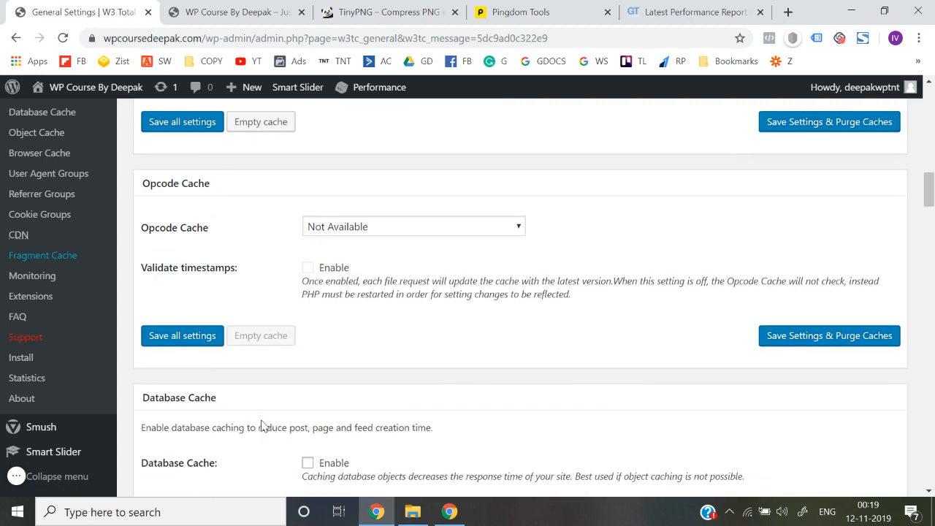
scroll(262, 425, down, 1)
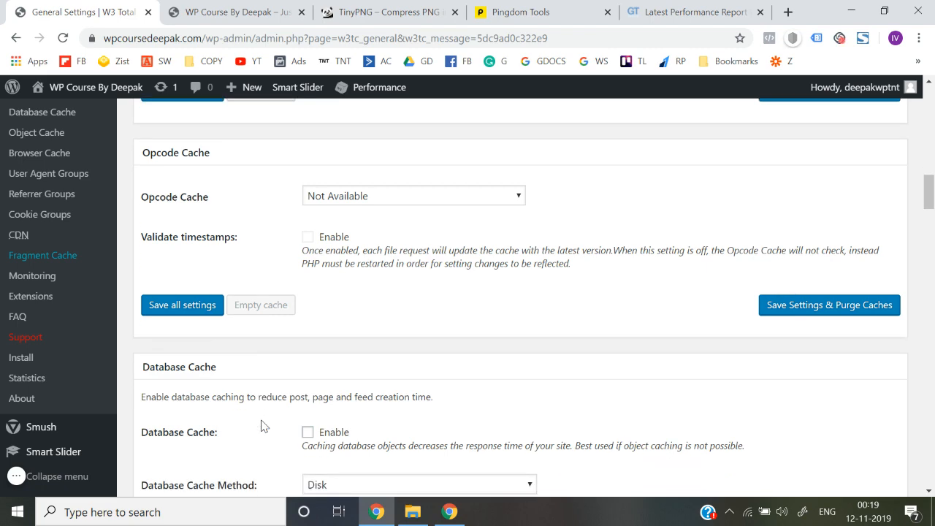
scroll(263, 426, down, 3)
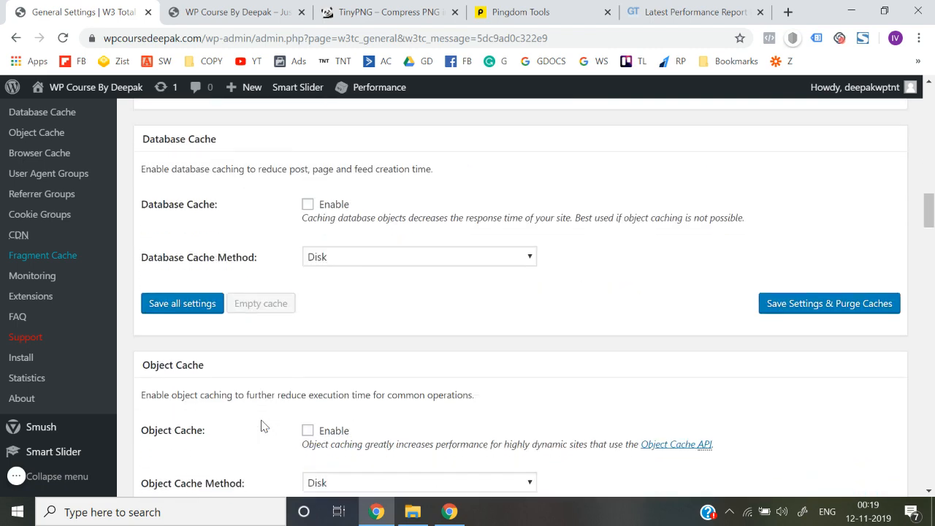
scroll(264, 427, down, 1)
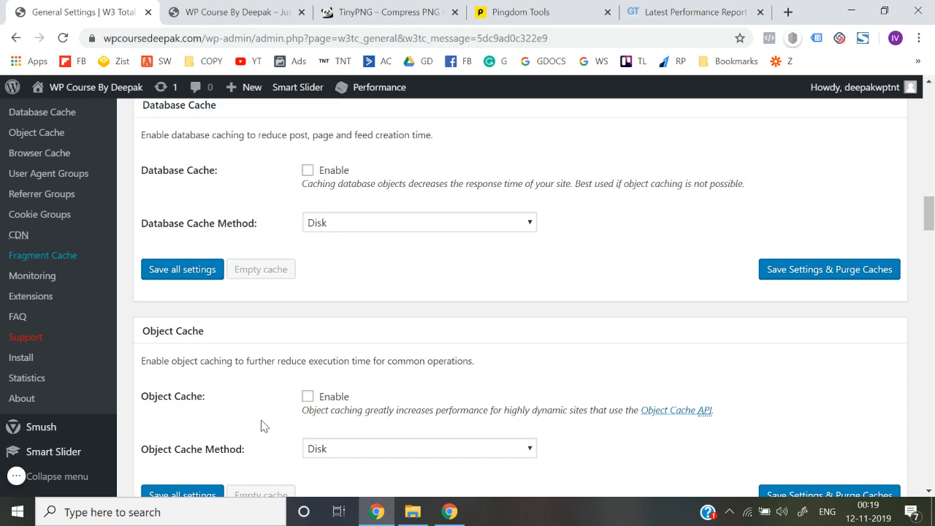
scroll(263, 425, down, 2)
scroll(264, 425, down, 3)
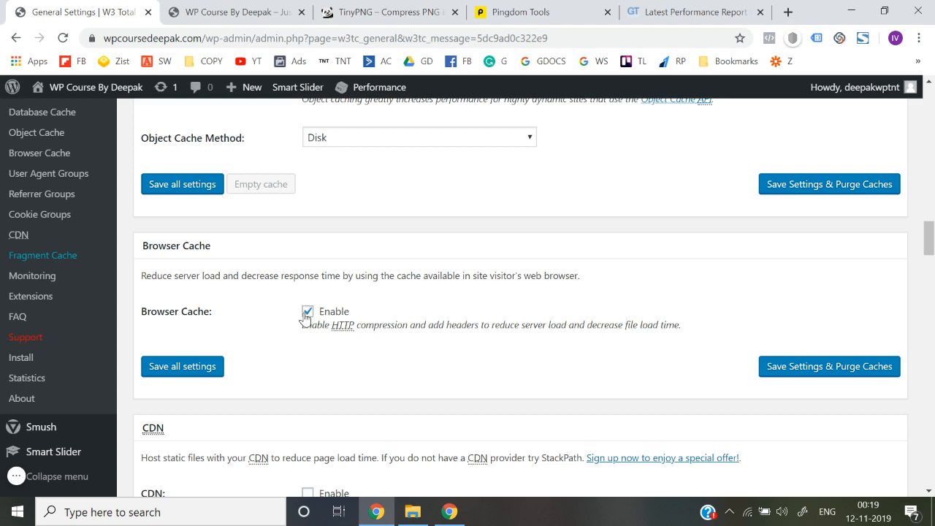
- Examine the CDN, Reverse Proxy, Statistics, Licensing, Miscellaneous and Debug sections of the general settings
scroll(243, 398, down, 2)
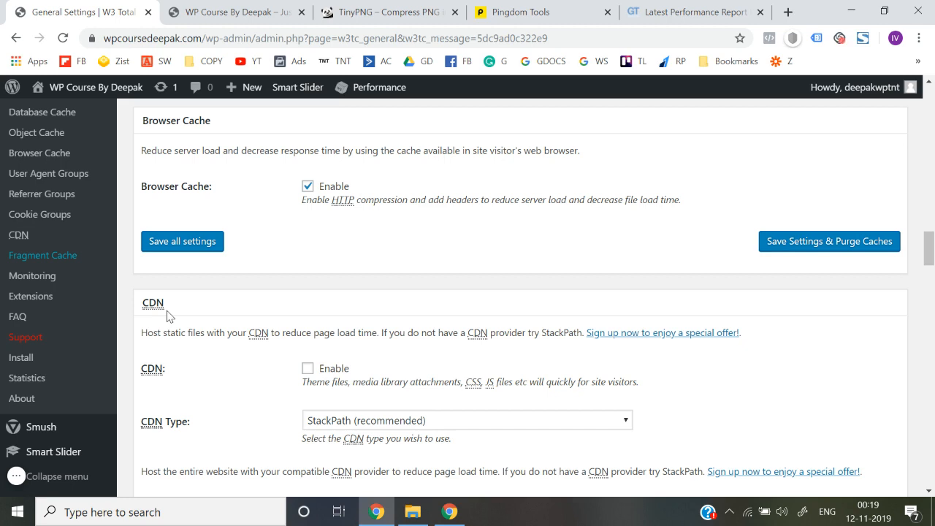
scroll(166, 315, down, 1)
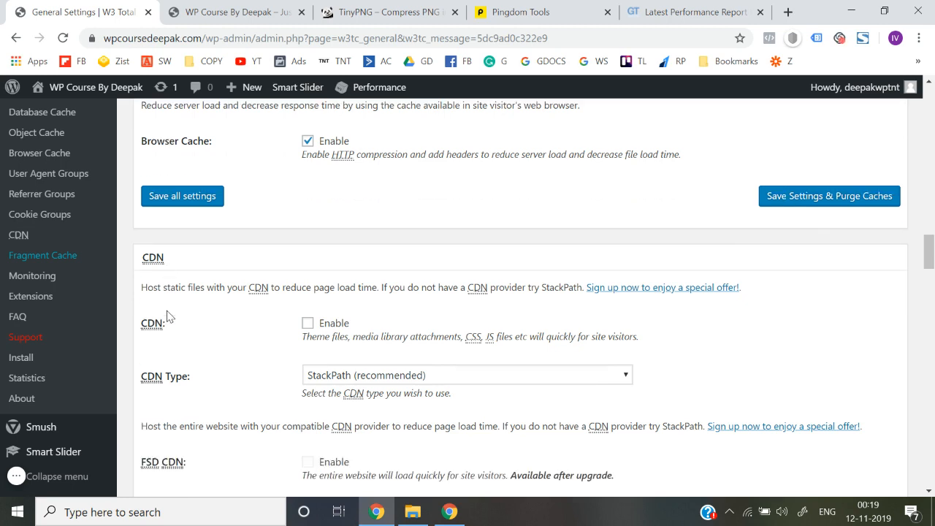
scroll(167, 315, down, 1)
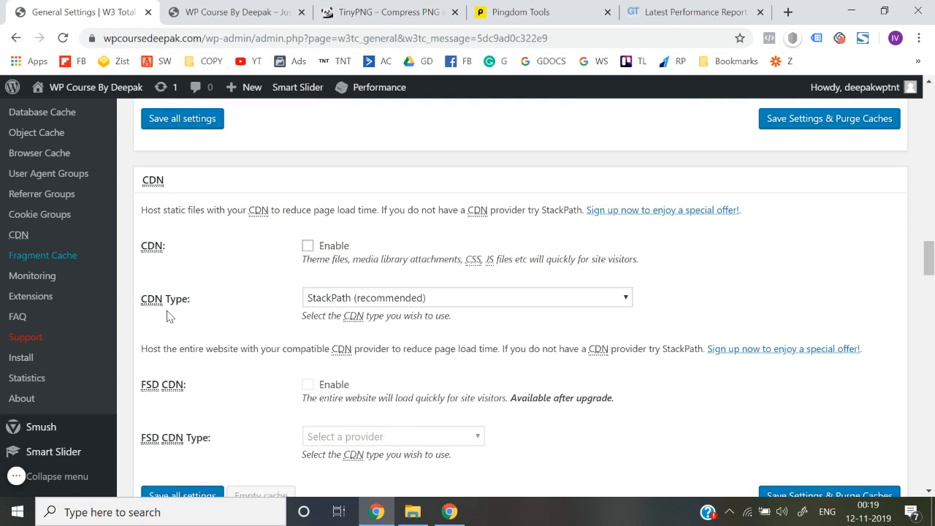
scroll(229, 315, down, 4)
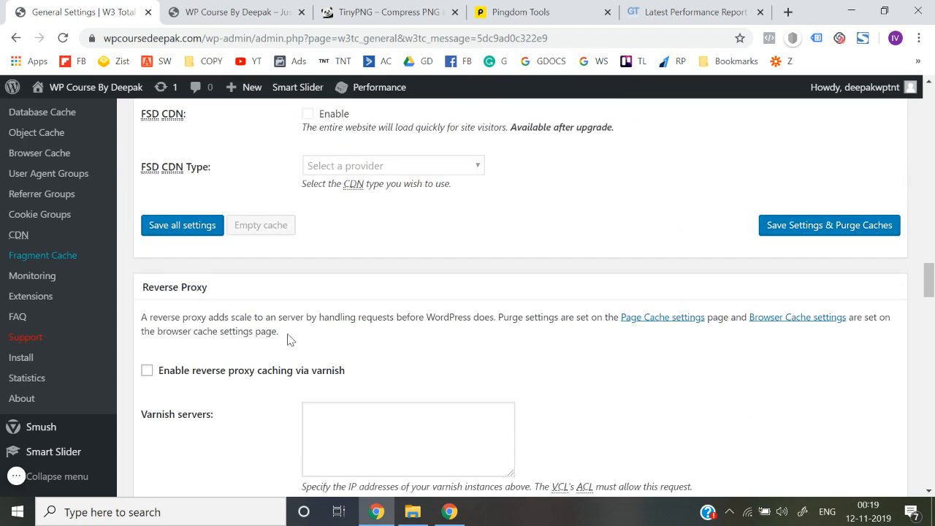
scroll(288, 340, down, 2)
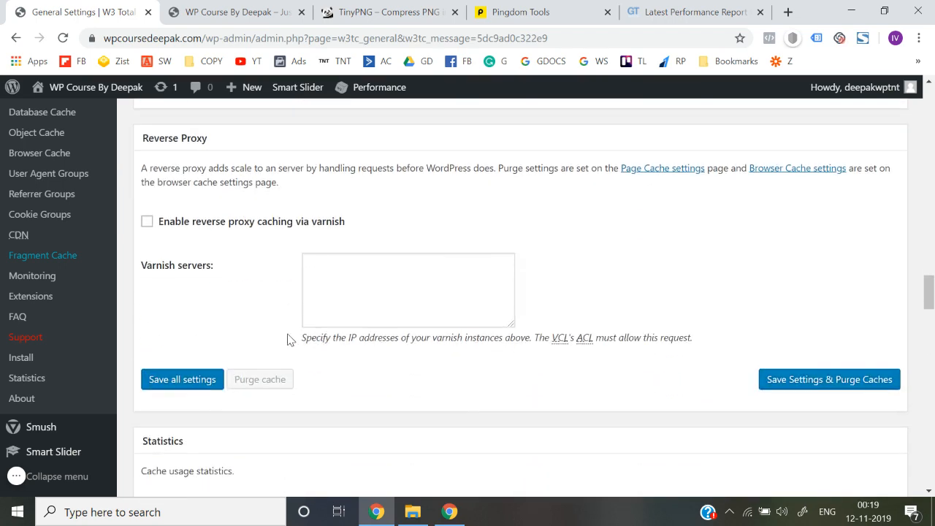
scroll(288, 340, down, 7)
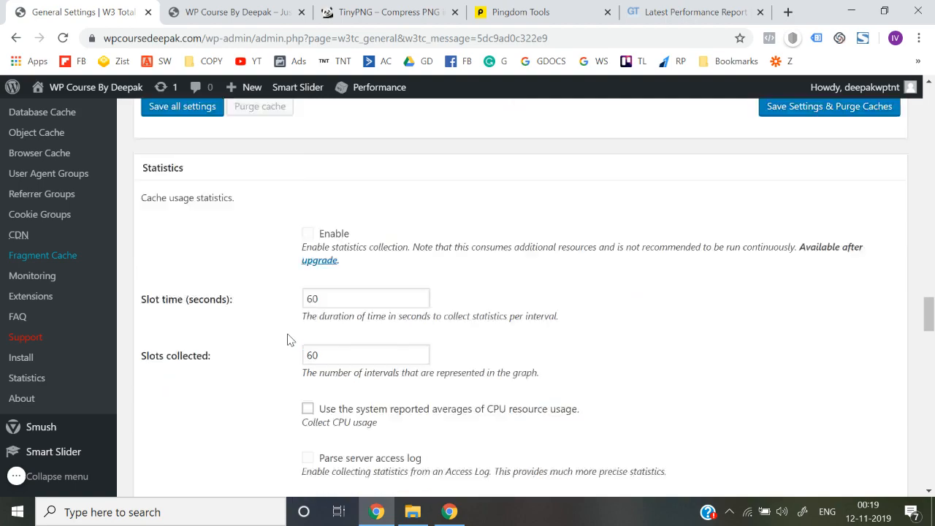
scroll(288, 340, down, 12)
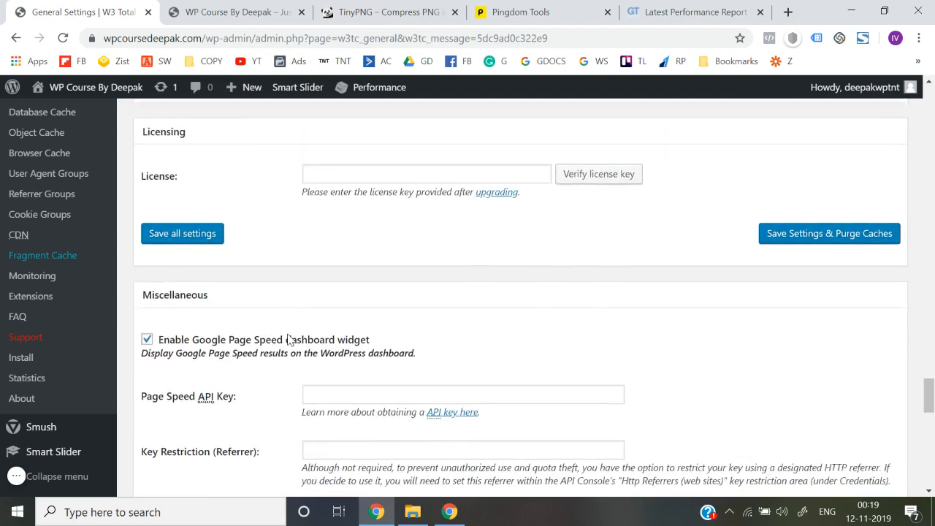
scroll(289, 339, down, 10)
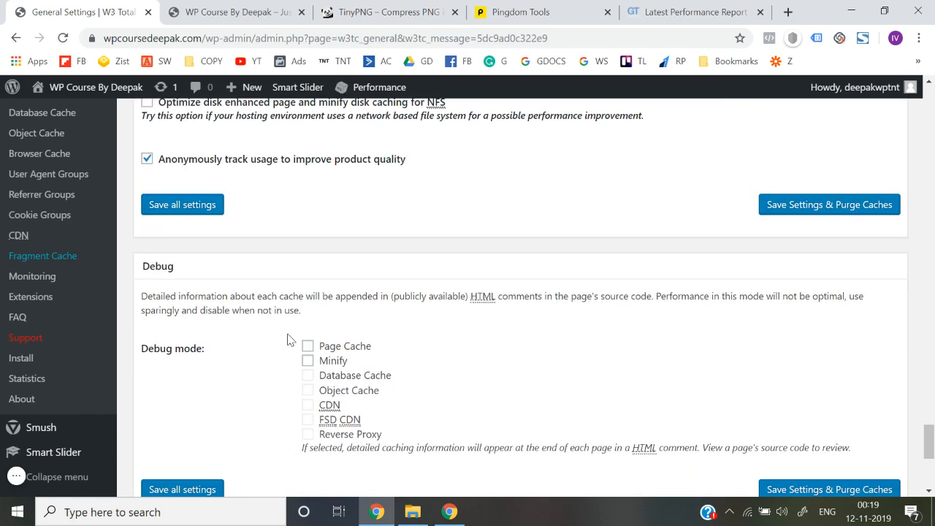
- Save all W3 Total Cache general settings from the Debug section near the end of the page
scroll(676, 273, up, 20)
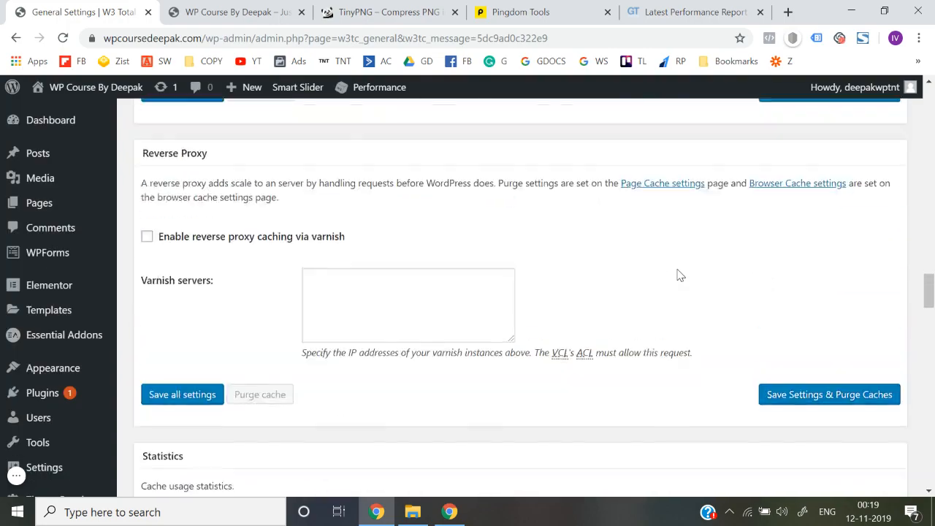
scroll(676, 273, down, 20)
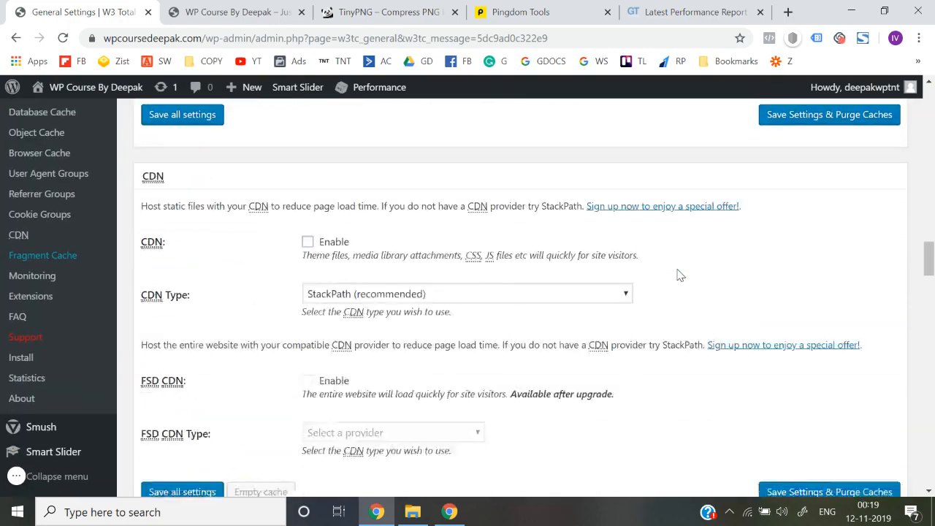
scroll(676, 274, down, 10)
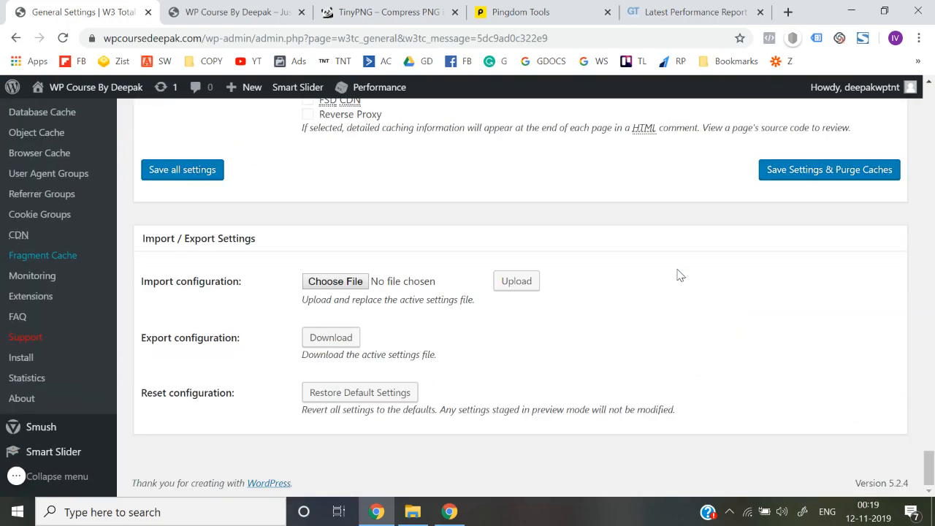
click(194, 175)
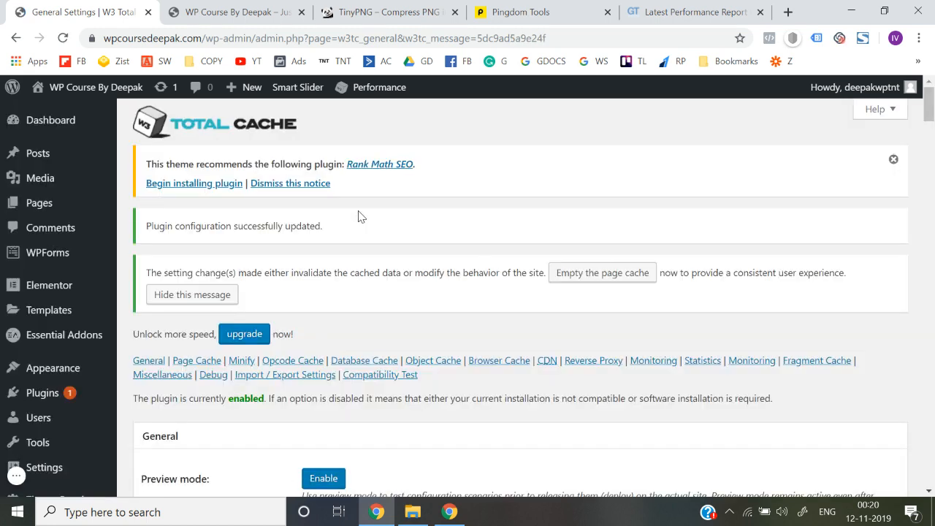
scroll(358, 216, down, 8)
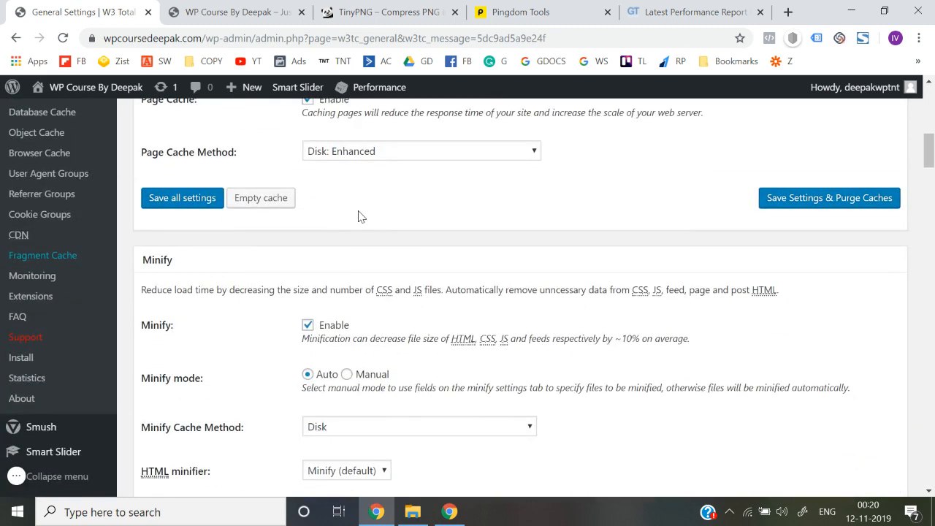
- Purge all W3 Total Cache caches from the WordPress admin
scroll(358, 216, up, 8)
mouse_move(384, 91)
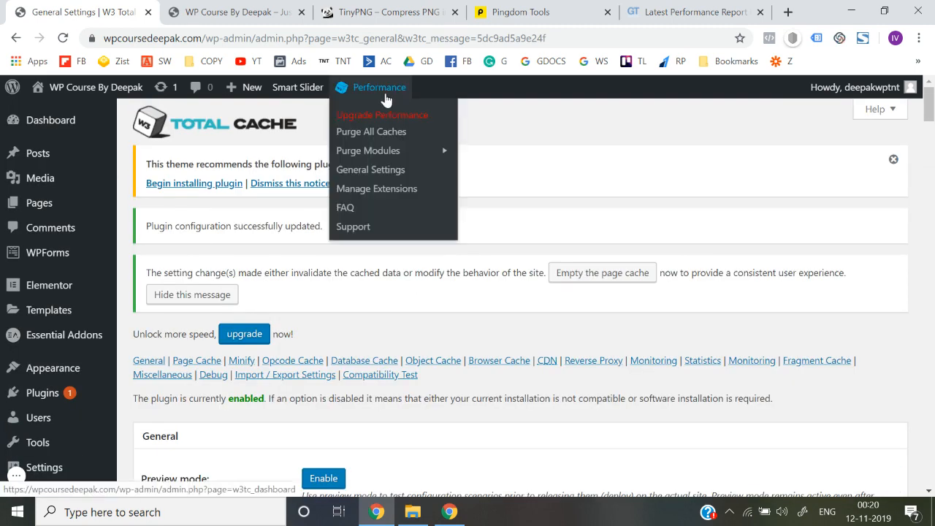
click(380, 137)
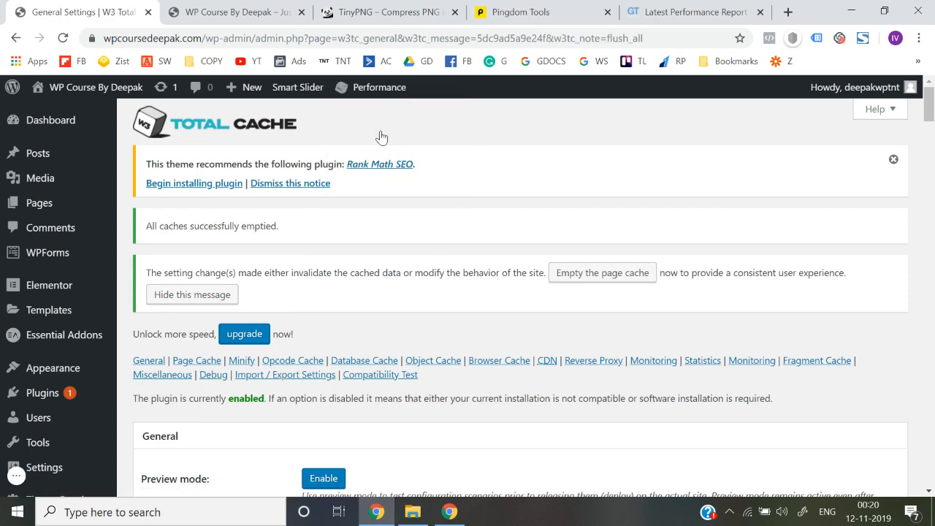
click(582, 9)
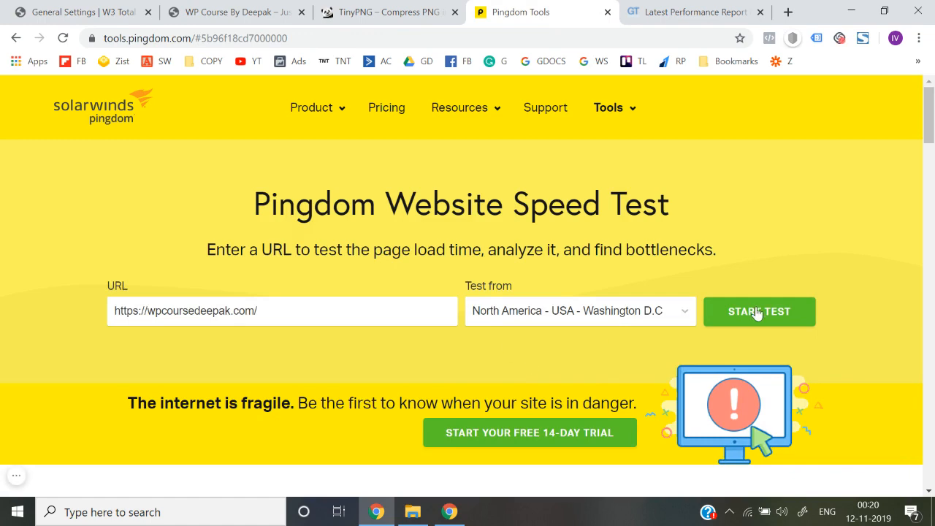
scroll(756, 312, down, 4)
scroll(511, 398, up, 3)
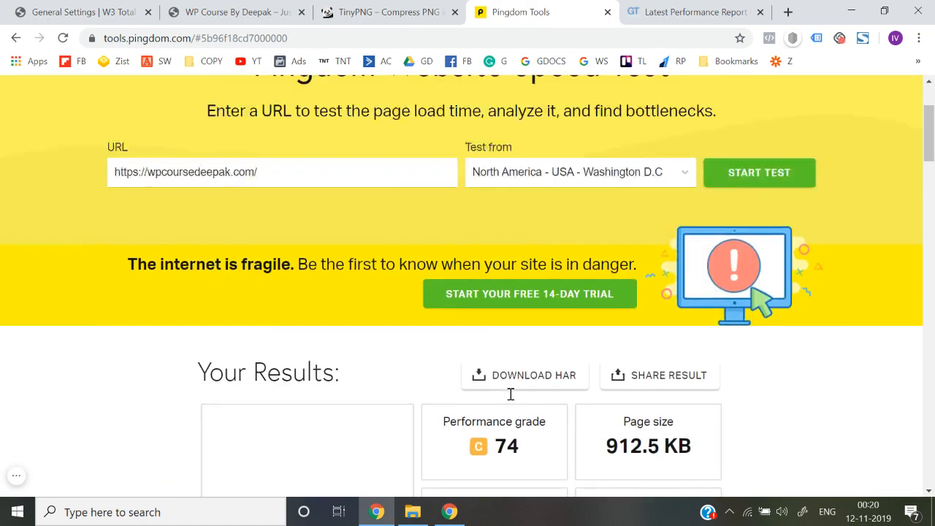
click(743, 208)
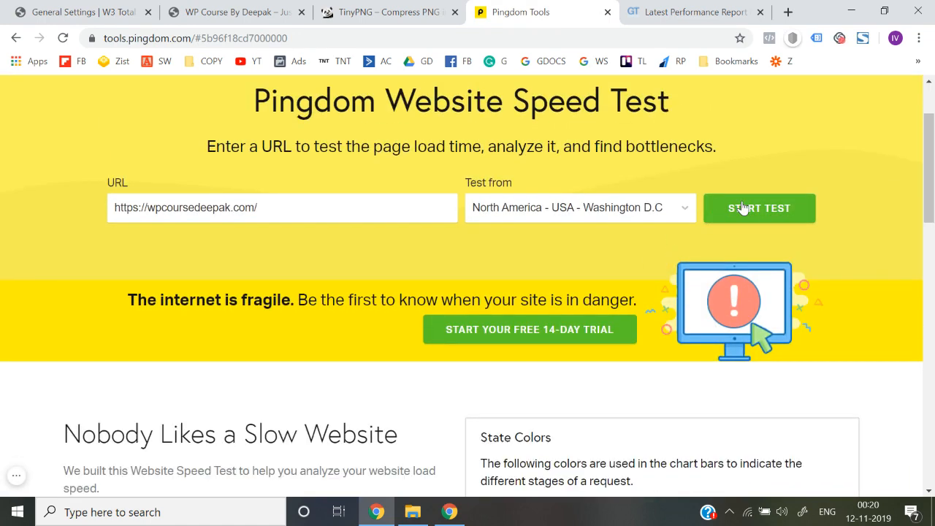
- Review the performance grade, page size, load time and requests in the Pingdom results, then start the same test again
scroll(824, 272, down, 2)
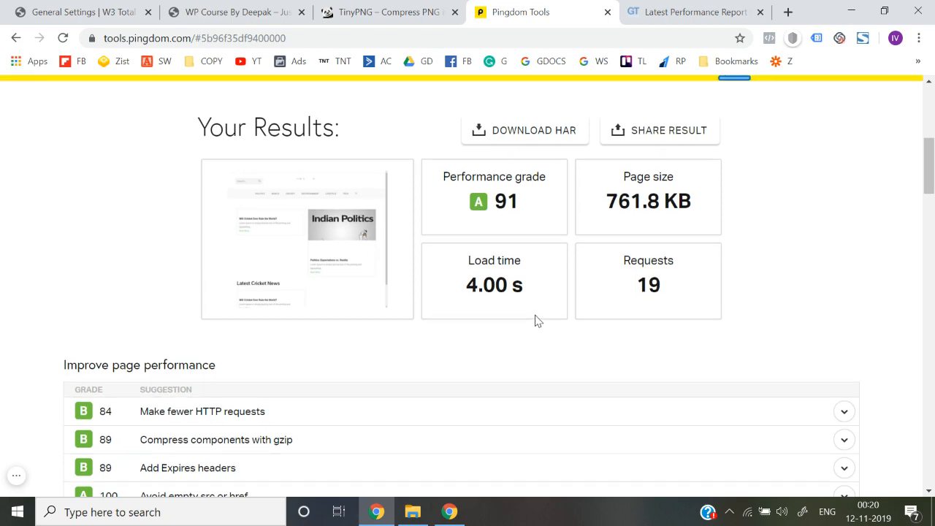
scroll(534, 315, up, 4)
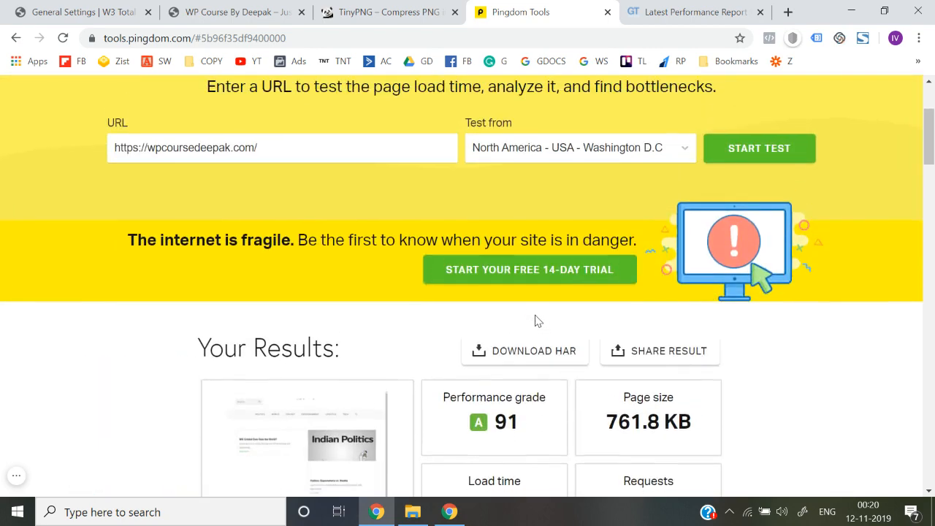
scroll(535, 316, down, 6)
scroll(524, 306, up, 3)
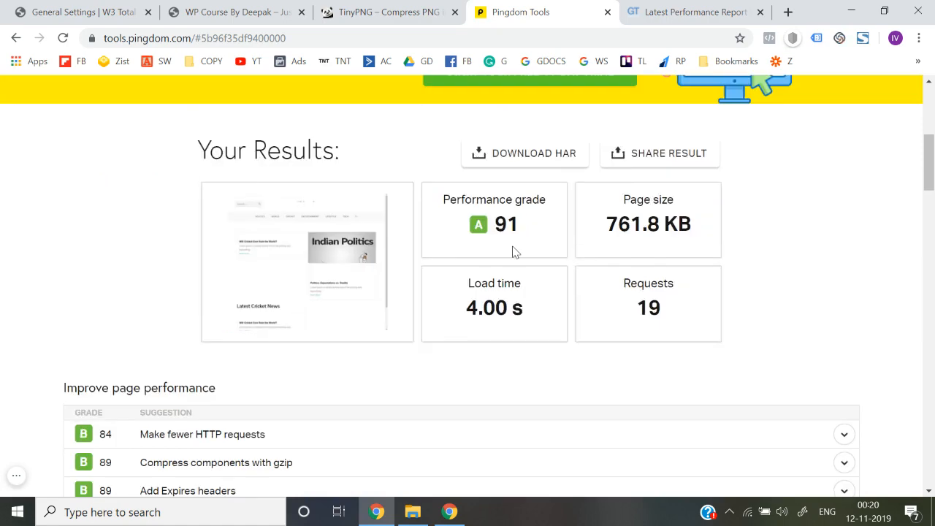
scroll(471, 308, up, 4)
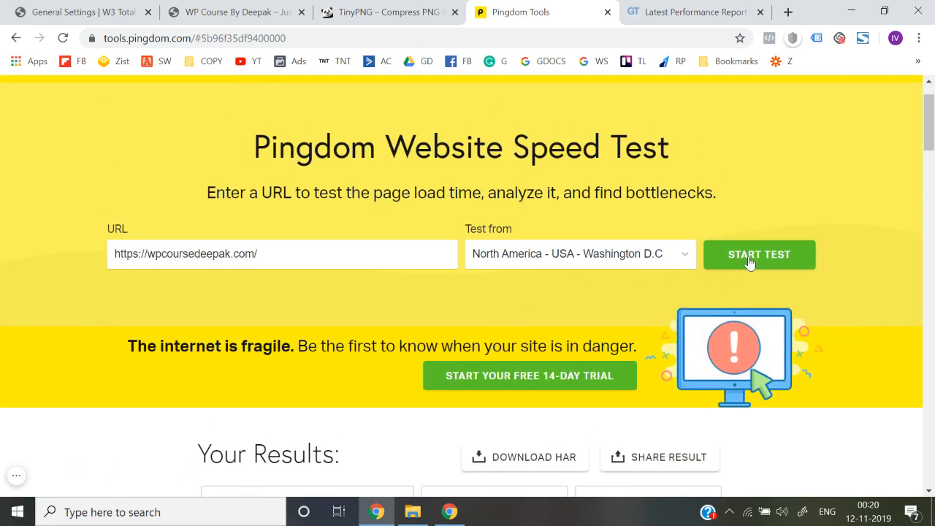
click(749, 261)
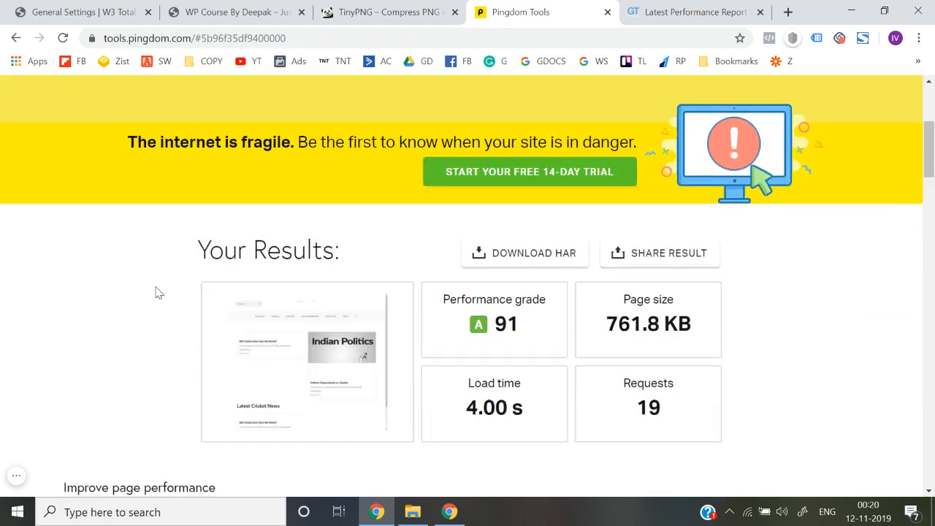
- Purge all caches from the site's homepage, reload the page, and purge all caches once more
click(279, 9)
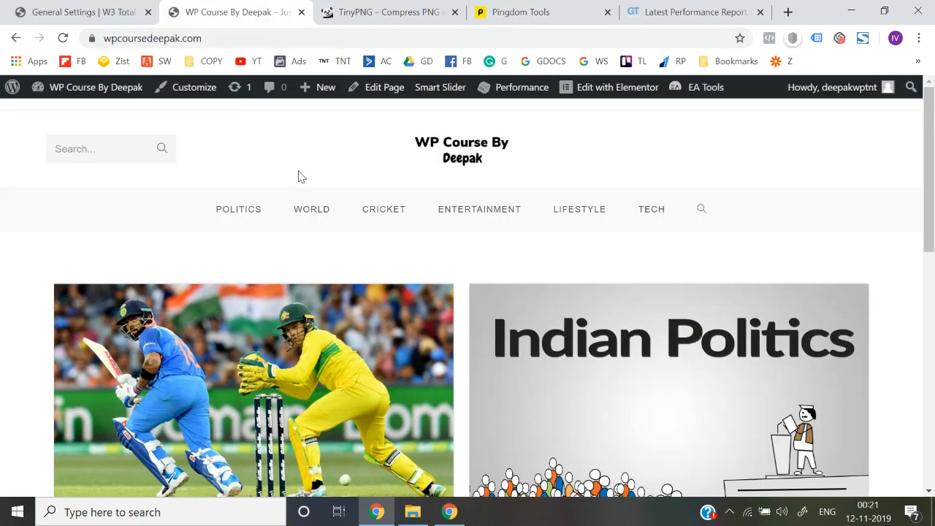
mouse_move(524, 92)
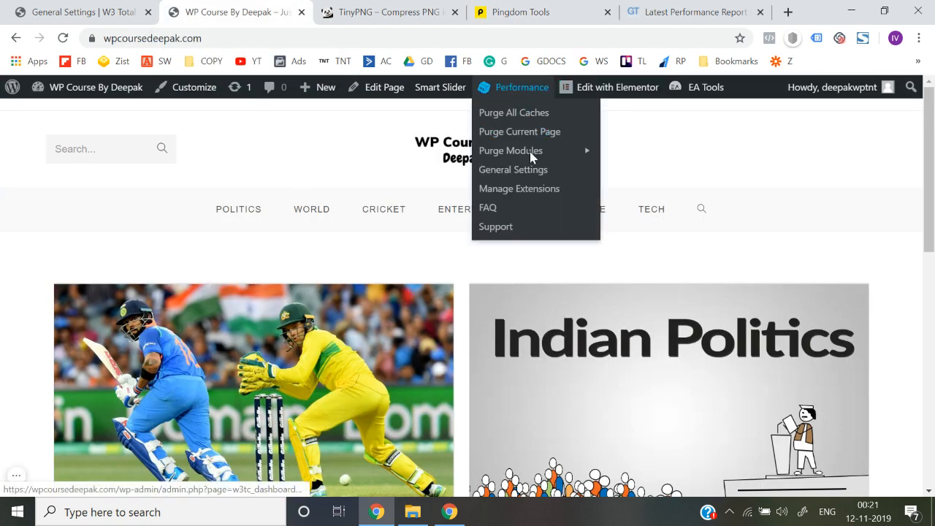
mouse_move(538, 146)
click(527, 114)
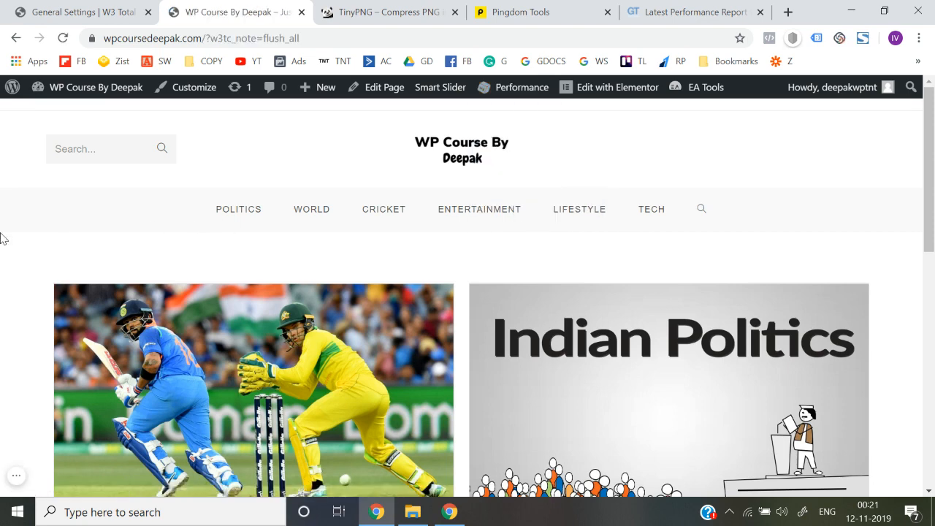
key(F5)
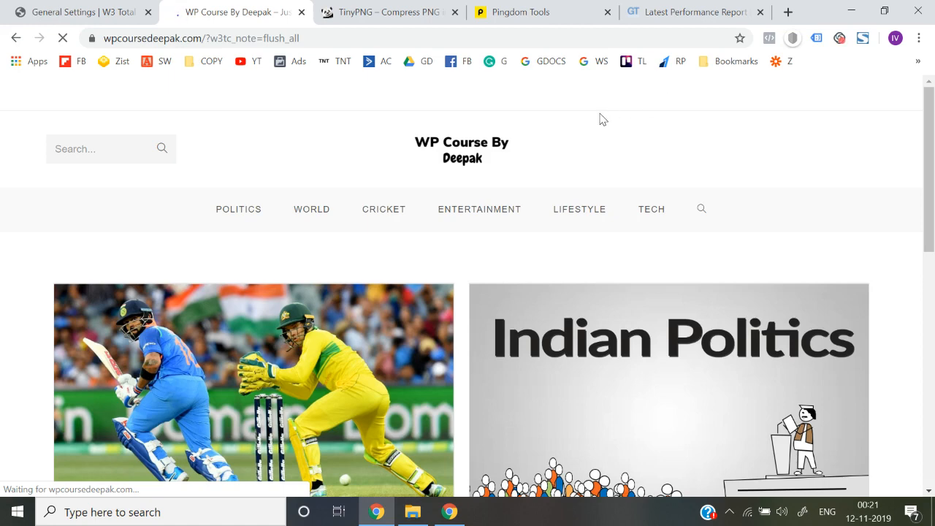
mouse_move(511, 89)
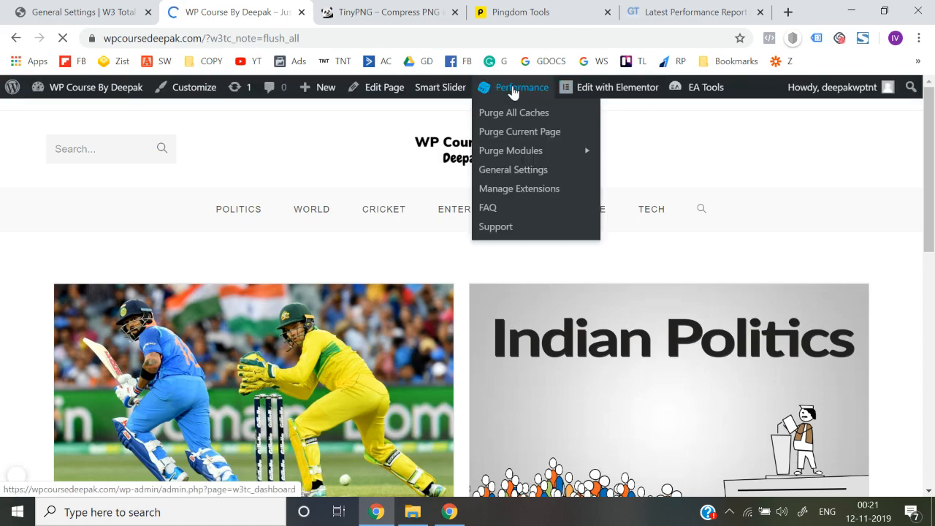
click(514, 115)
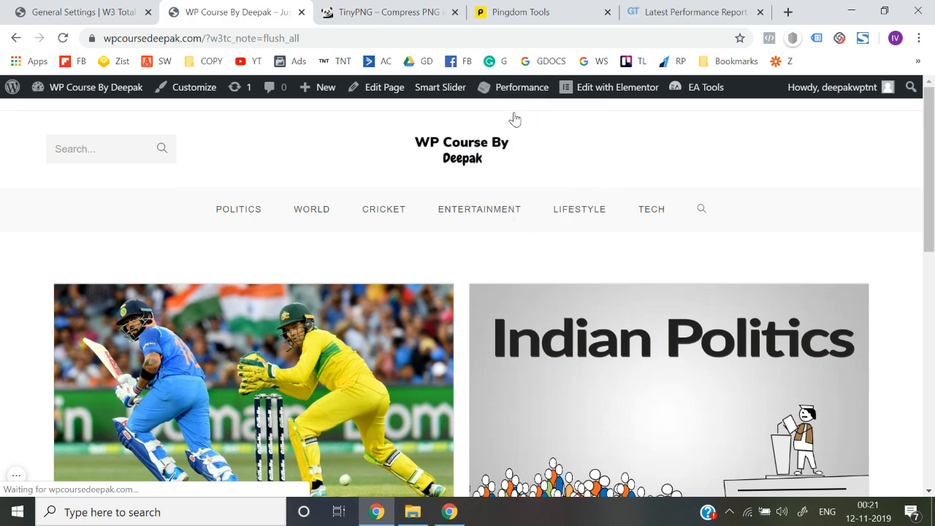
- Remove the cache-flush query from the homepage address and load the plain wpcoursedeepak.com URL
double_click(459, 39)
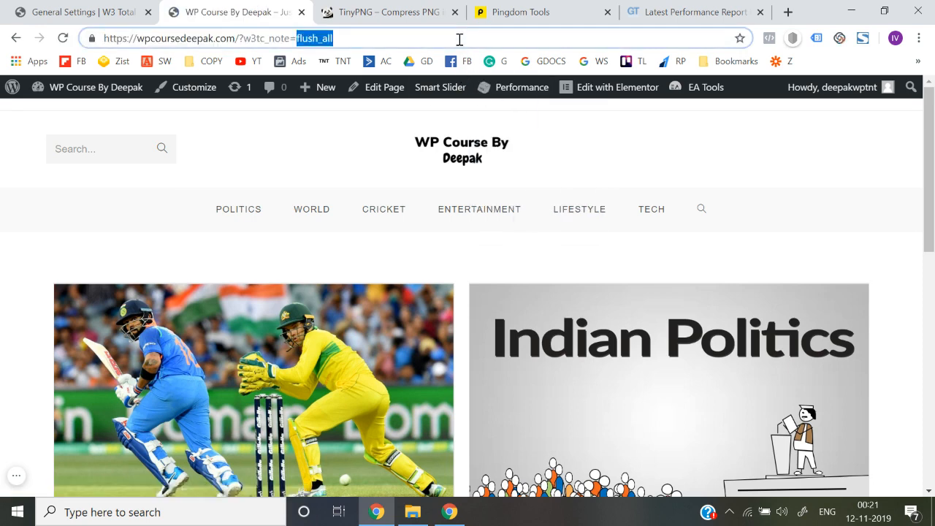
key(BackSpace)
key(BackSpace)
key(BackSpace)
key(BackSpace)
key(BackSpace)
key(BackSpace)
key(BackSpace)
key(BackSpace)
key(BackSpace)
key(BackSpace)
key(BackSpace)
key(BackSpace)
key(Return)
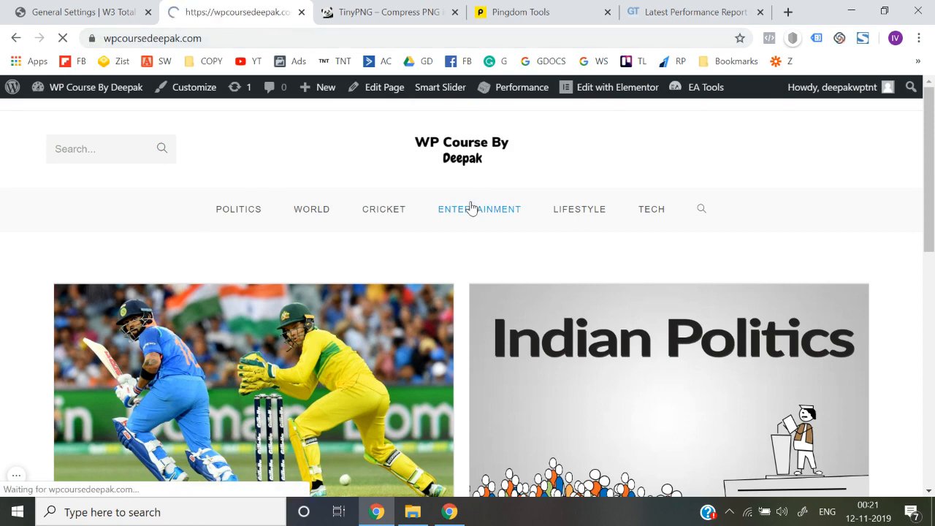
click(646, 7)
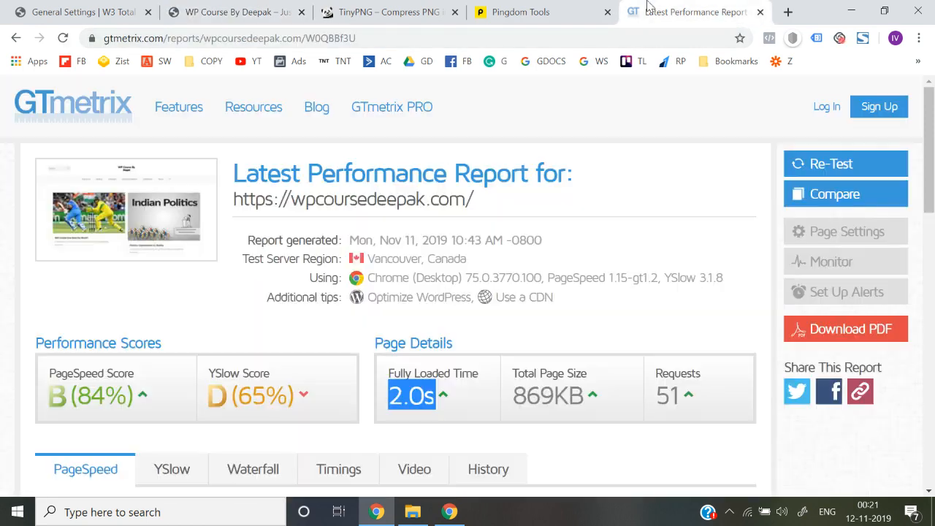
click(552, 324)
click(814, 165)
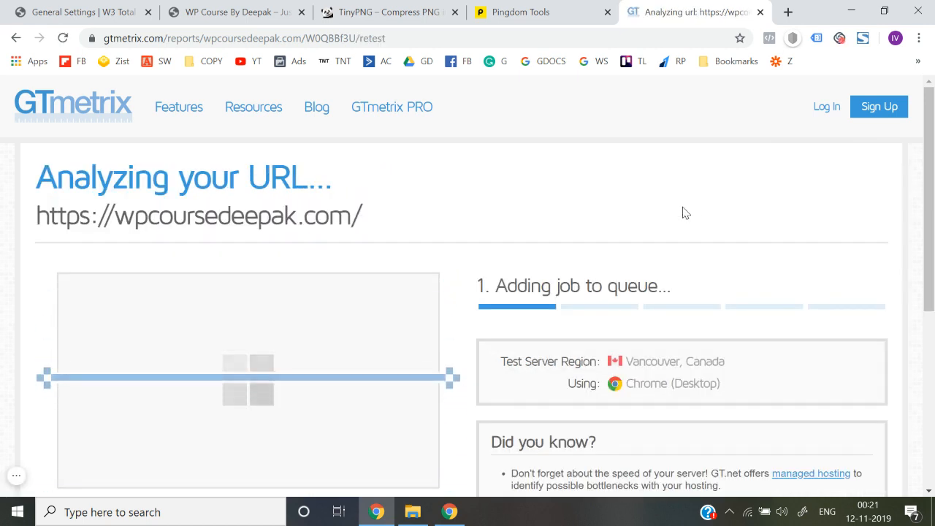
- Look through the W3 Total Cache general settings as far as the Monitoring section, then check the new GTmetrix report
click(252, 6)
click(100, 10)
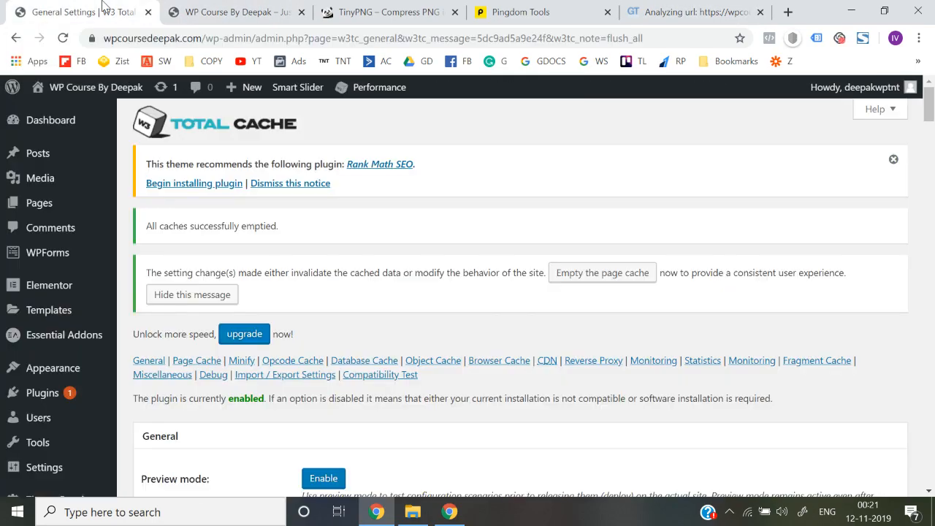
scroll(325, 292, down, 10)
scroll(324, 292, down, 15)
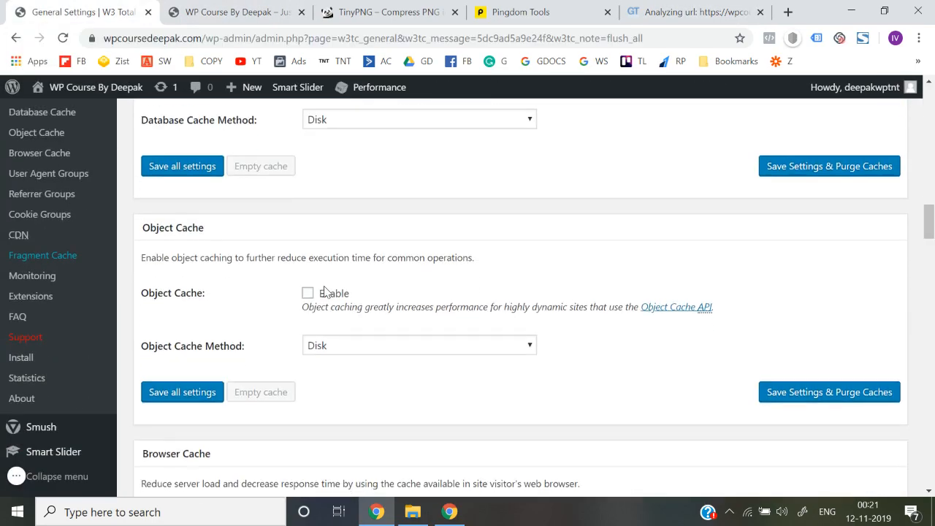
scroll(327, 291, up, 4)
scroll(327, 292, down, 10)
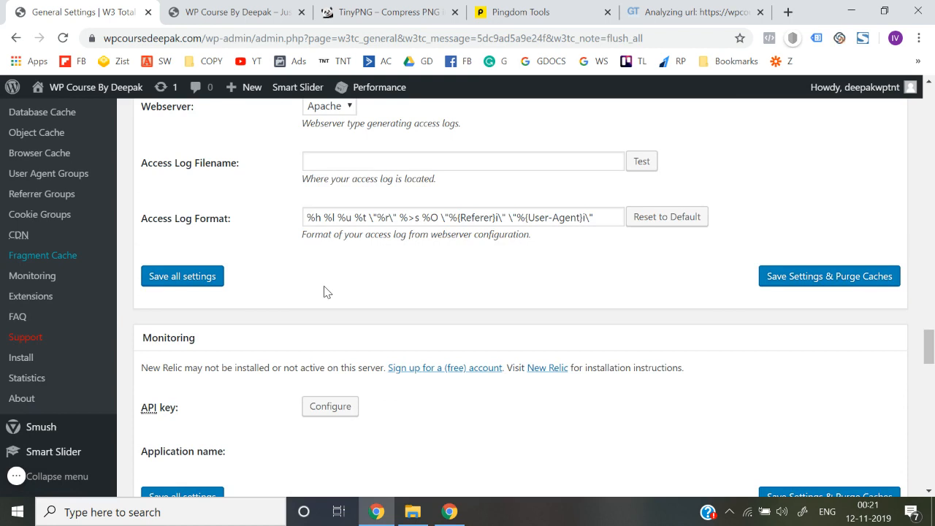
click(690, 12)
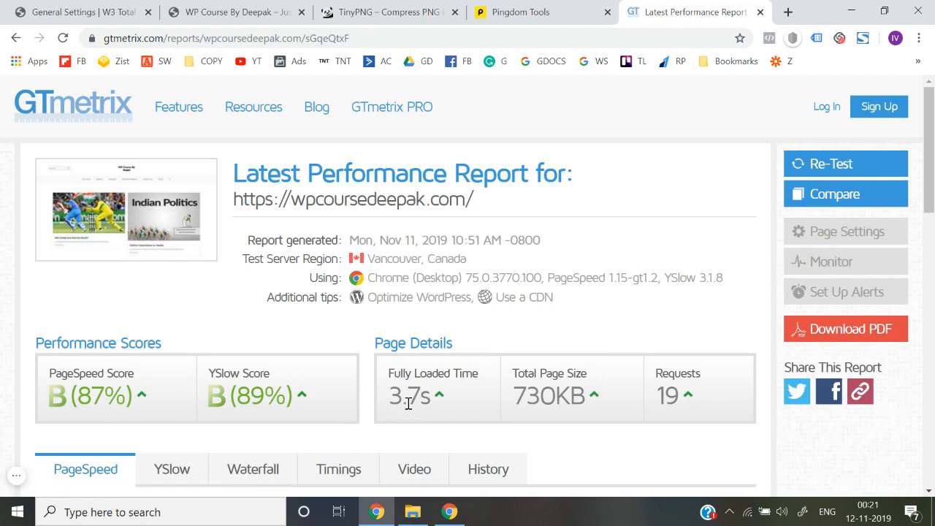
- Open W3 Total Cache's Page Cache settings, review the General caching options, and save the settings
click(87, 12)
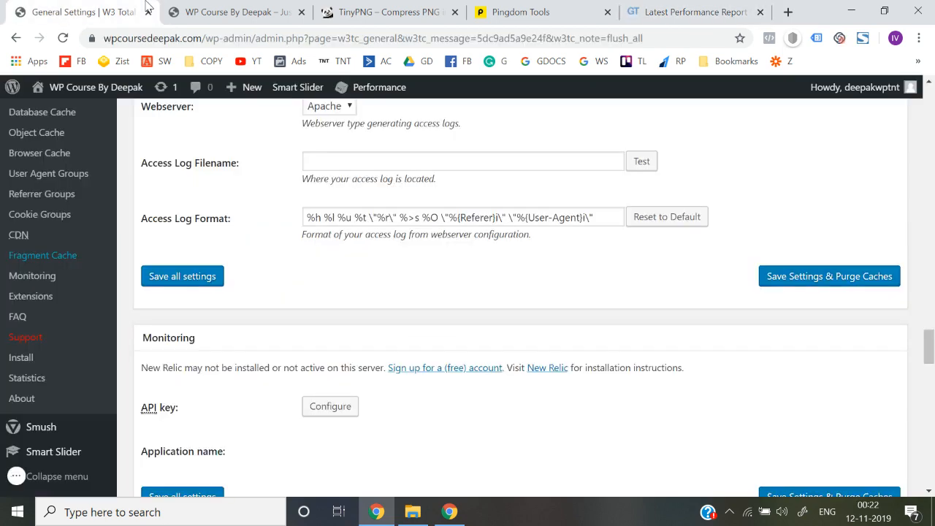
scroll(73, 409, down, 2)
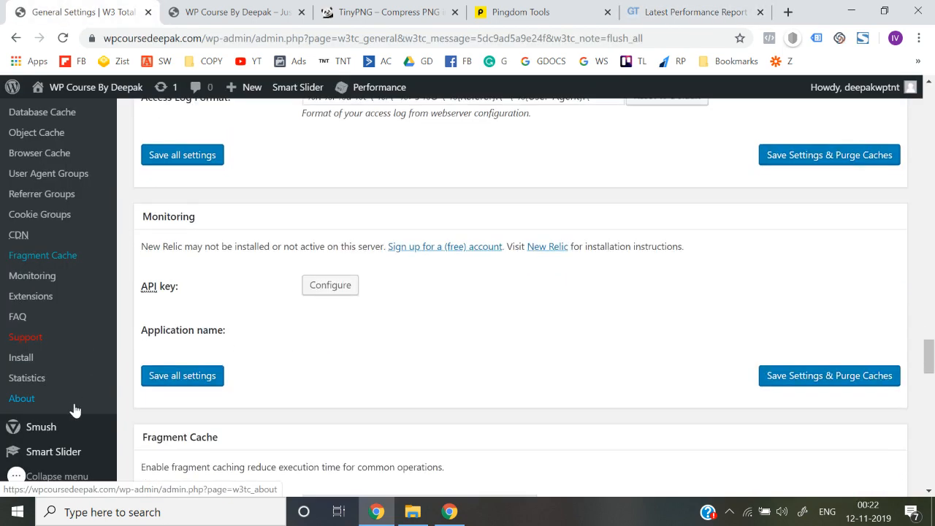
scroll(74, 412, up, 3)
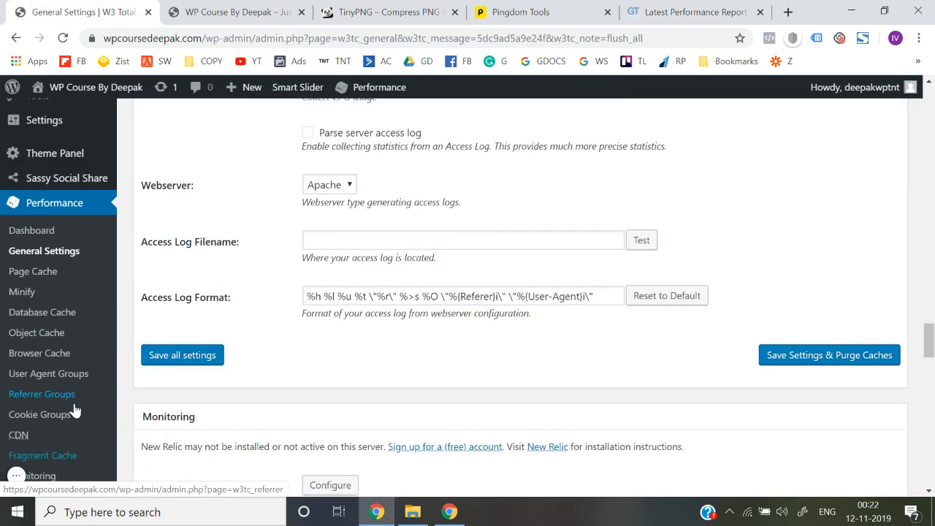
click(44, 275)
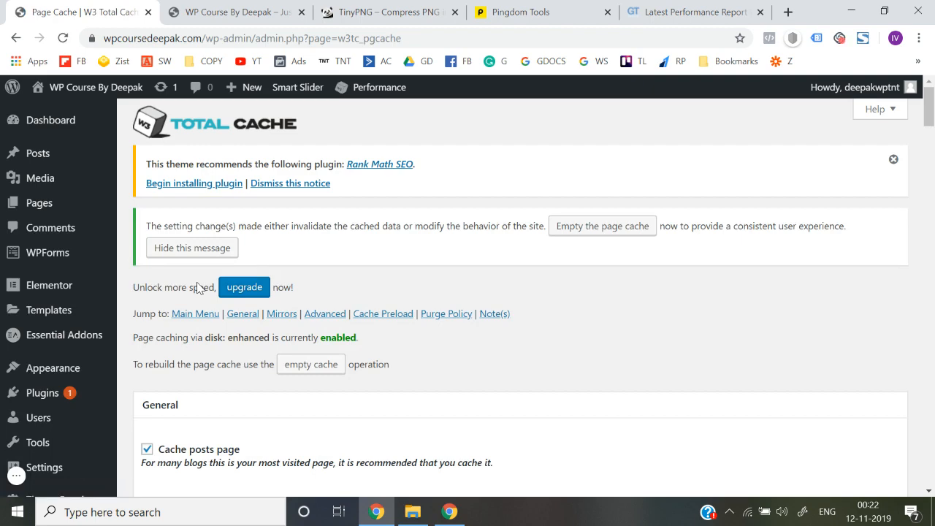
scroll(226, 289, down, 3)
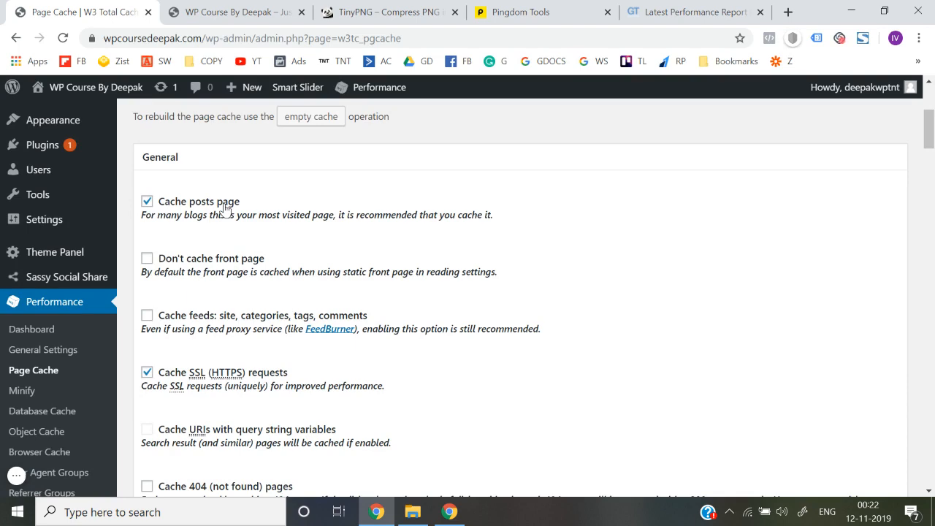
scroll(236, 211, down, 5)
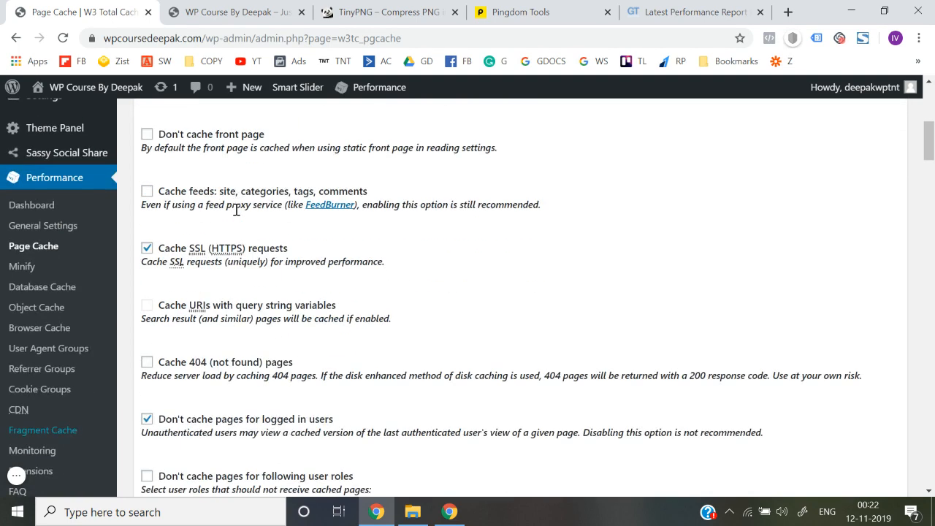
click(188, 292)
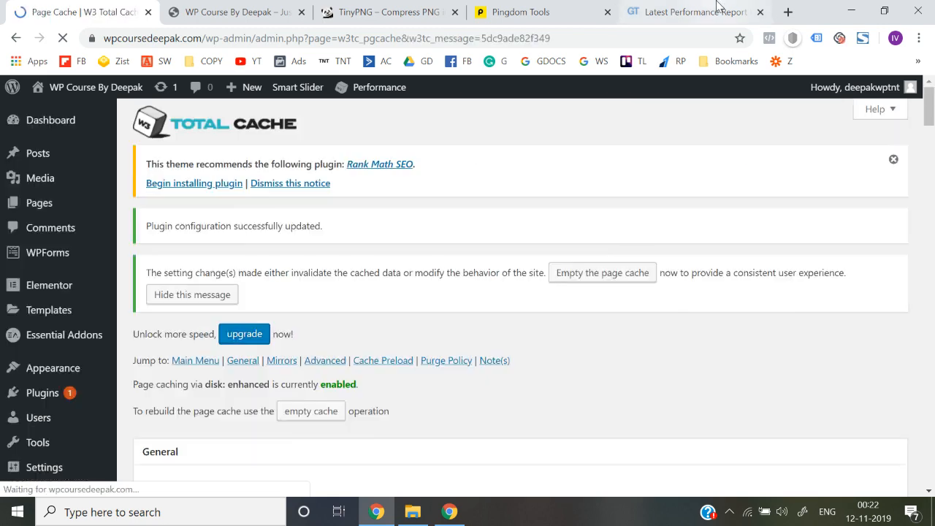
- Examine the PageSpeed recommendations and overall scores in the latest GTmetrix report
click(719, 6)
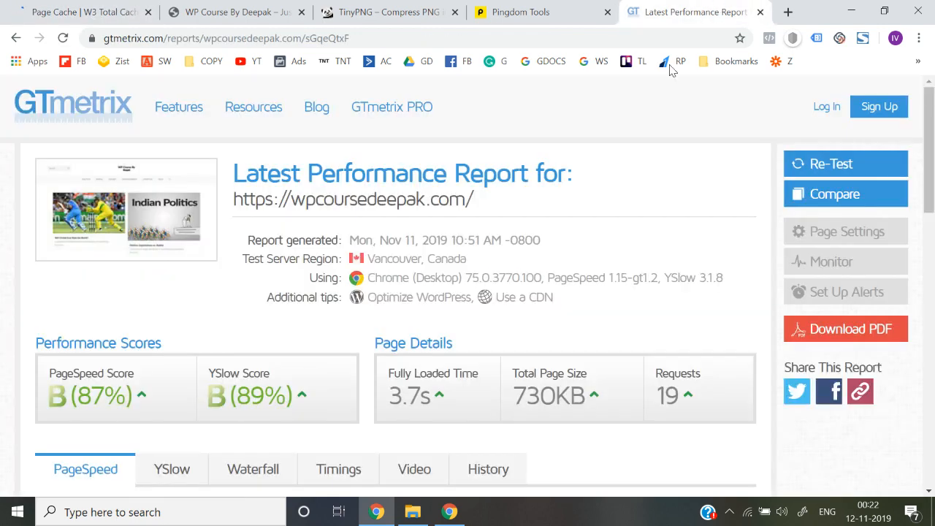
scroll(442, 376, down, 4)
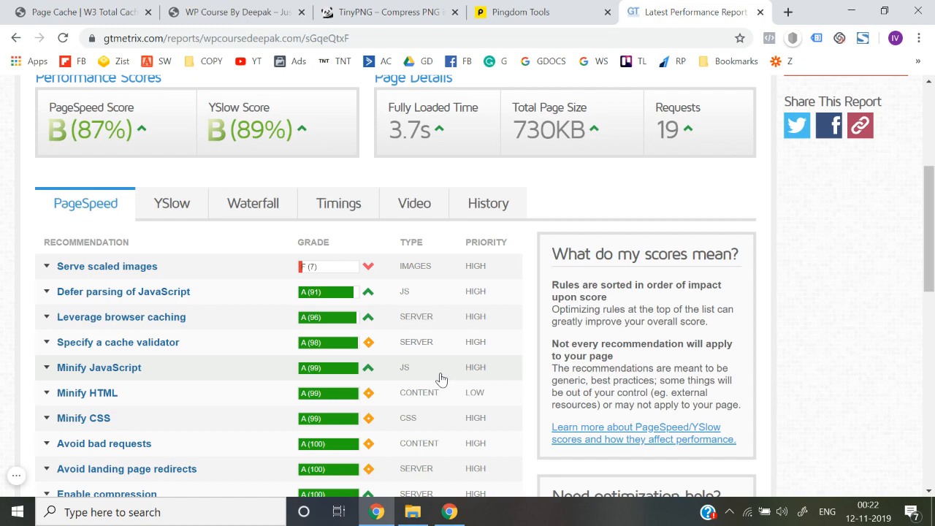
scroll(441, 378, down, 8)
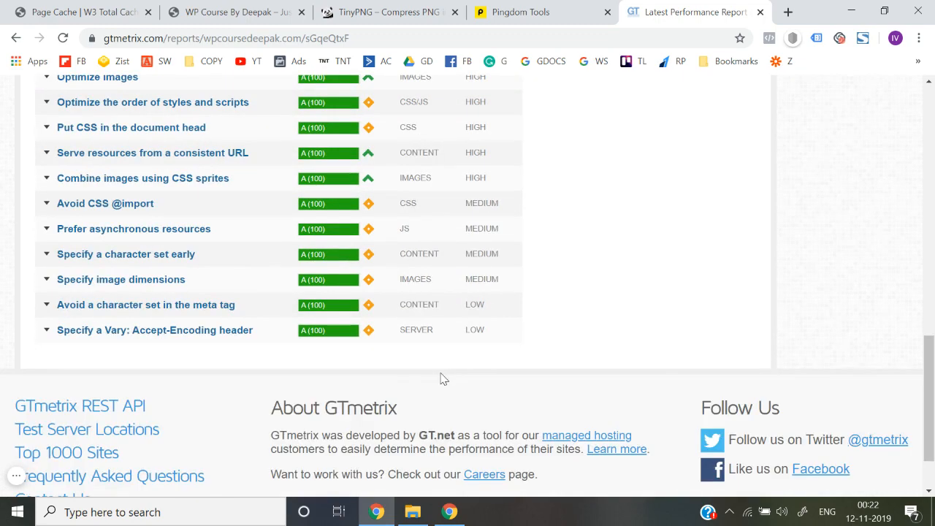
scroll(440, 379, up, 10)
scroll(441, 379, up, 5)
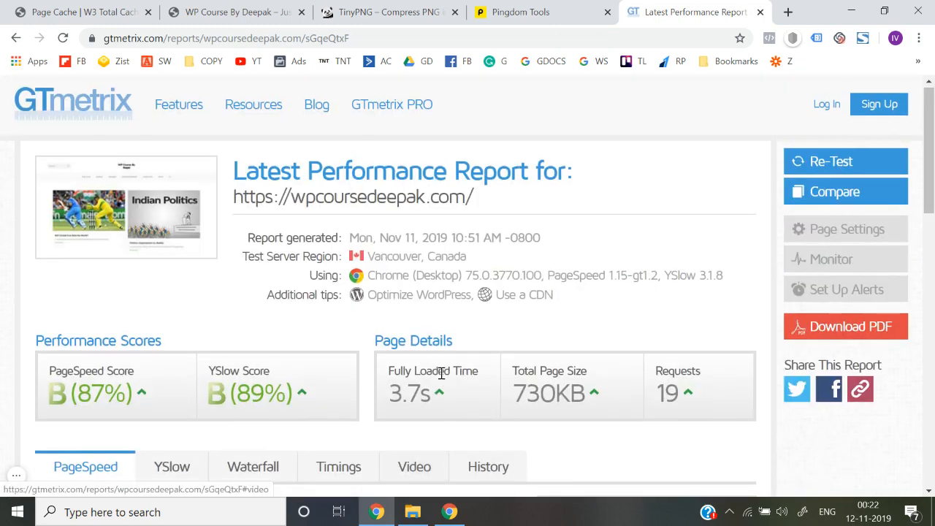
- Purge the home page's cache with W3 Total Cache, then reload wpcoursedeepak.com without the purge parameter in its address
click(184, 7)
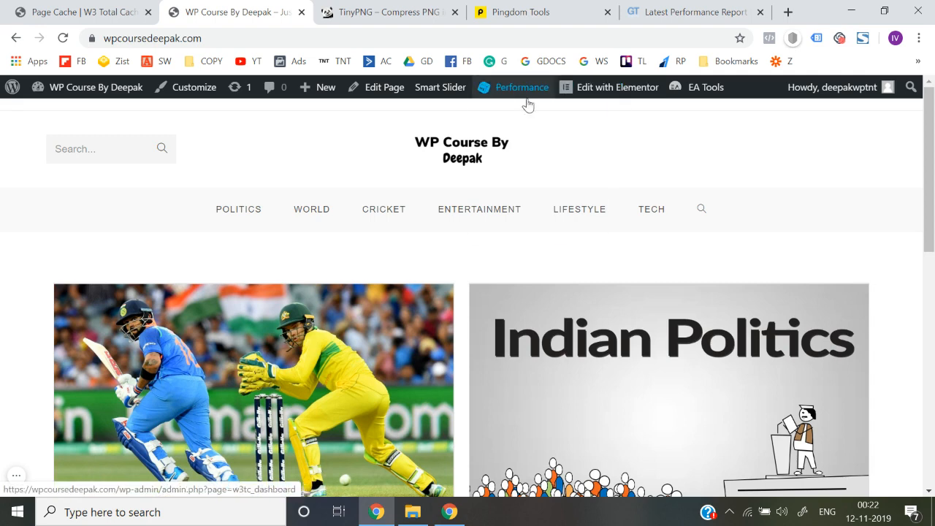
mouse_move(526, 94)
click(530, 135)
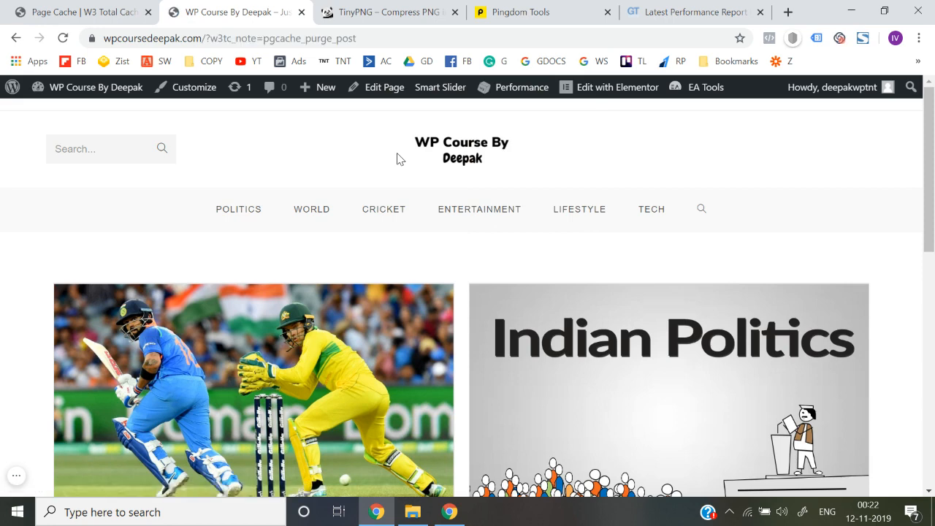
drag(209, 37, 387, 48)
key(BackSpace)
key(Return)
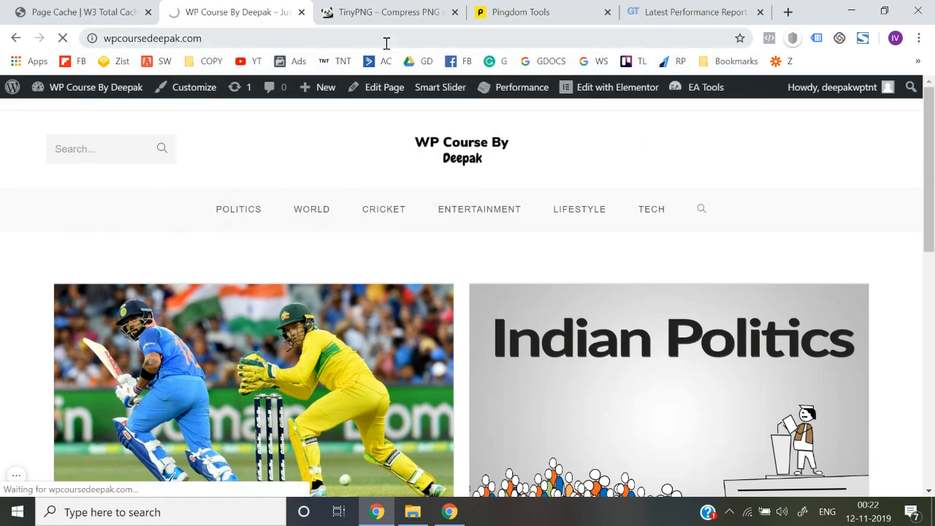
click(640, 11)
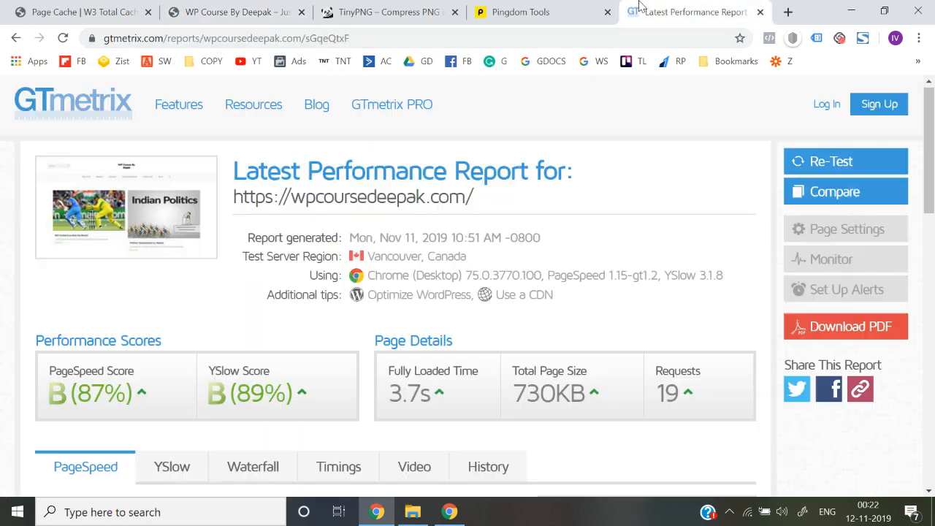
click(829, 161)
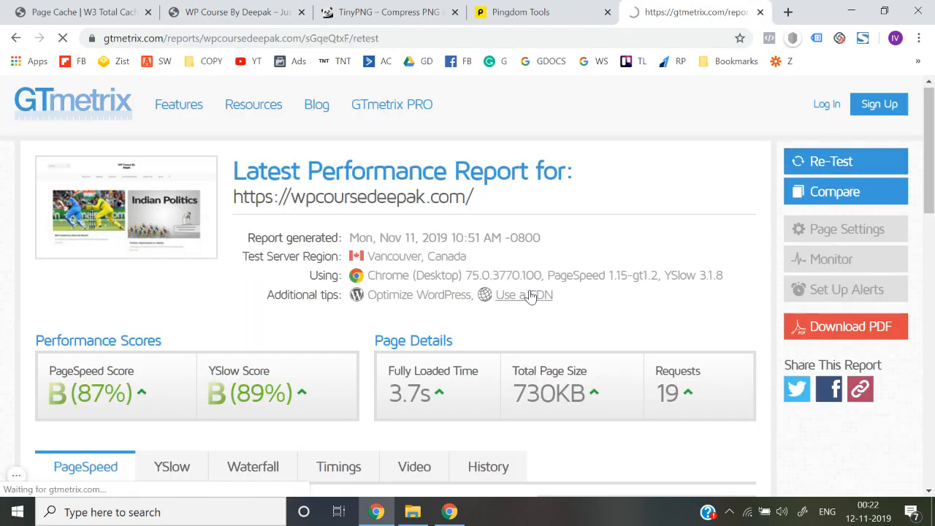
- Open W3 Total Cache's Browser Cache settings and review the General options as far as the 404 error exception list
click(84, 12)
scroll(88, 310, down, 2)
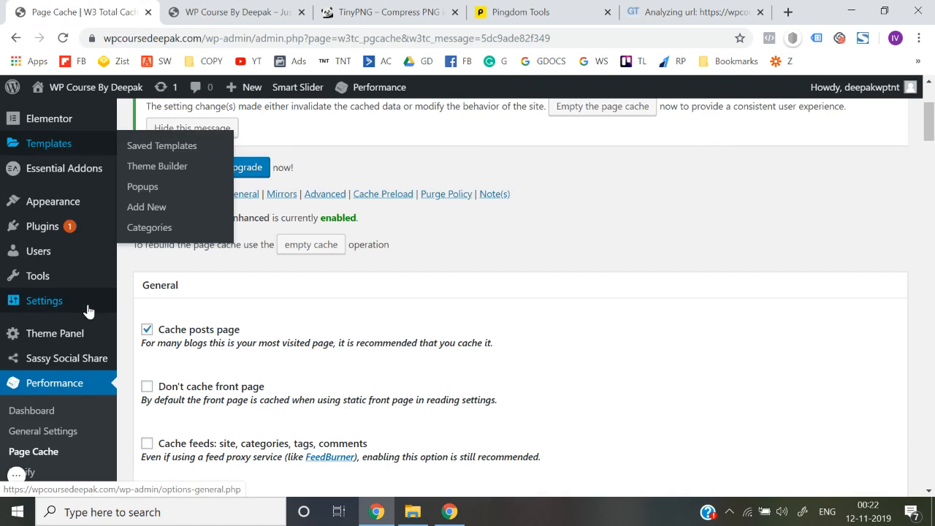
scroll(63, 409, down, 2)
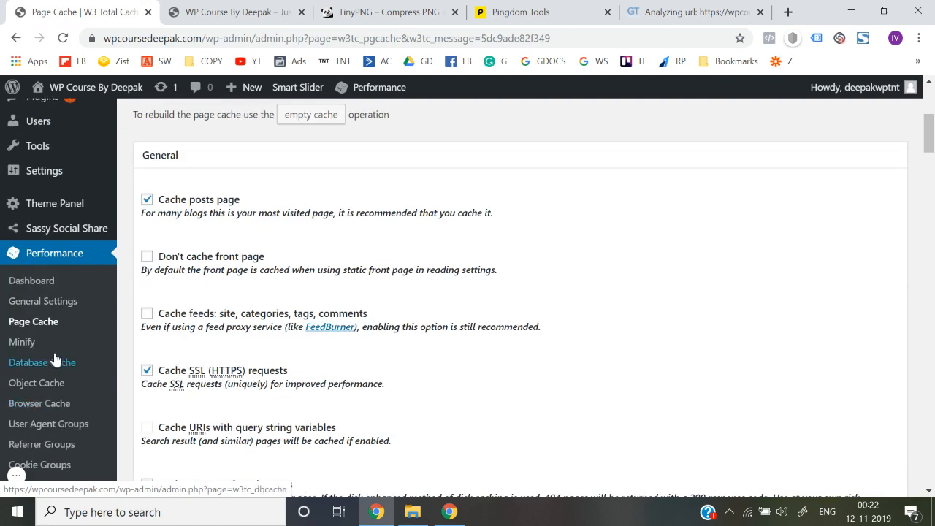
click(47, 407)
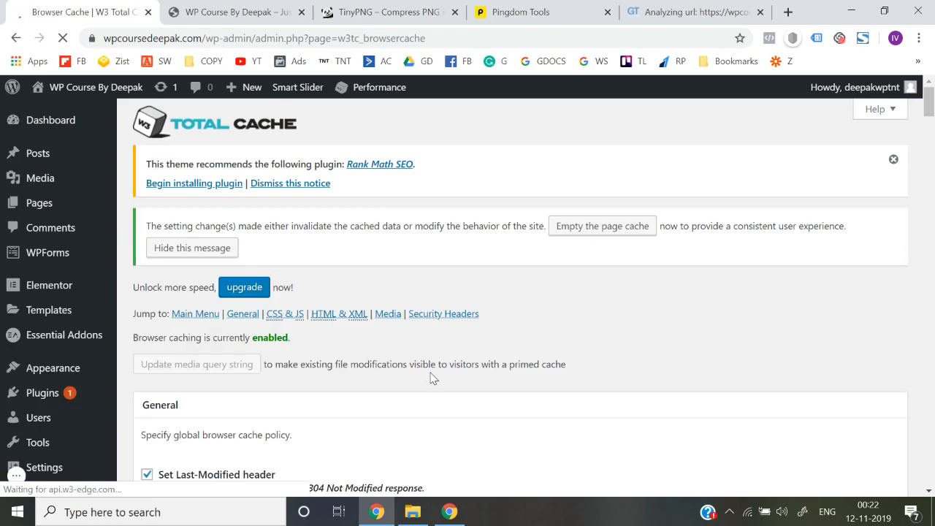
scroll(431, 378, down, 2)
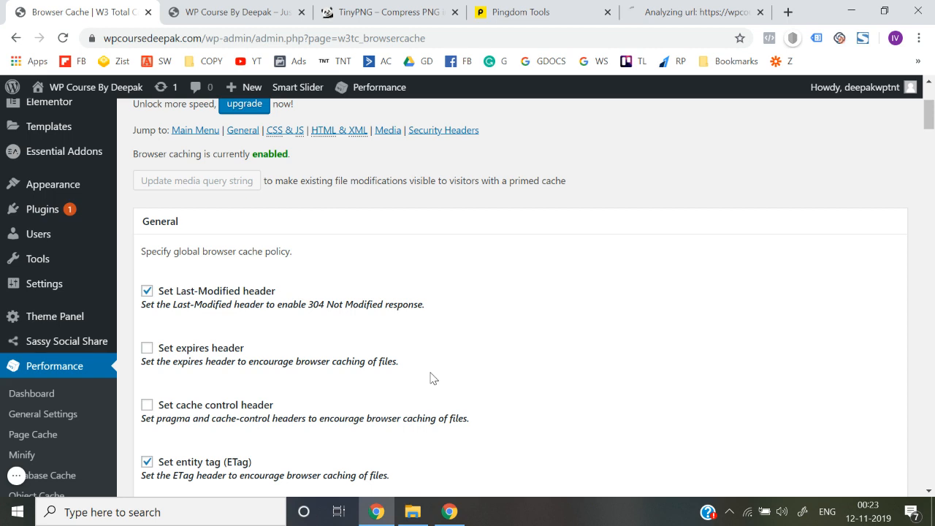
scroll(431, 377, down, 10)
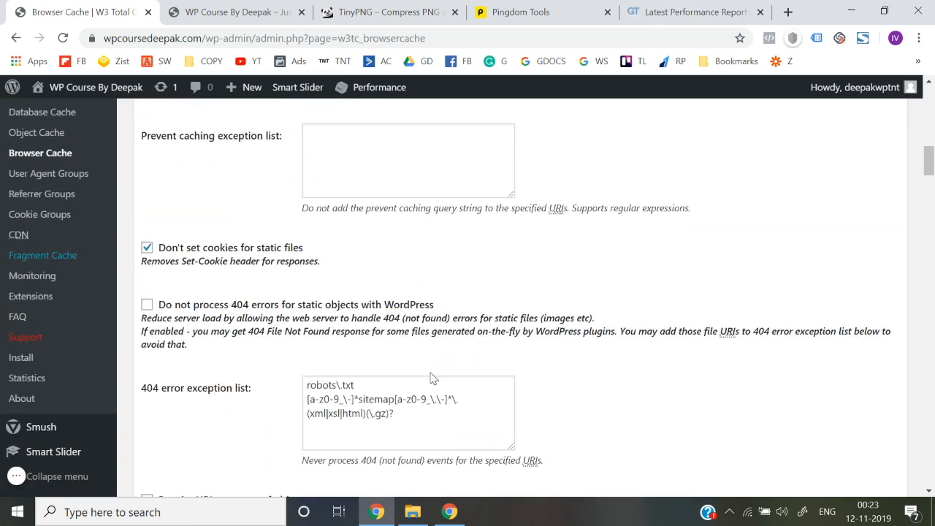
scroll(430, 378, up, 10)
- Check the fully loaded time in the new GTmetrix report and glance at the site's home page
click(693, 14)
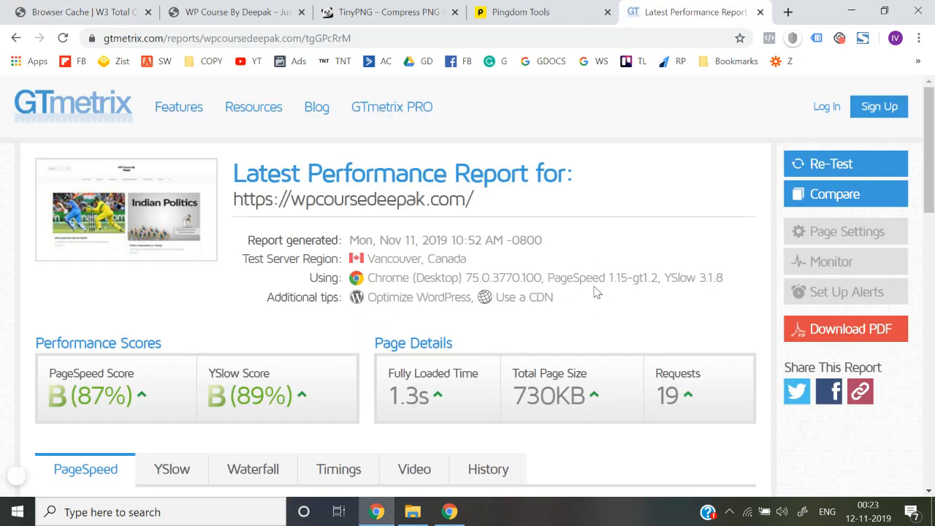
drag(423, 398, 400, 397)
click(396, 397)
click(282, 9)
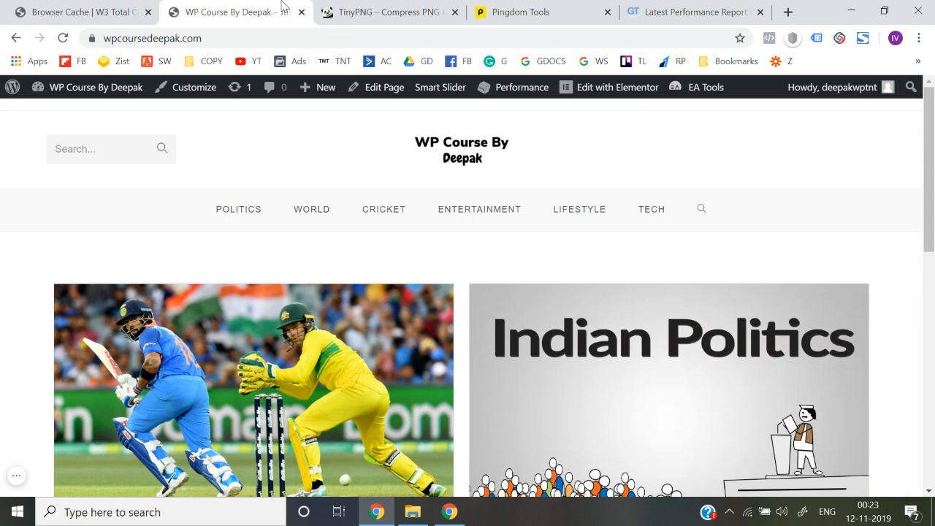
click(694, 8)
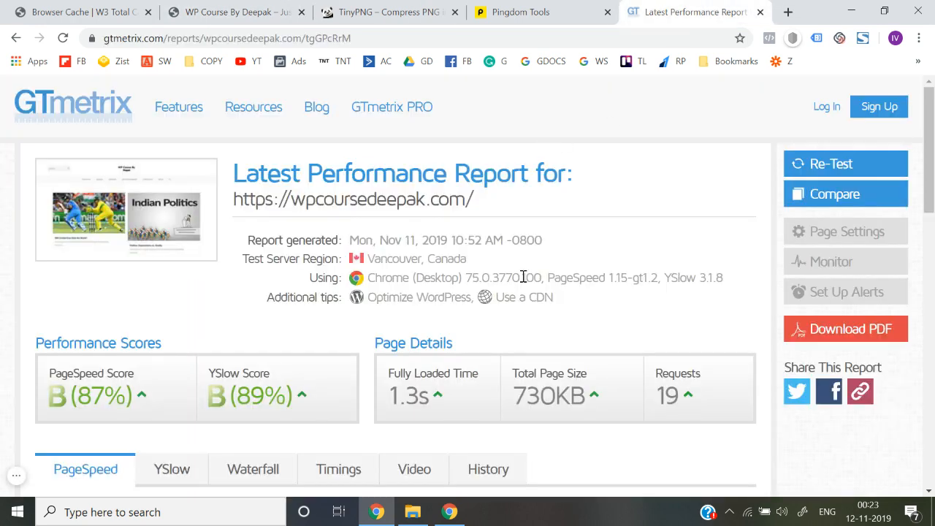
click(544, 9)
scroll(618, 284, up, 3)
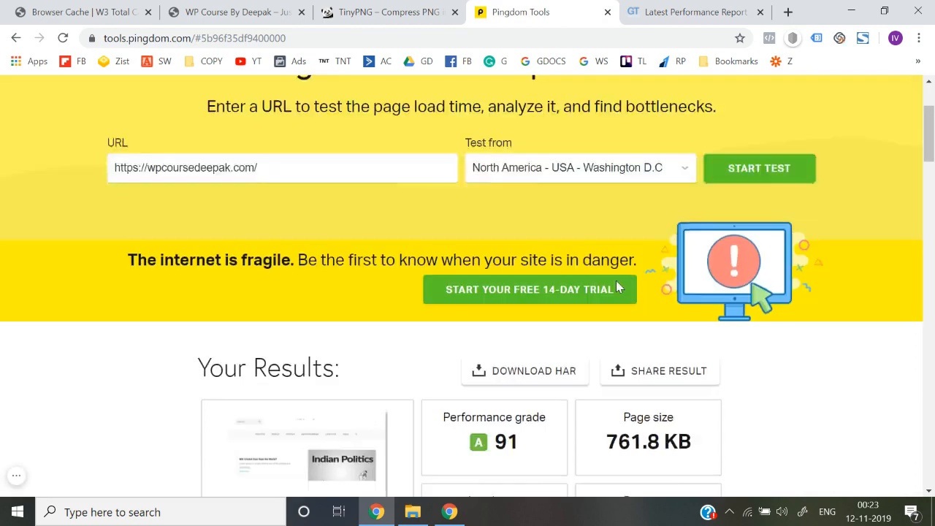
click(740, 263)
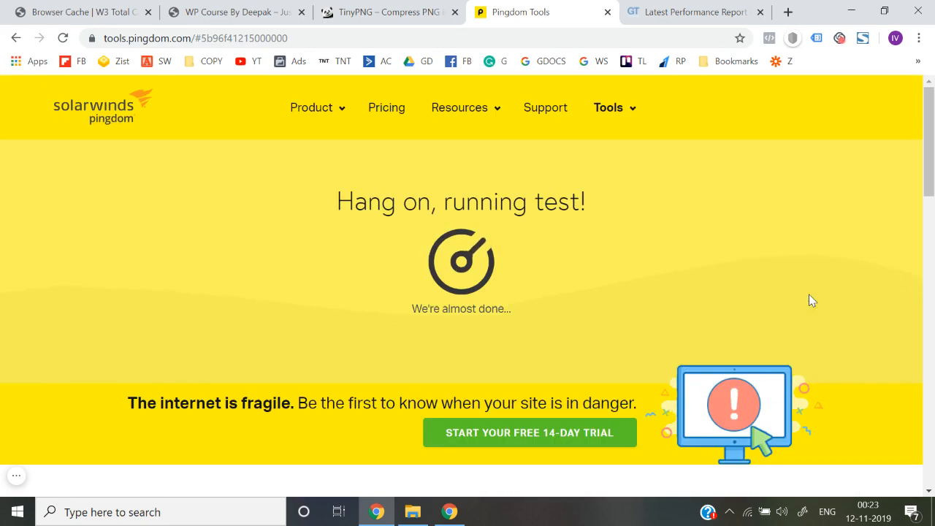
scroll(809, 295, down, 3)
scroll(808, 300, down, 1)
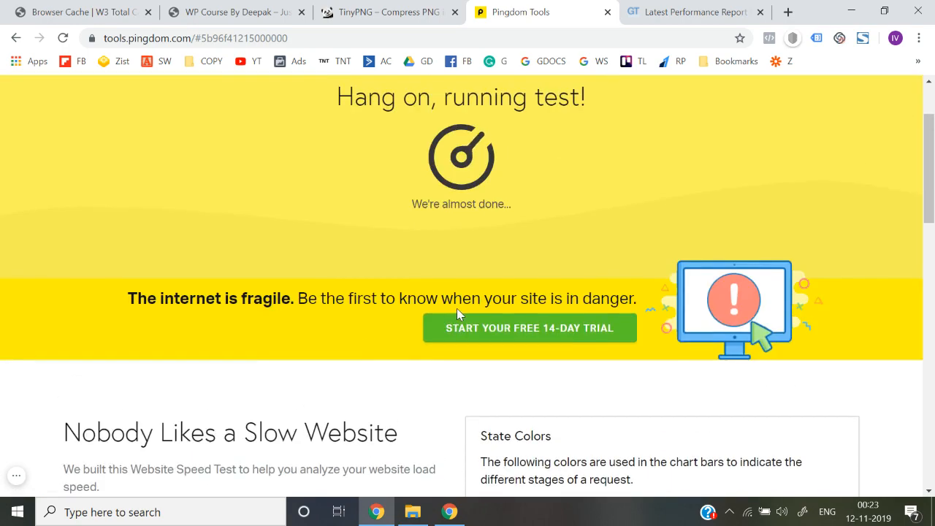
scroll(457, 309, up, 2)
scroll(458, 309, down, 6)
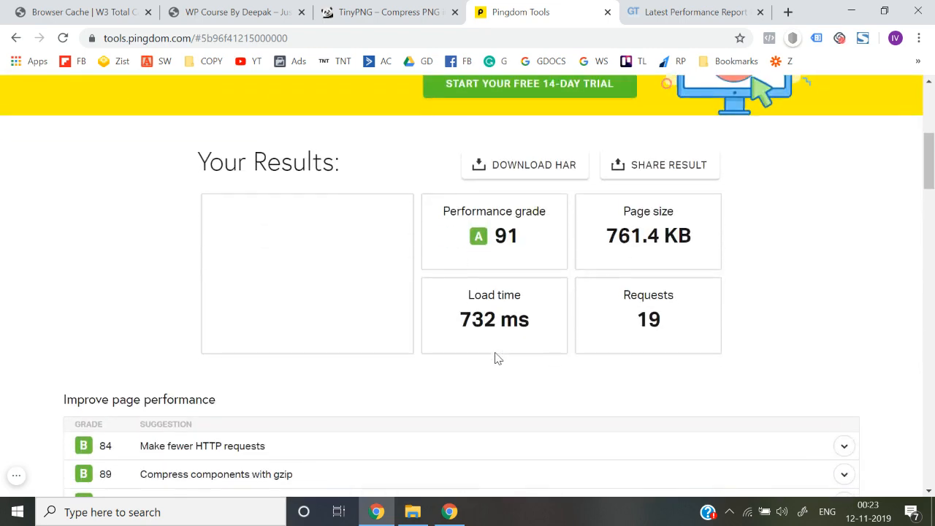
- Move the W3 Total Cache Browser Cache page into its own browser window and look over its General options
click(261, 19)
drag(120, 13, 347, 265)
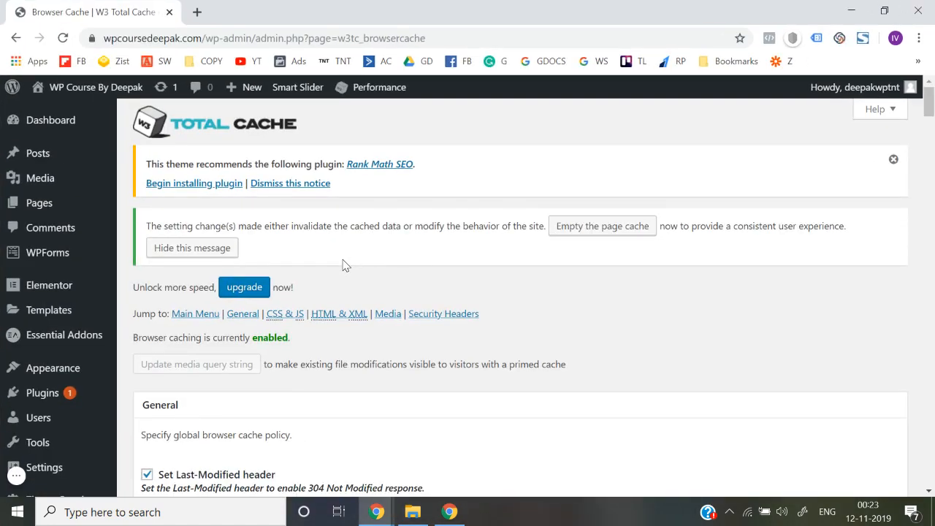
key(alt+Tab)
key(alt+Tab)
scroll(334, 342, down, 8)
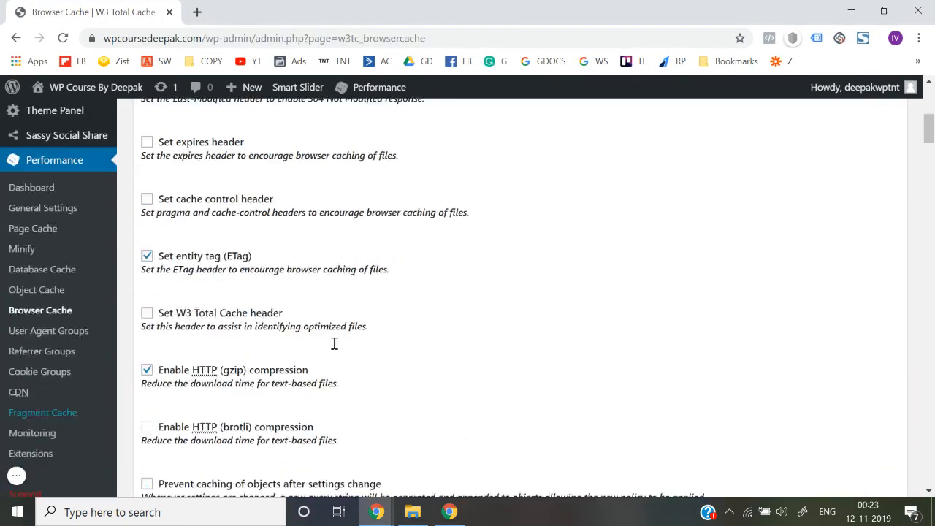
- Look through the site's home page from the featured posts to the footer and back, comparing it with the Browser Cache settings
key(alt+Tab)
scroll(333, 343, down, 3)
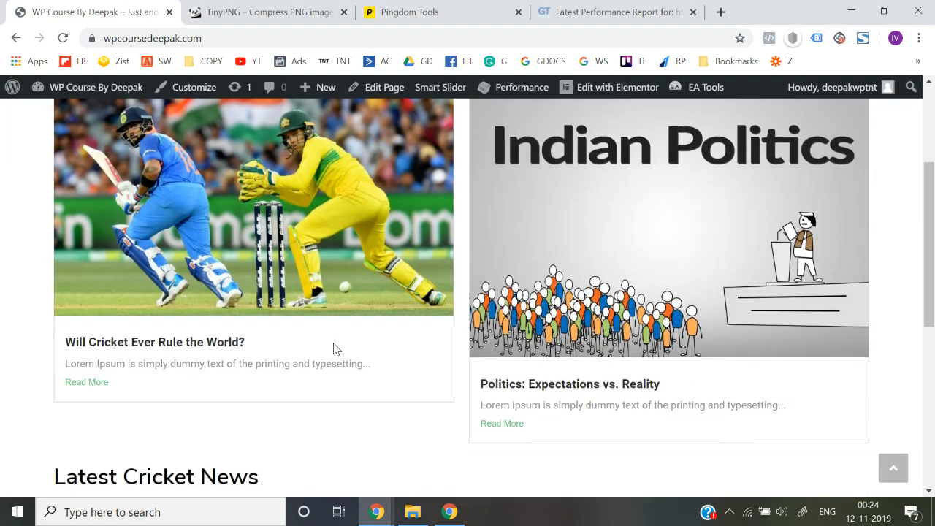
scroll(42, 299, down, 1)
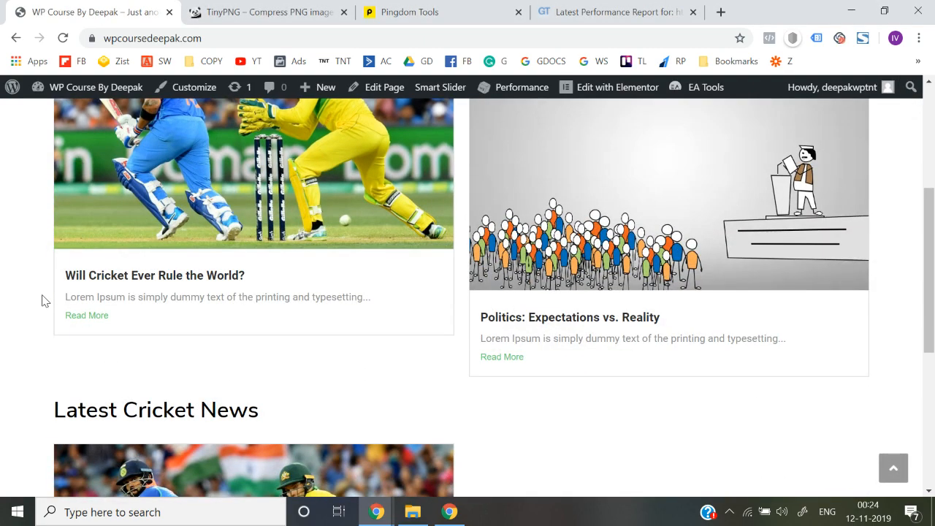
scroll(211, 246, down, 4)
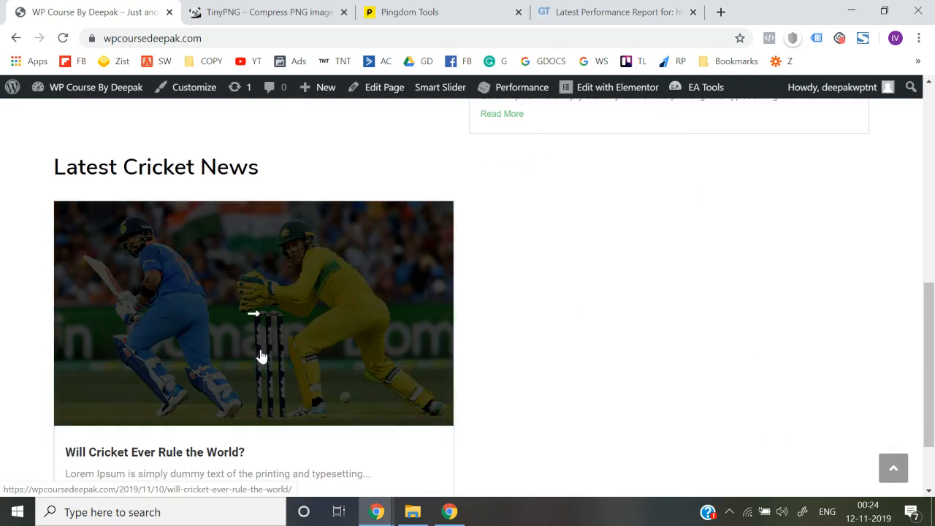
scroll(262, 356, down, 2)
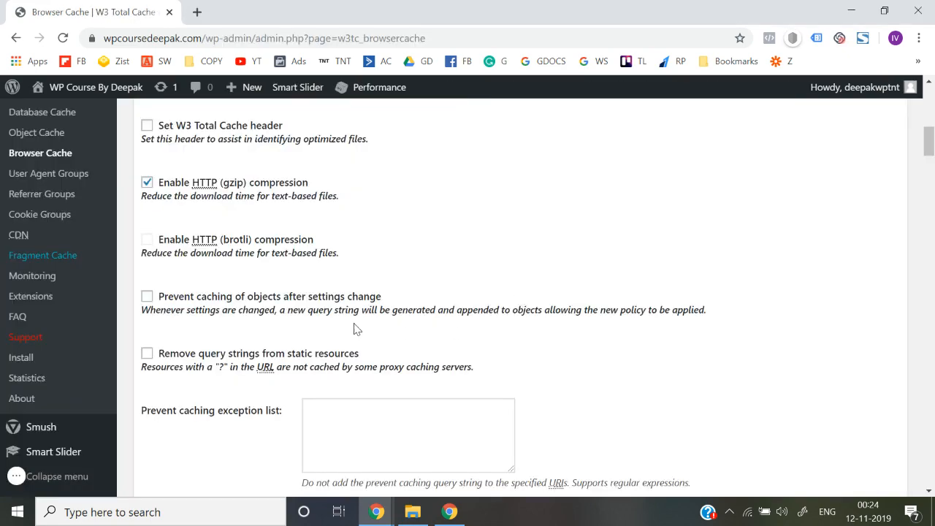
scroll(244, 298, up, 4)
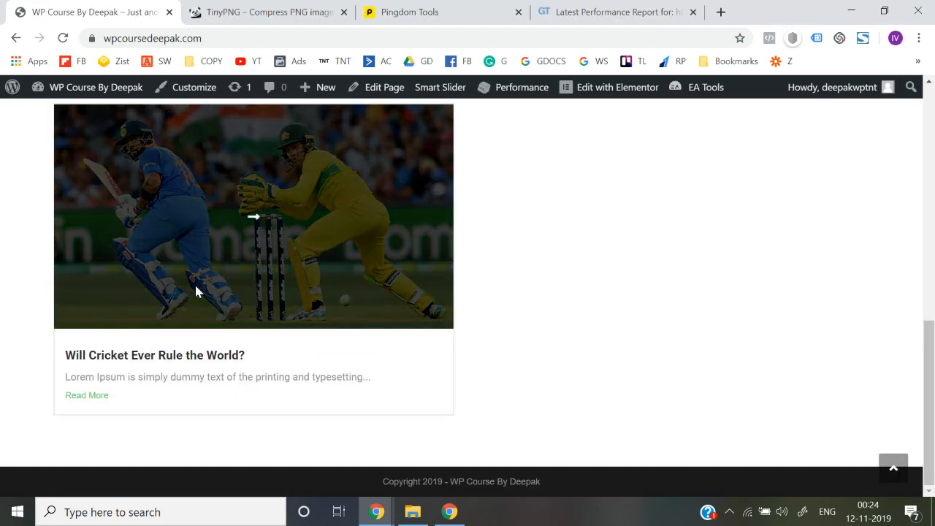
scroll(196, 291, up, 5)
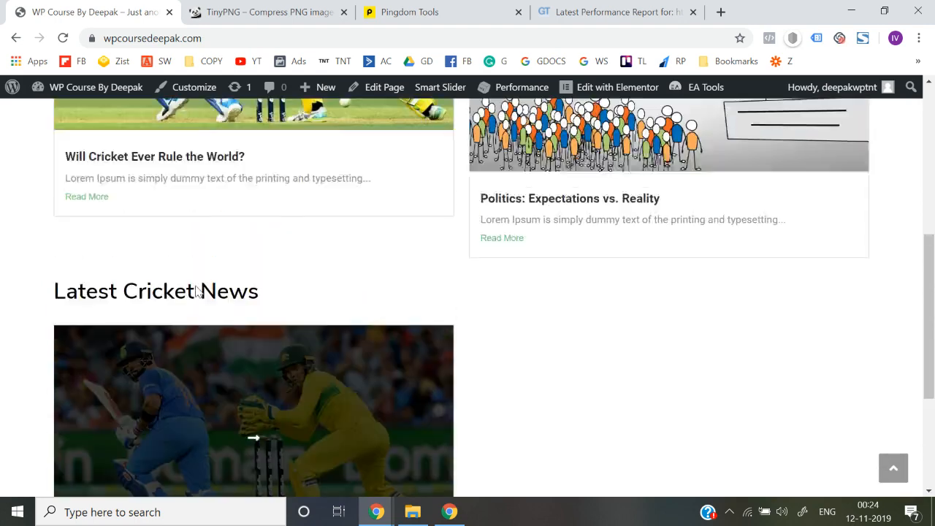
scroll(57, 257, up, 3)
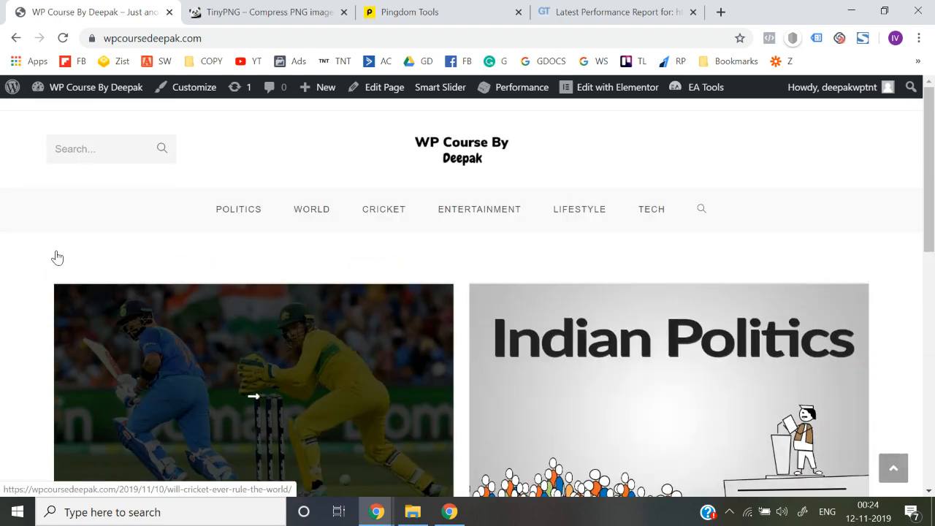